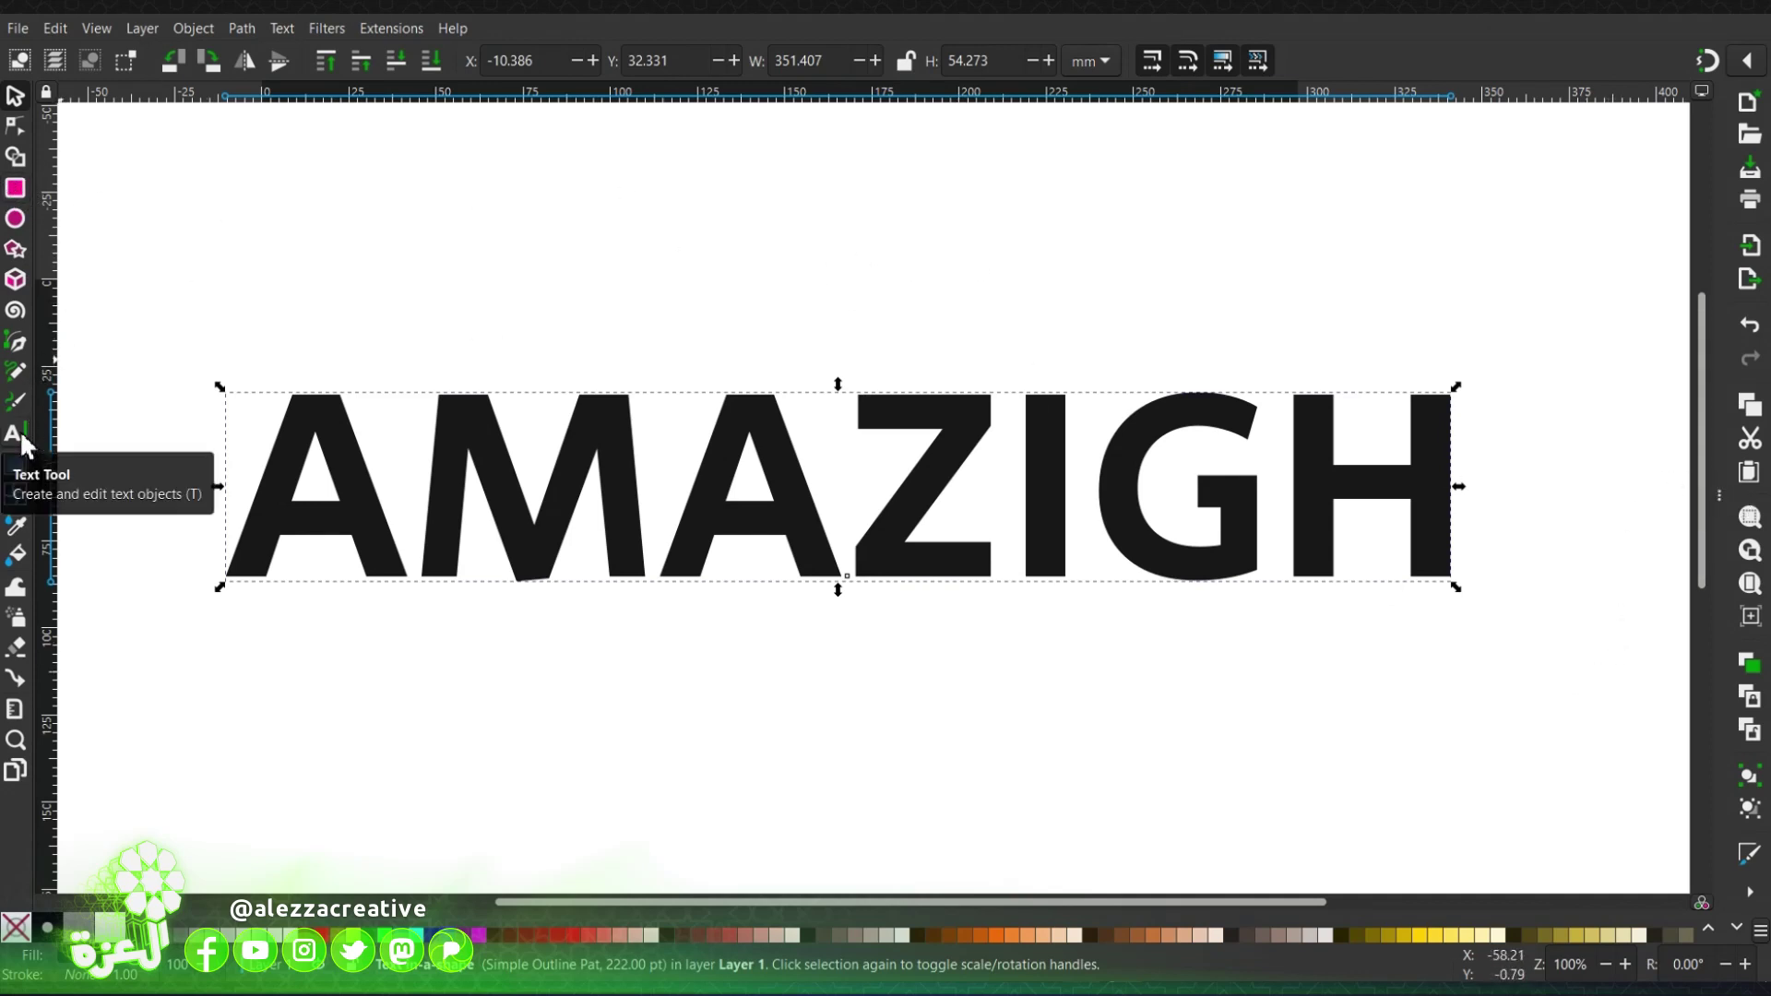
Inspect the font family, style and size settings of the AMAZIGH text.
click(20, 433)
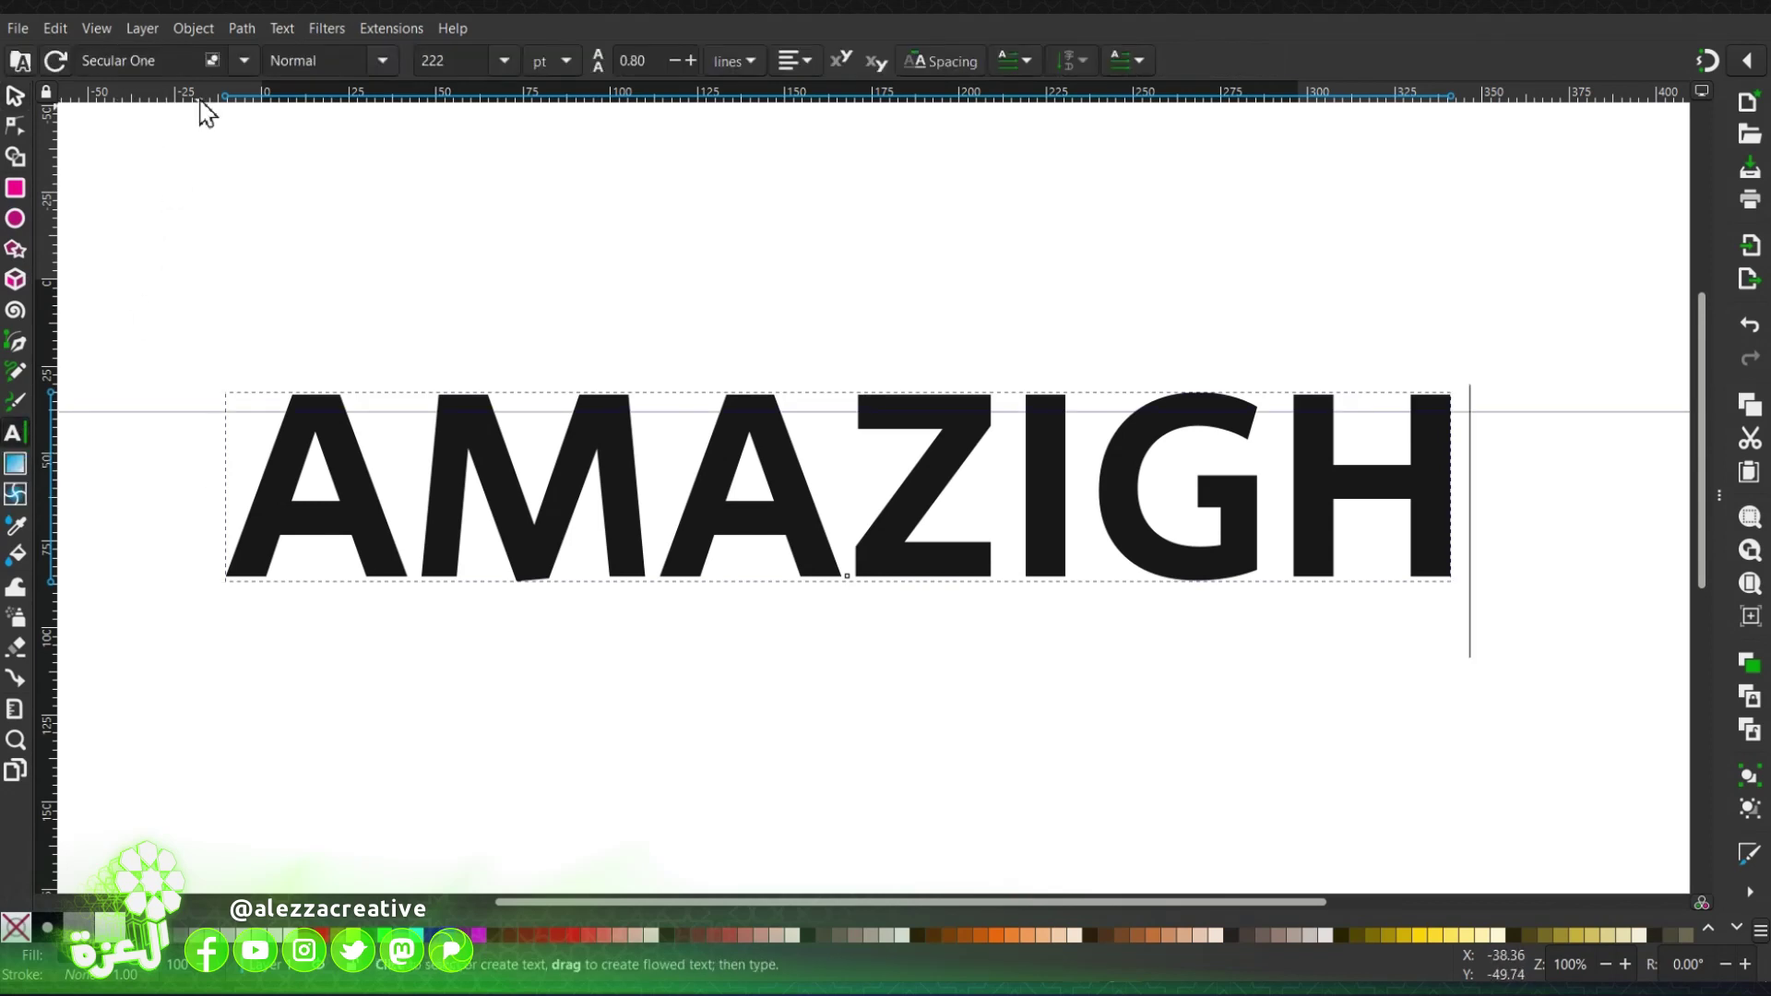
click(167, 61)
click(304, 61)
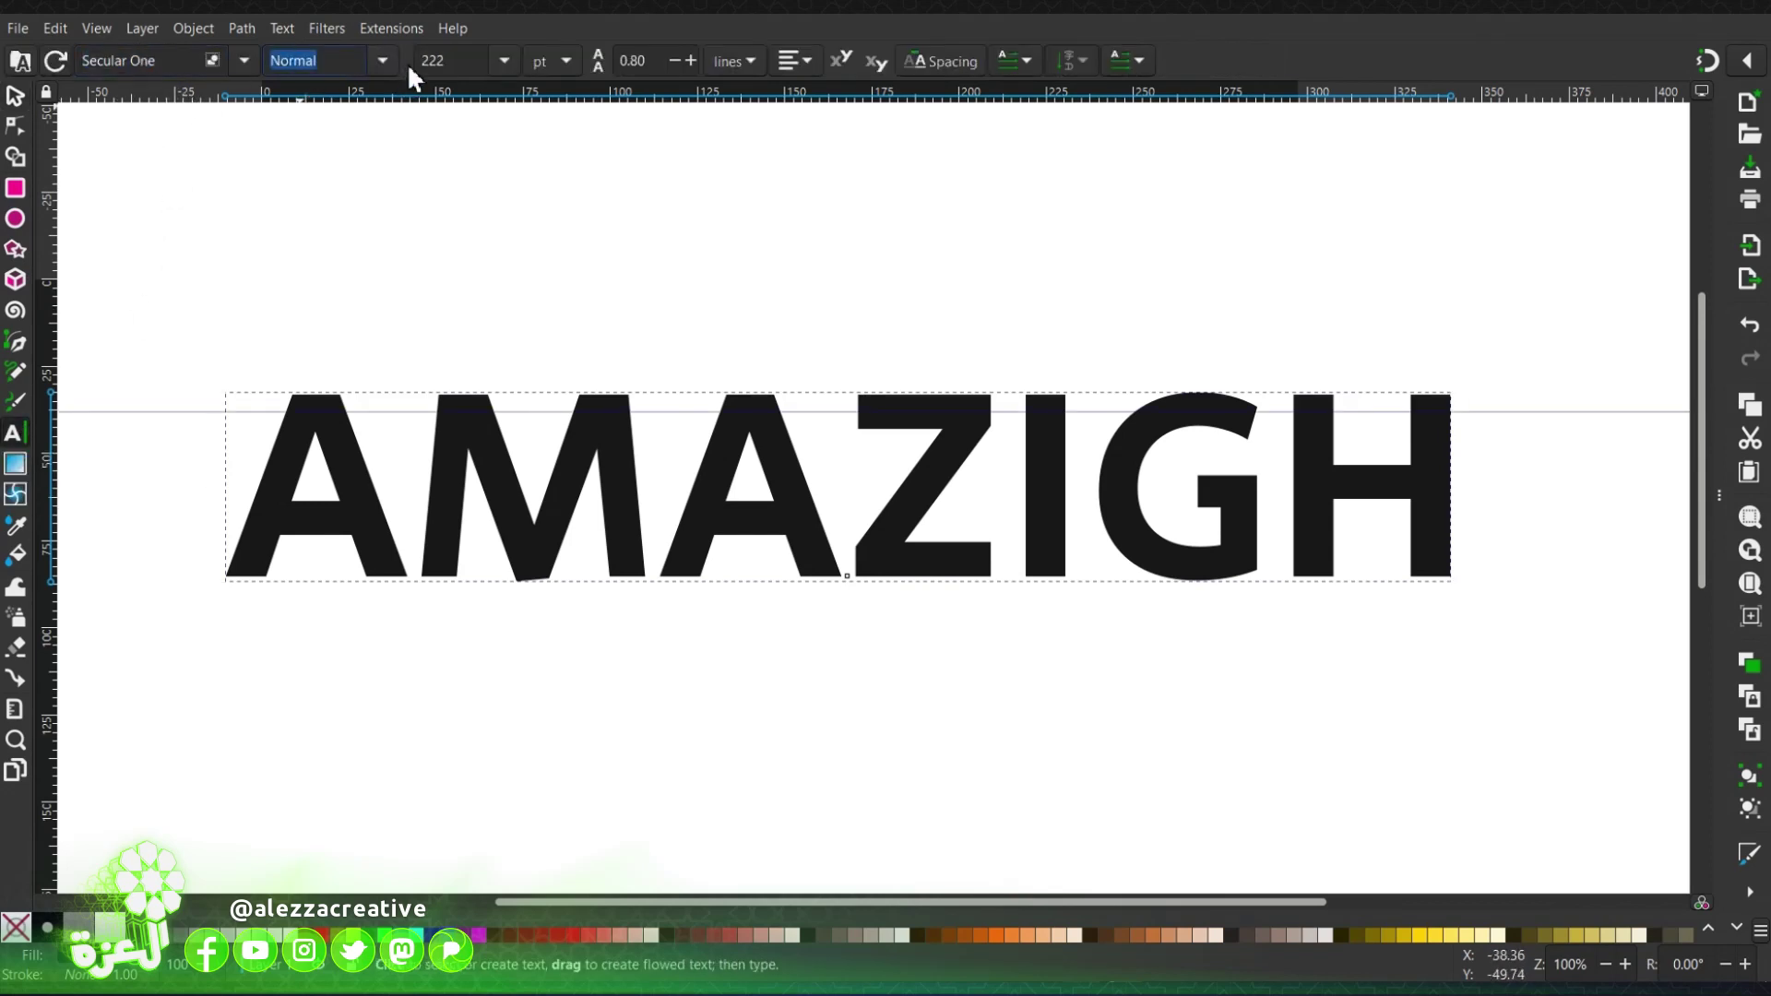
click(451, 68)
key(ctrl+a)
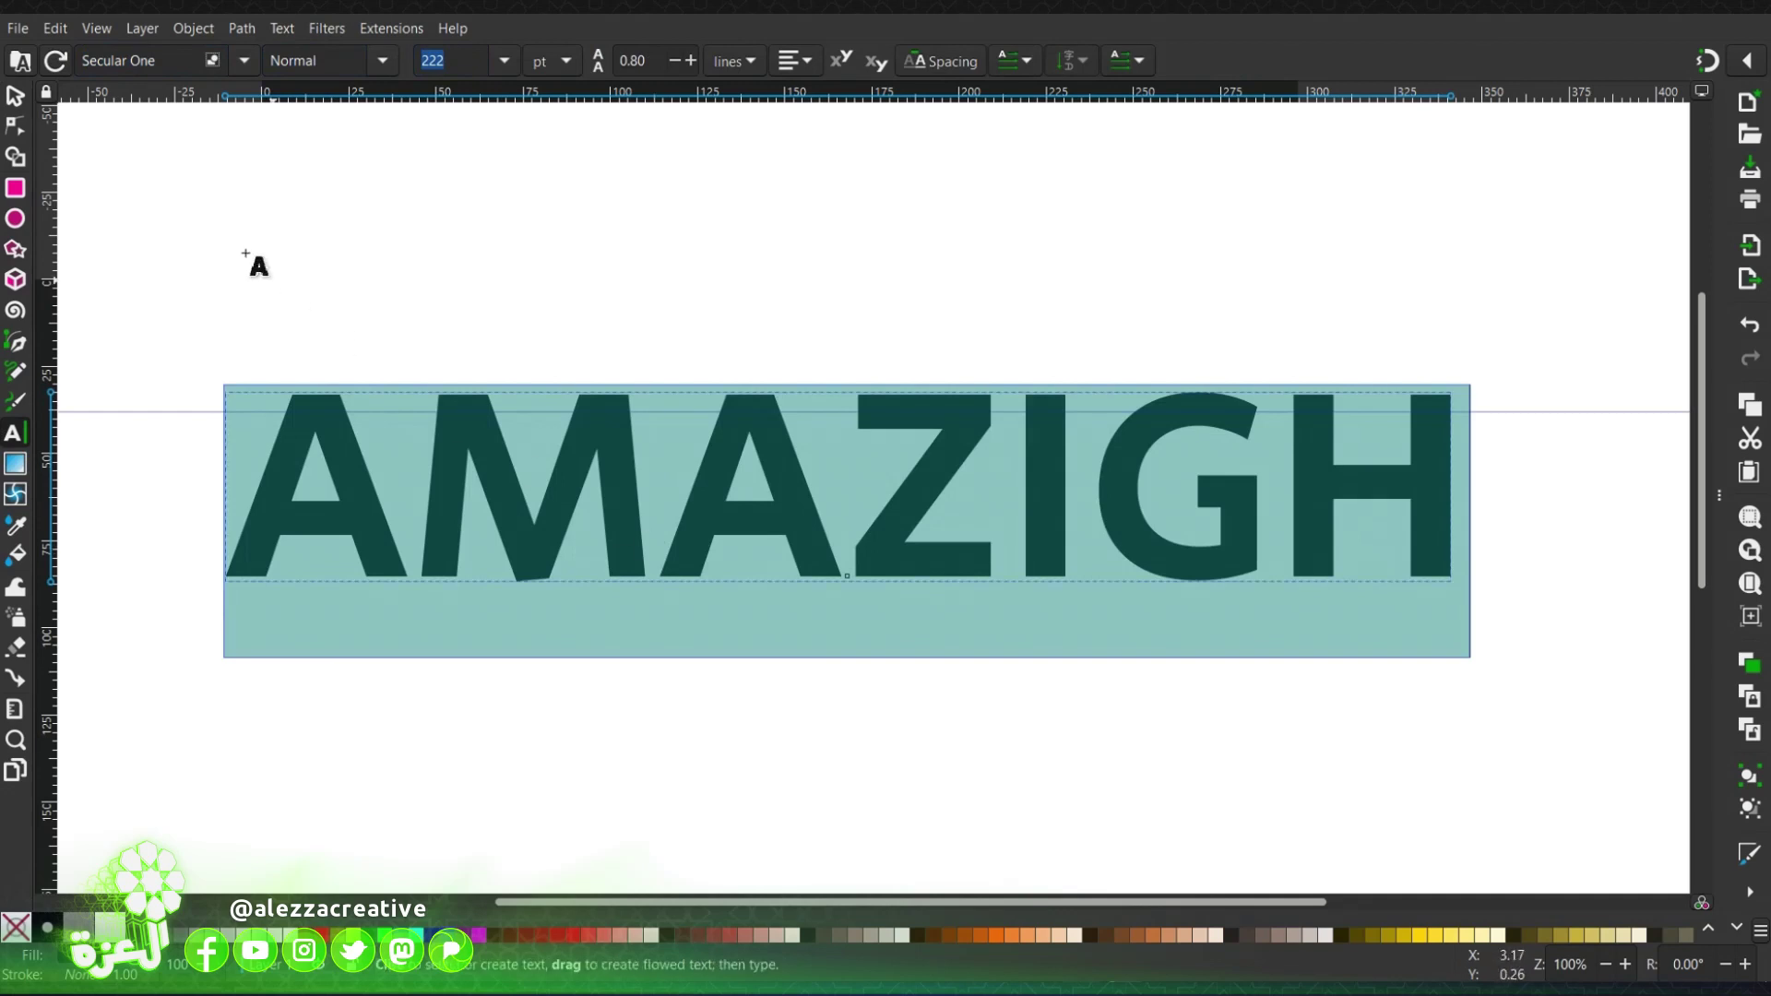
click(15, 96)
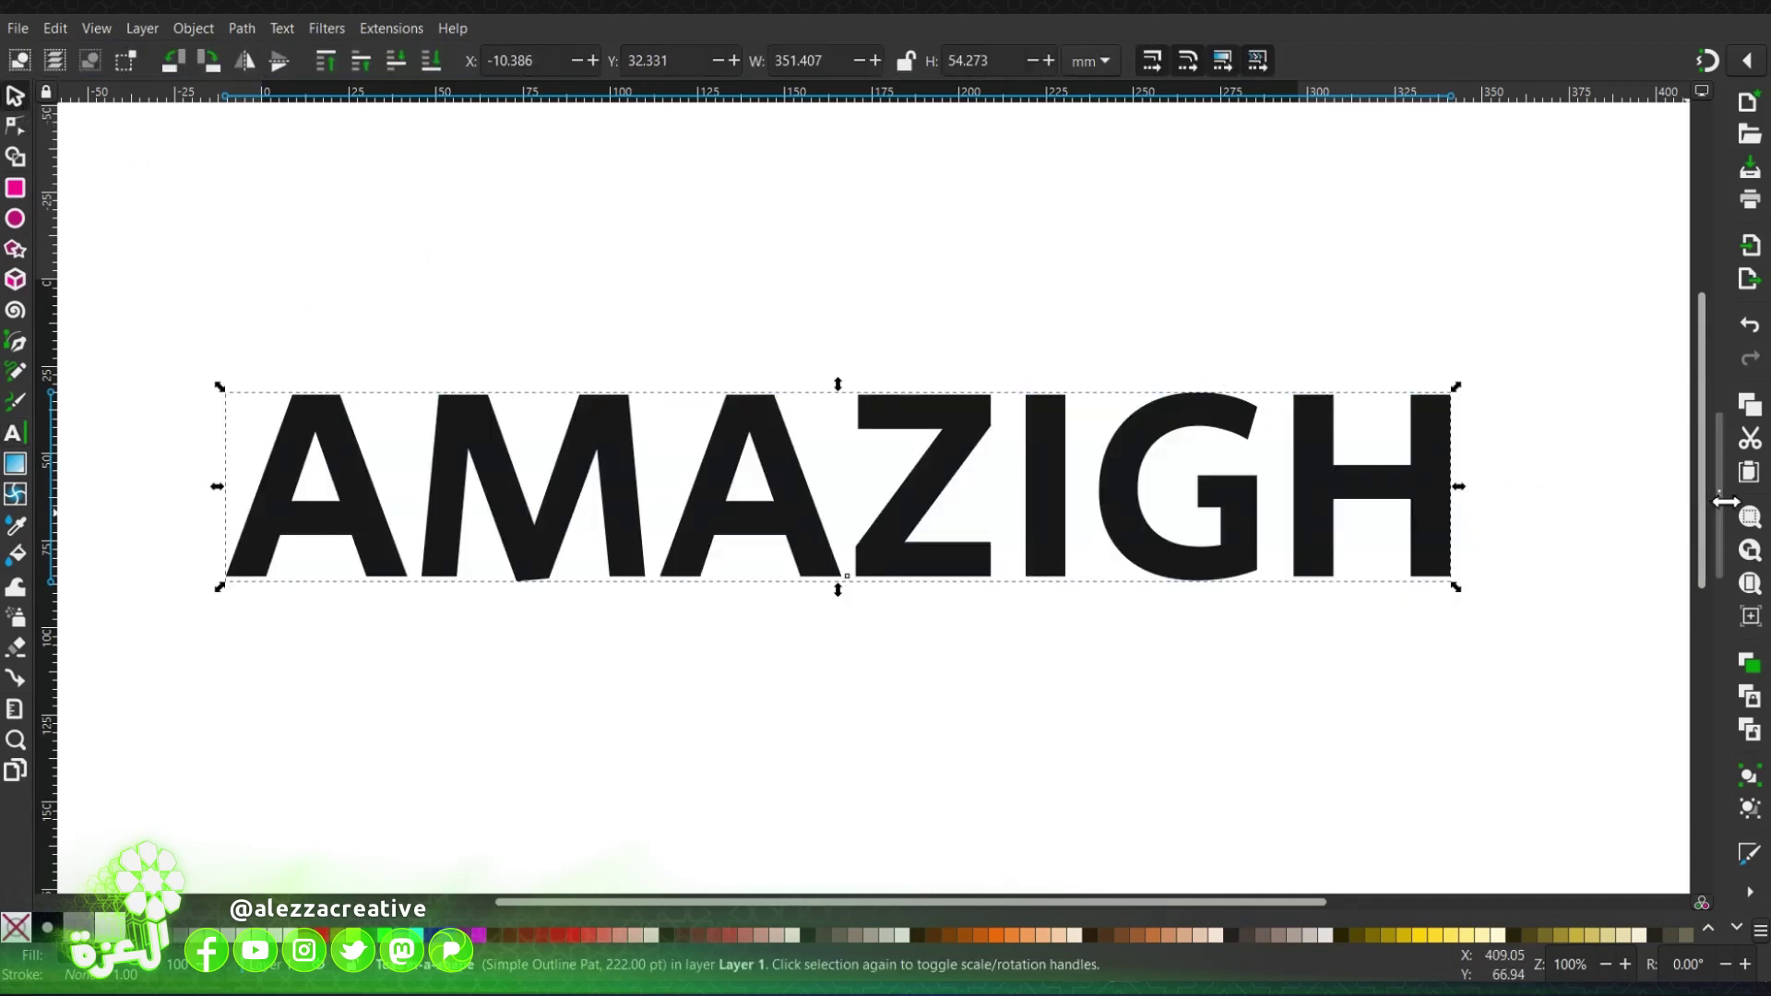
Give the AMAZIGH text a linear gradient fill.
key(ctrl+shift+f)
drag(1411, 486, 1249, 476)
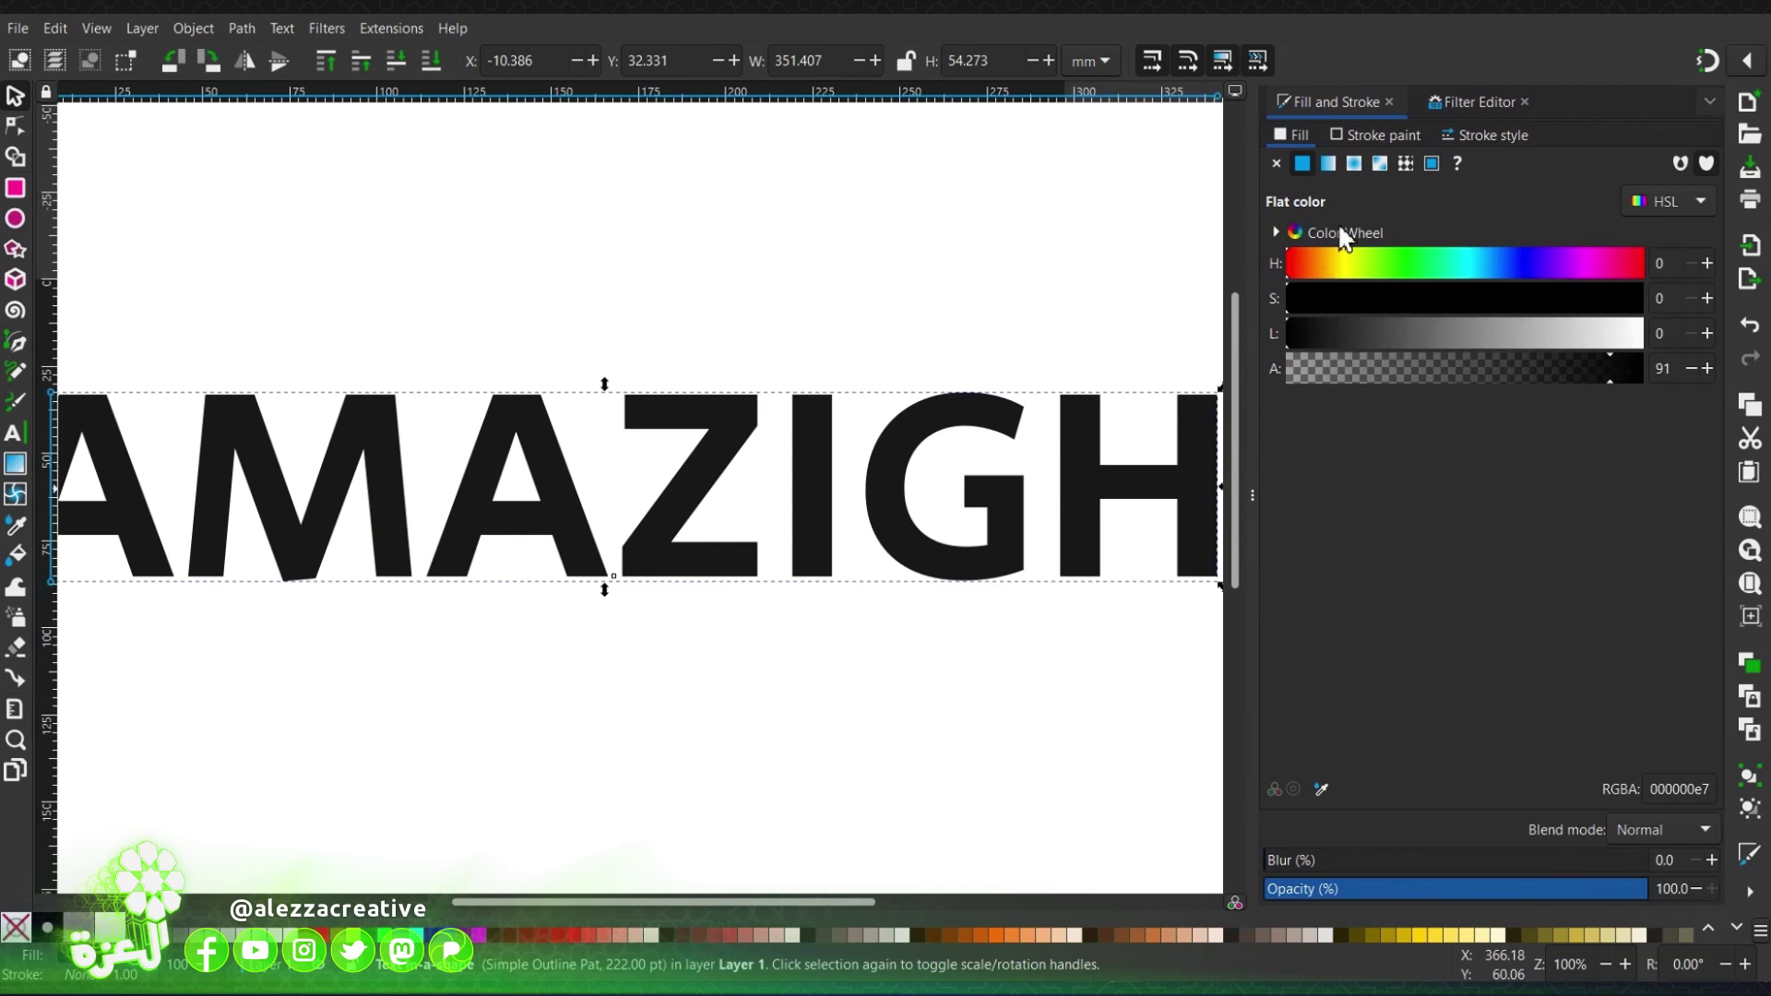
click(1328, 163)
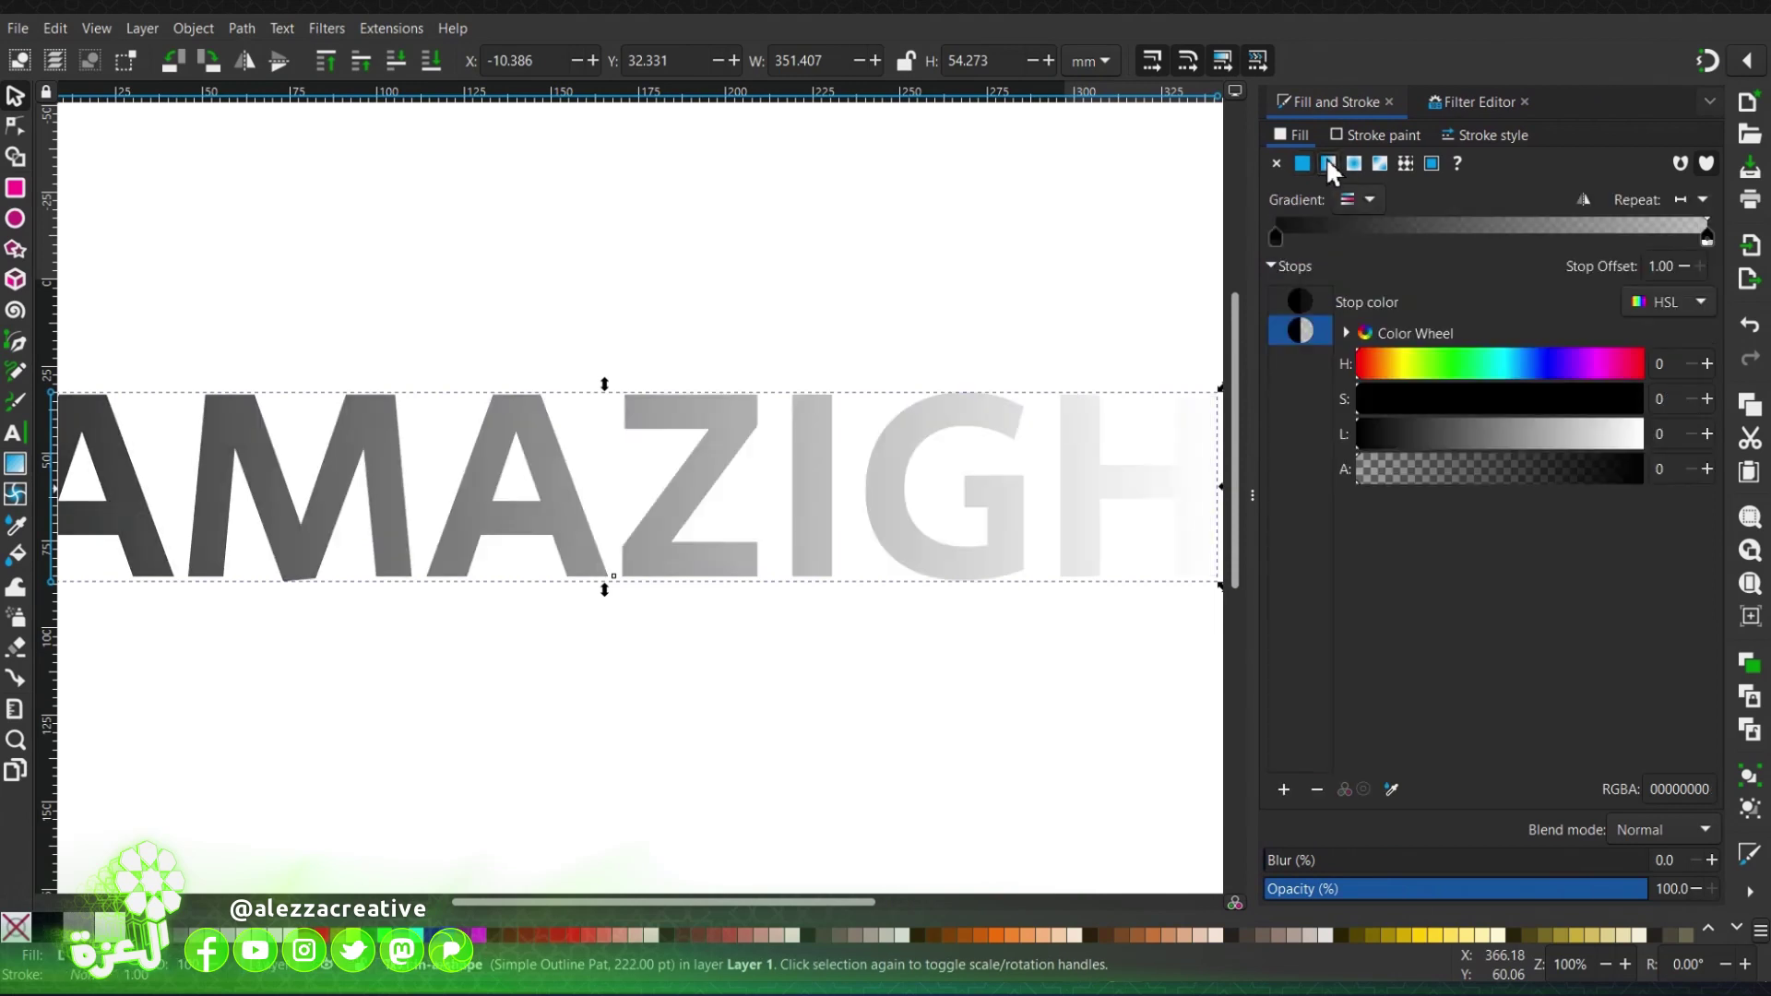
Reorient the gradient vertically through the letter Z, with its transparent end at the text's upper edge and its opaque end at the lower edge.
click(15, 127)
scroll(777, 441, right, 3)
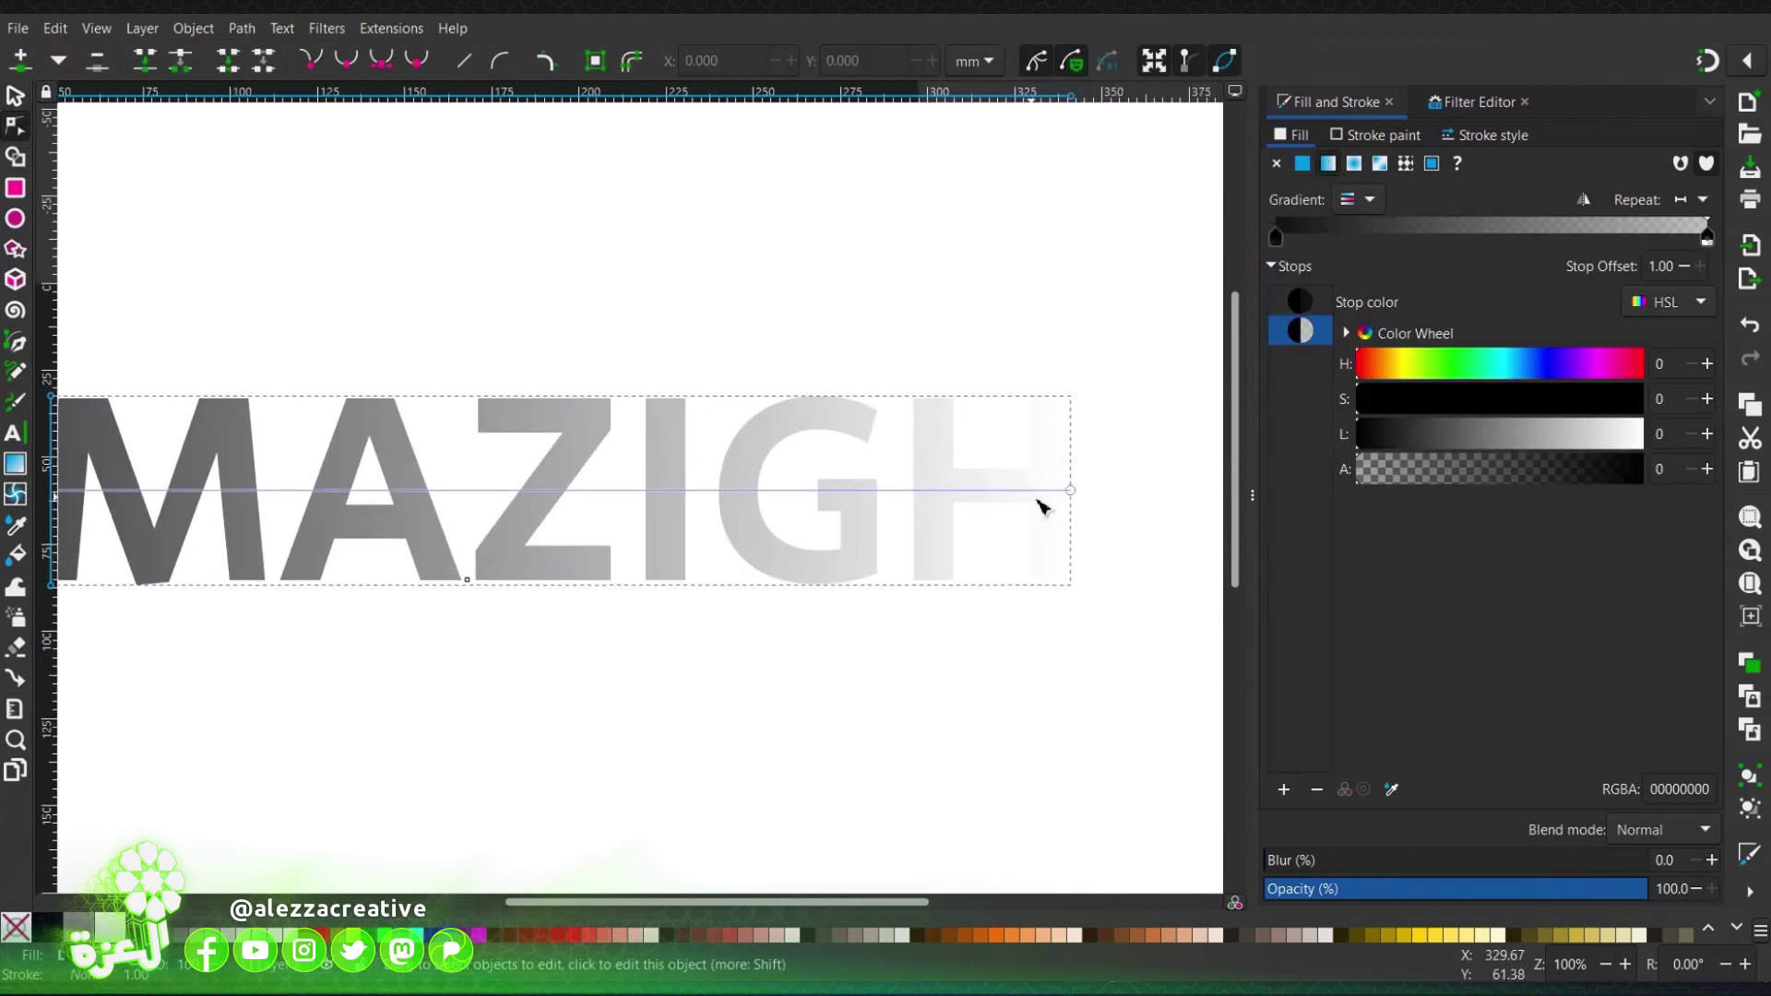
drag(1070, 490, 513, 396)
scroll(657, 461, left, 3)
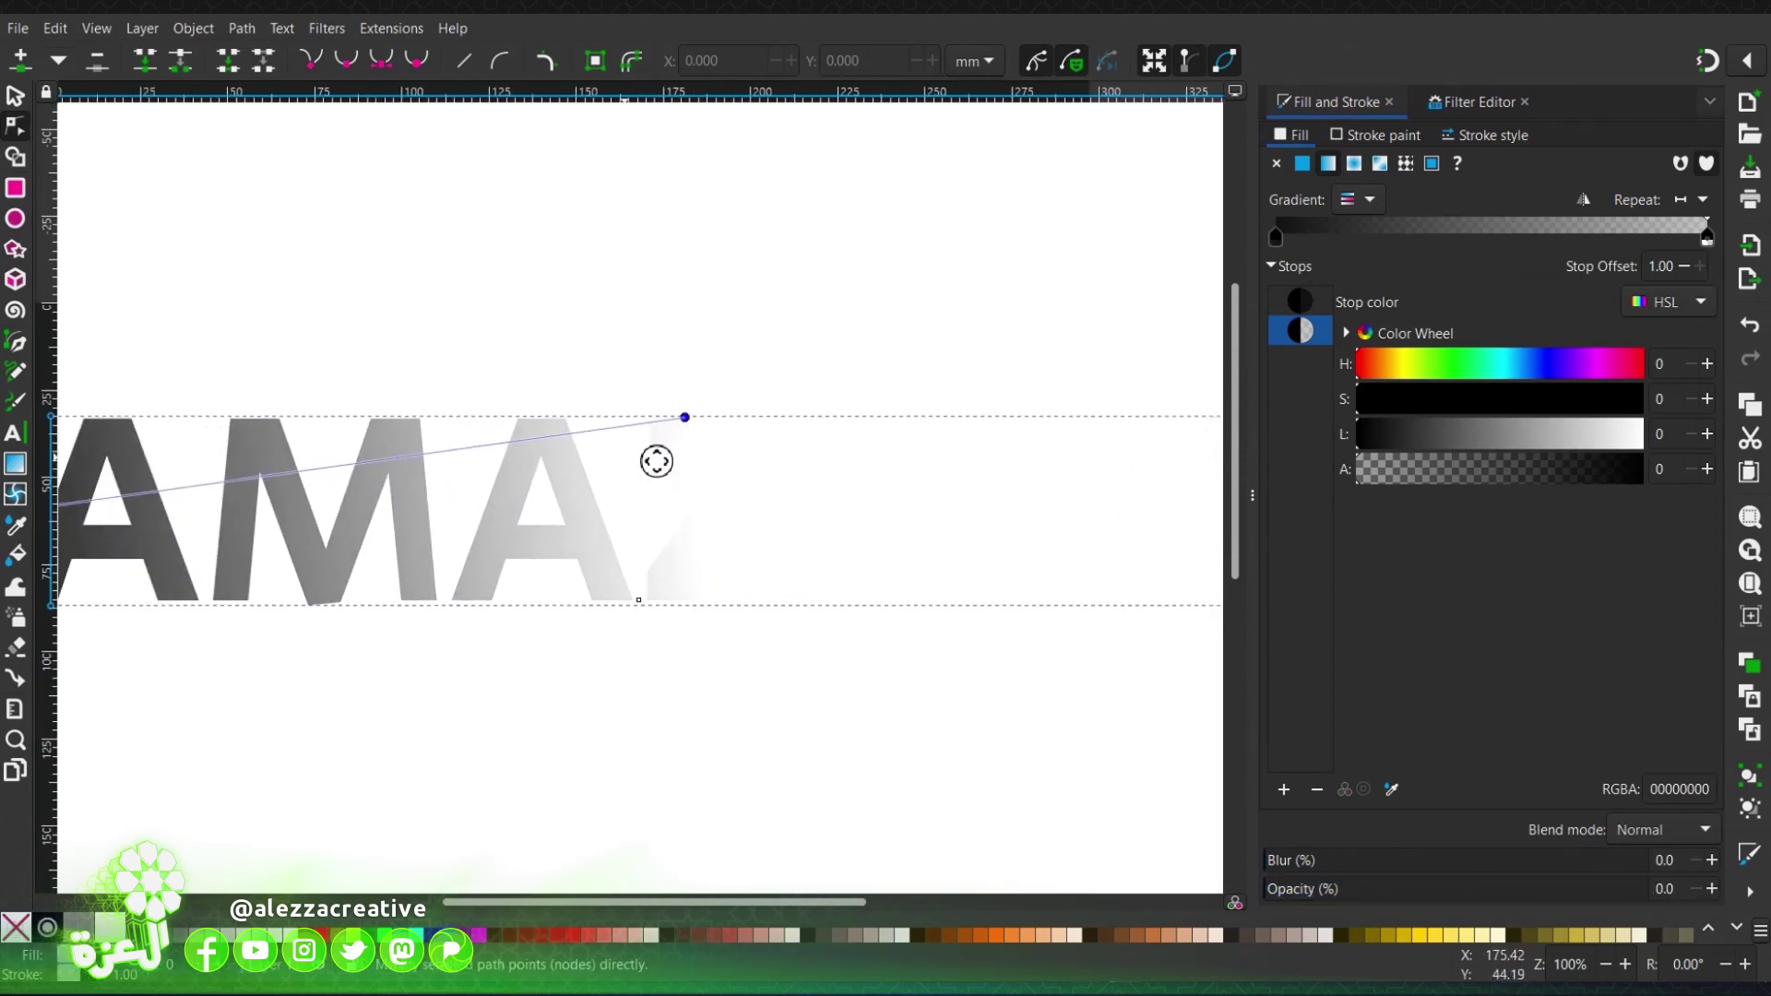
scroll(657, 461, left, 2)
drag(130, 522, 822, 621)
scroll(708, 512, right, 4)
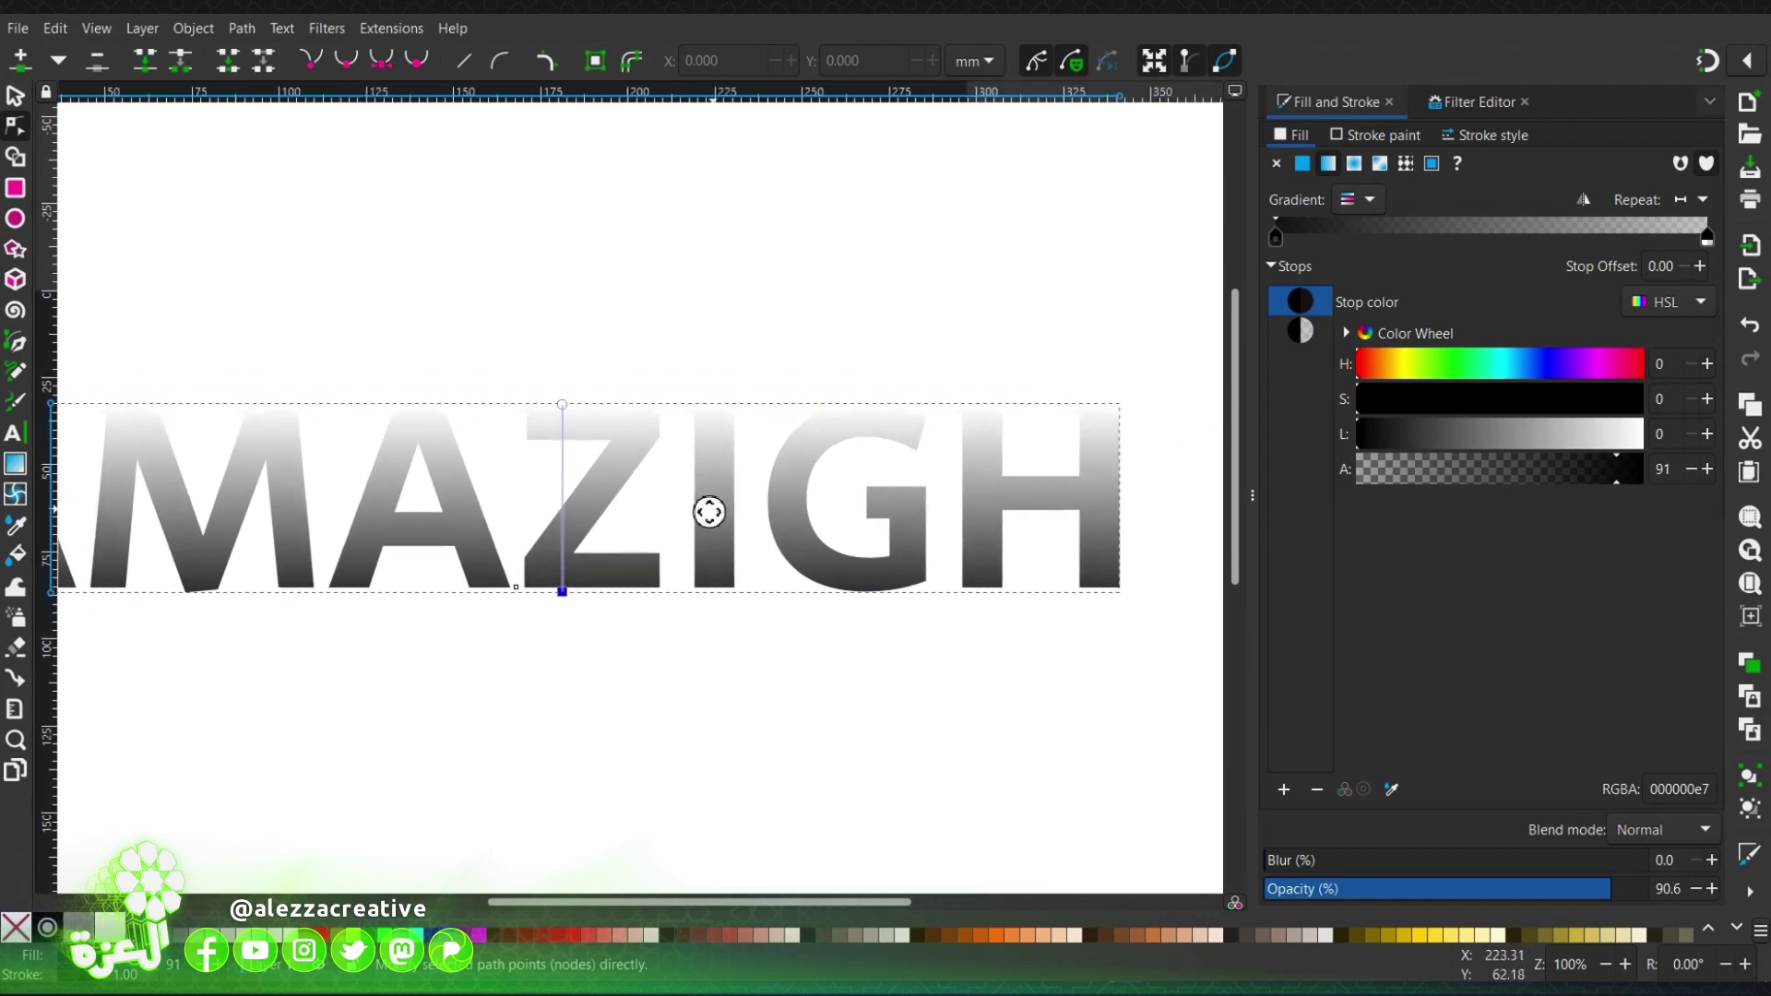
Shorten the vertical gradient by moving both of its ends inward from the text's upper and lower edges.
scroll(708, 511, left, 1)
scroll(708, 512, down, 1)
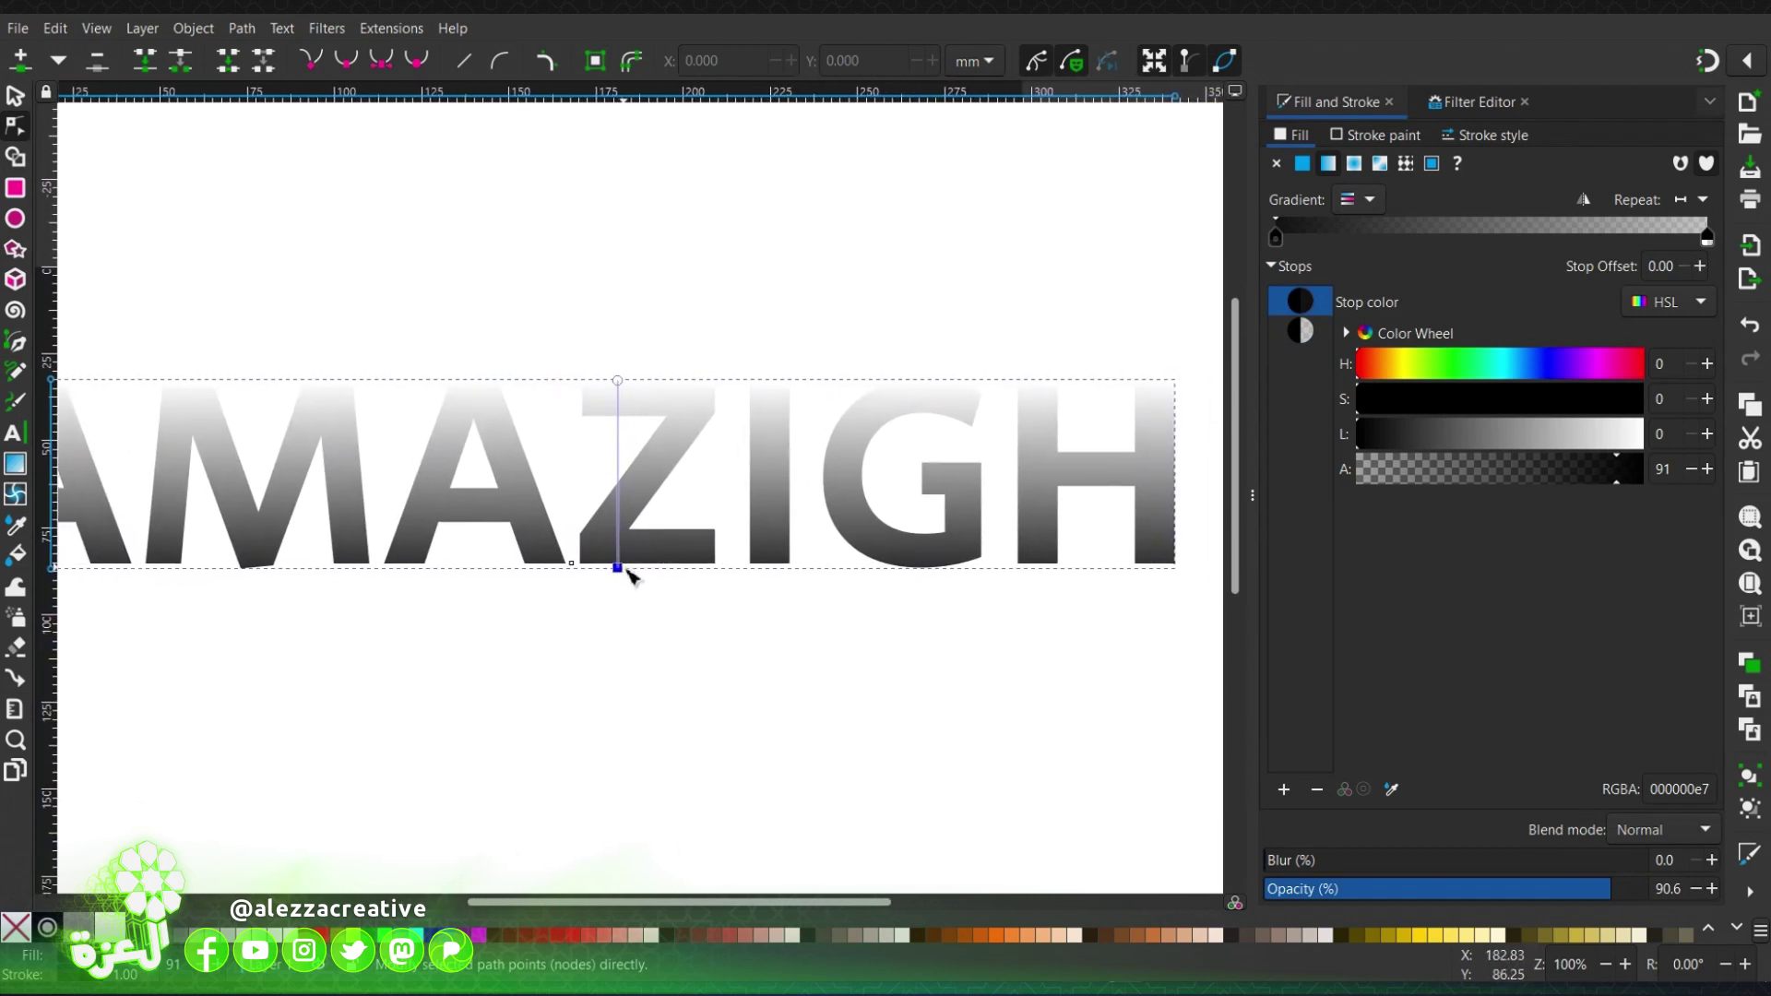
drag(618, 567, 617, 533)
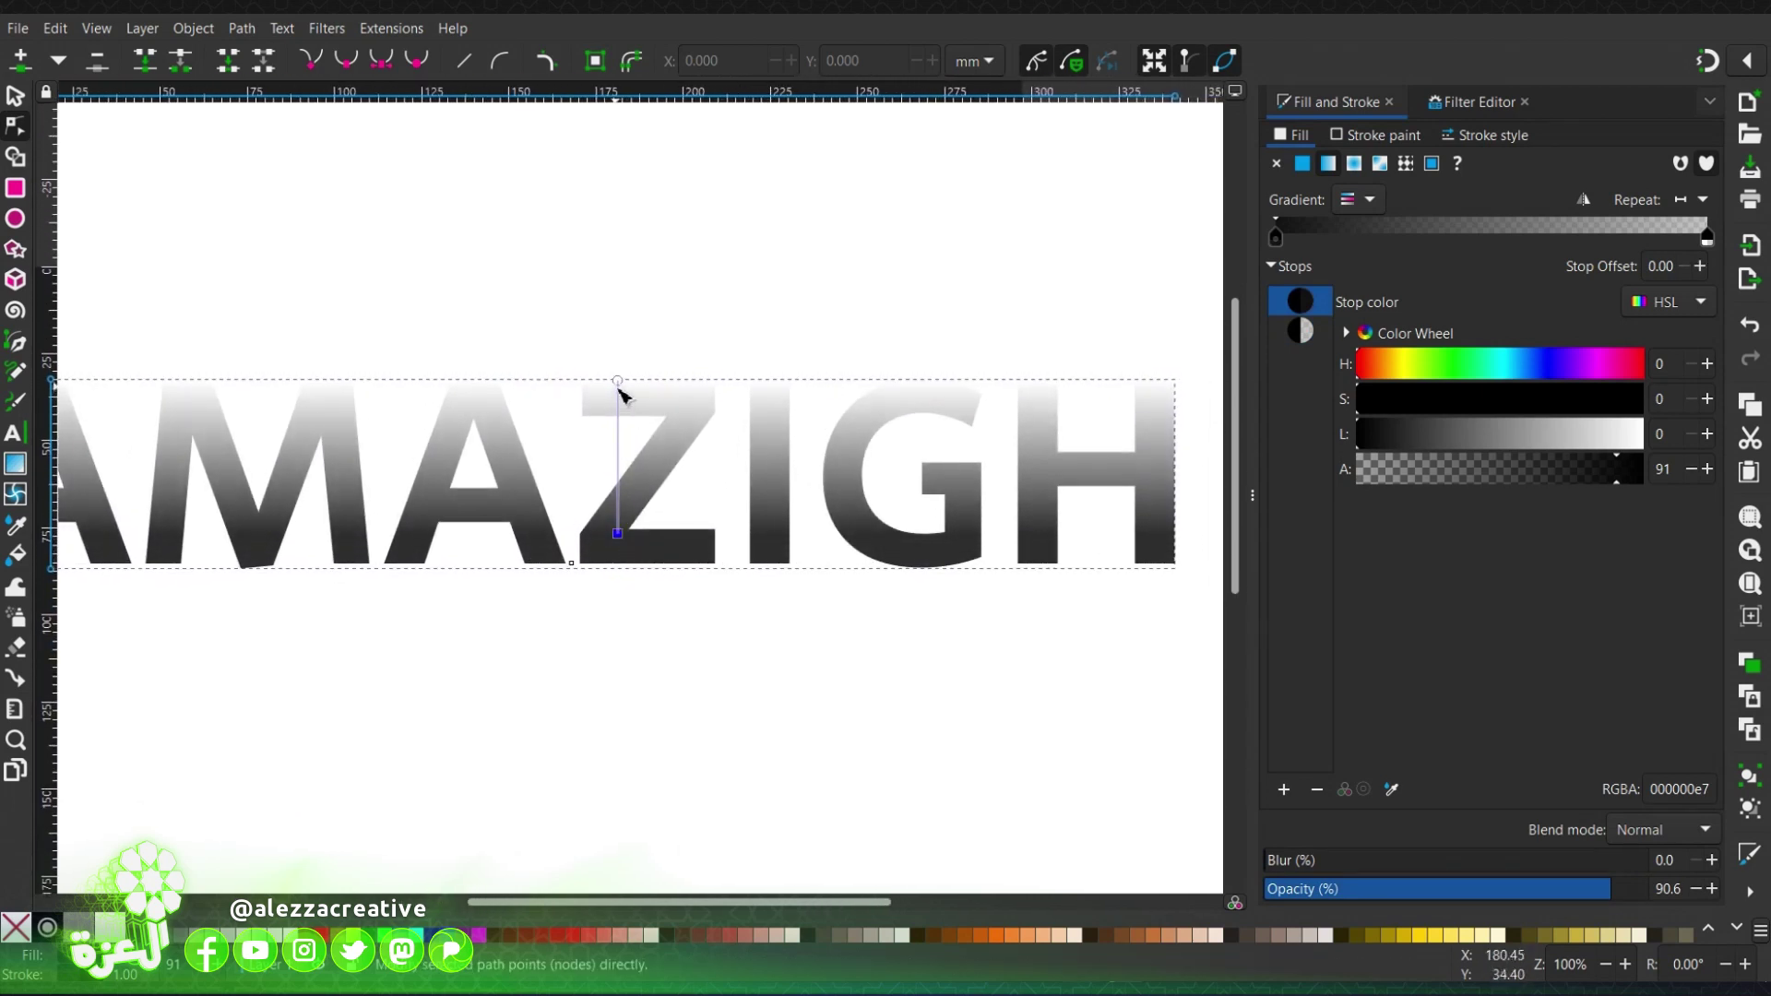
drag(617, 382, 618, 420)
scroll(695, 466, left, 1)
scroll(695, 467, up, 1)
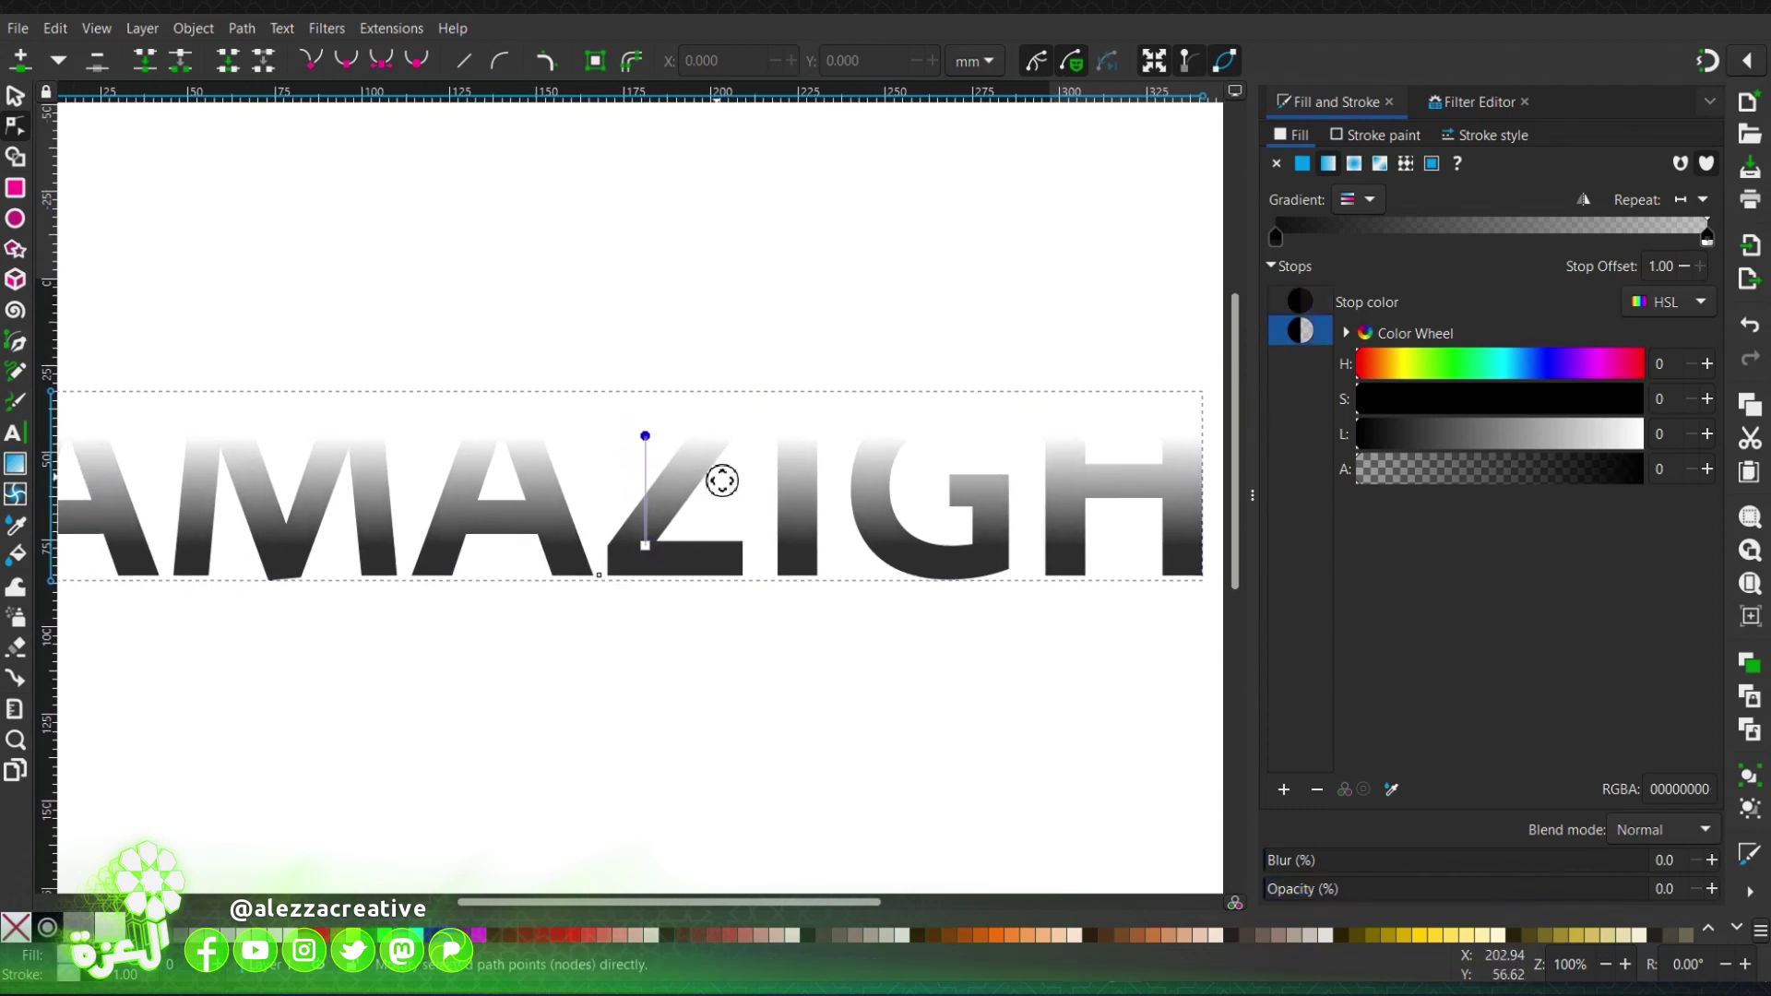
scroll(722, 480, left, 1)
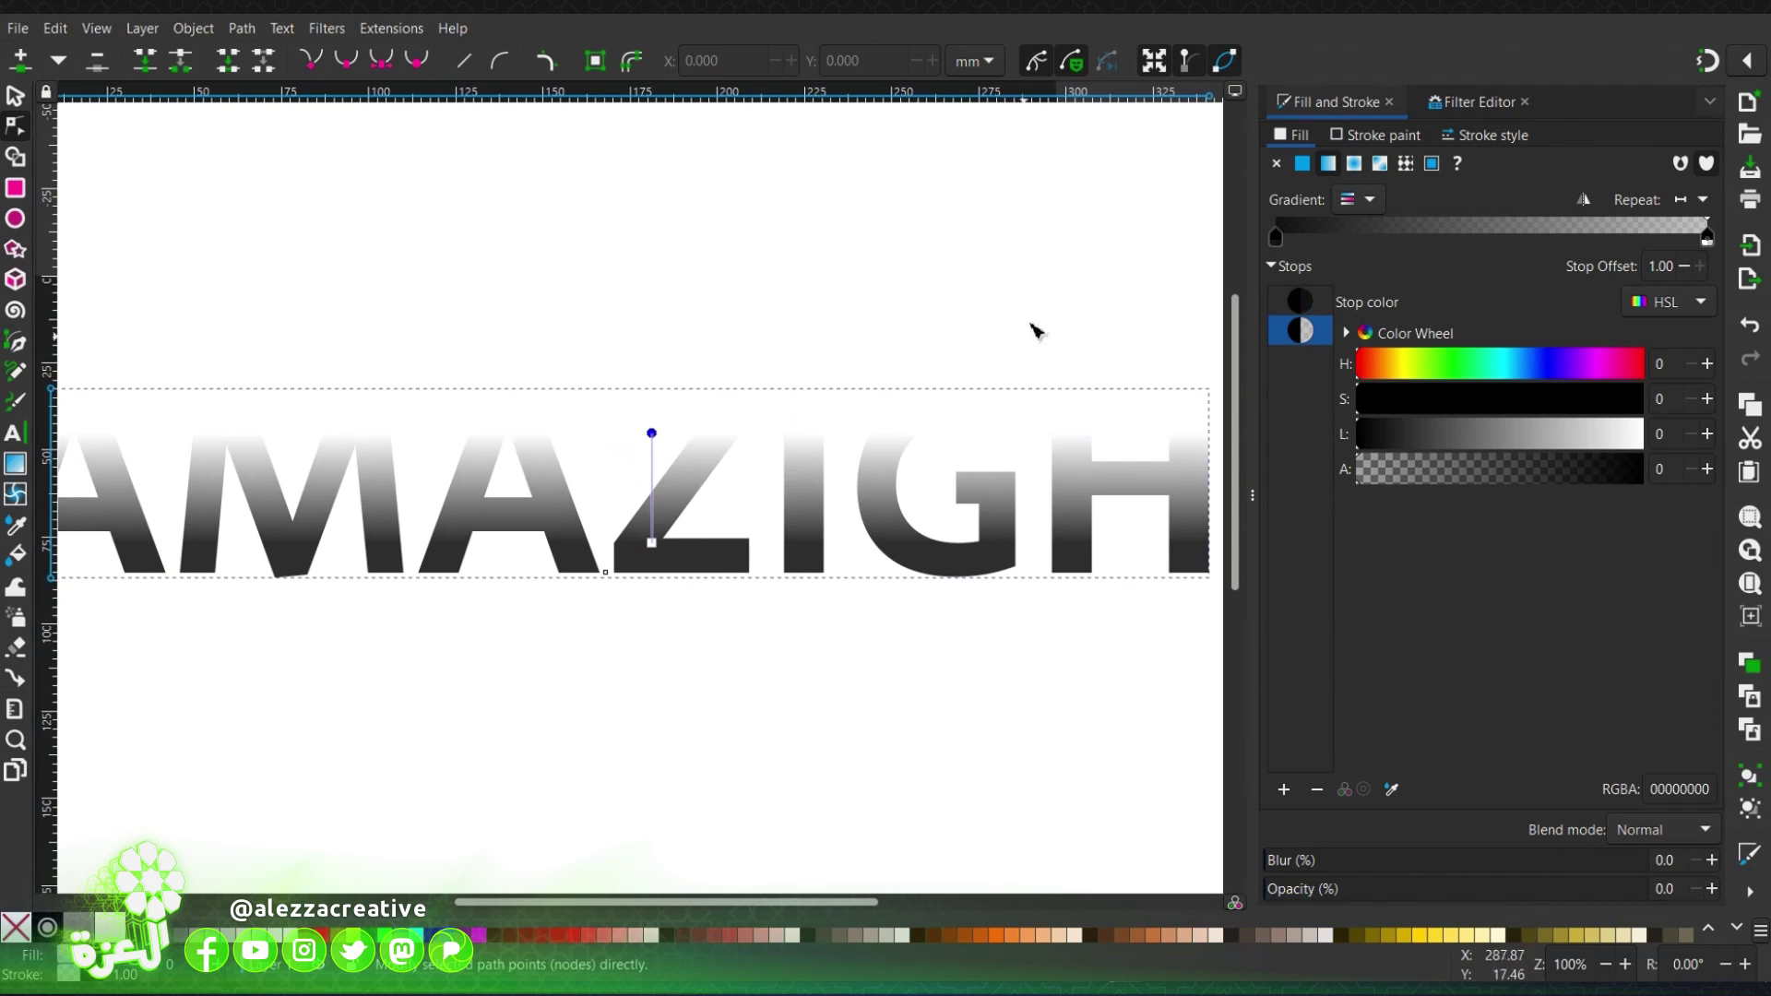
Set the gradient's first stop to hue 316, saturation 100, lightness 35 and alpha 100.
click(1275, 238)
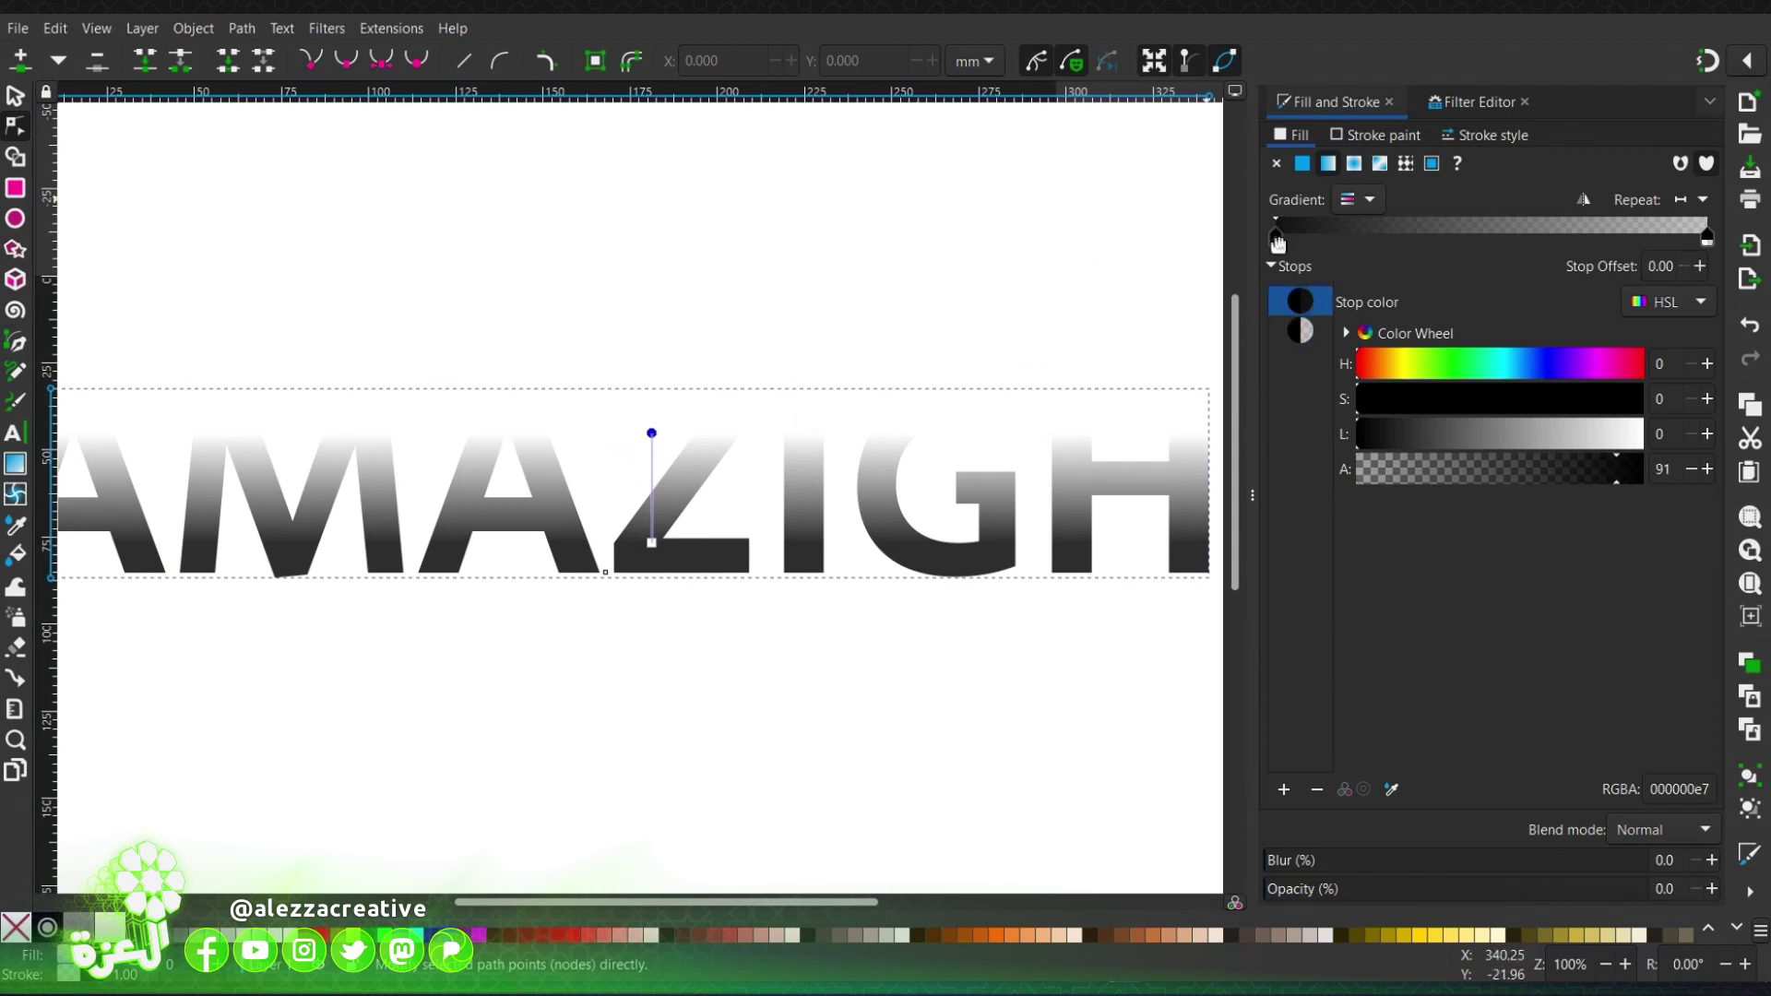
click(1660, 365)
text(316)
key(Tab)
text(100)
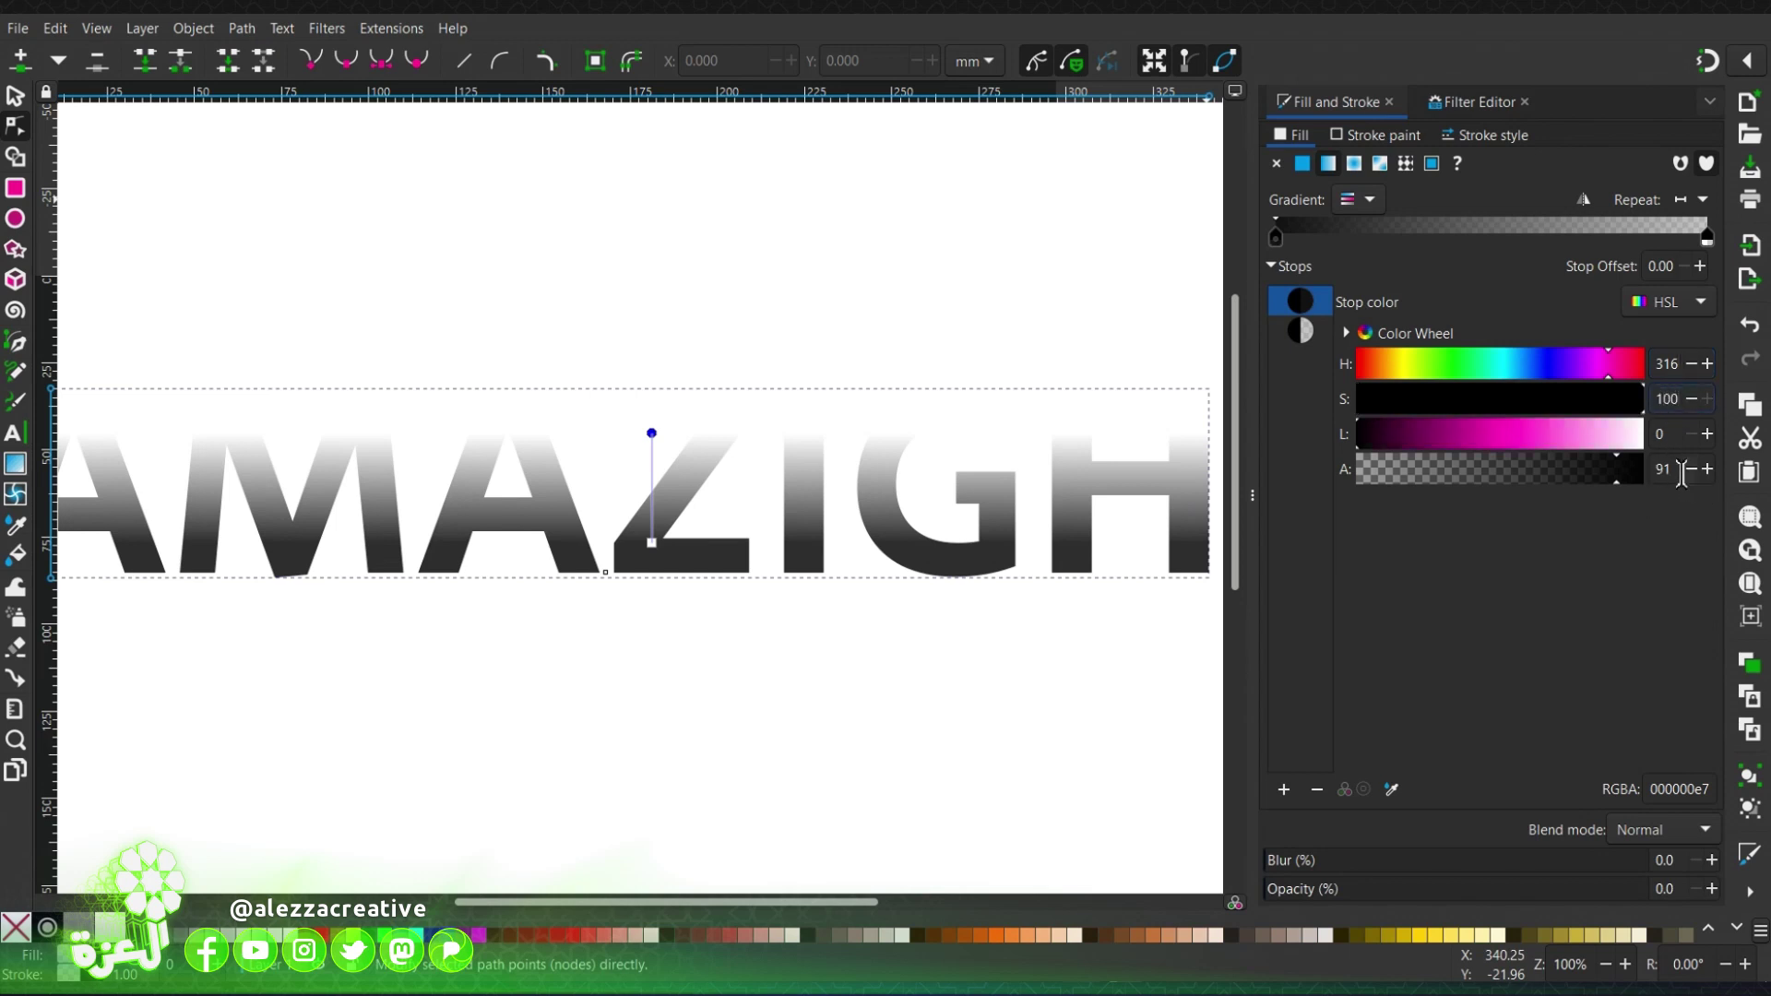
key(Tab)
text(35)
key(Tab)
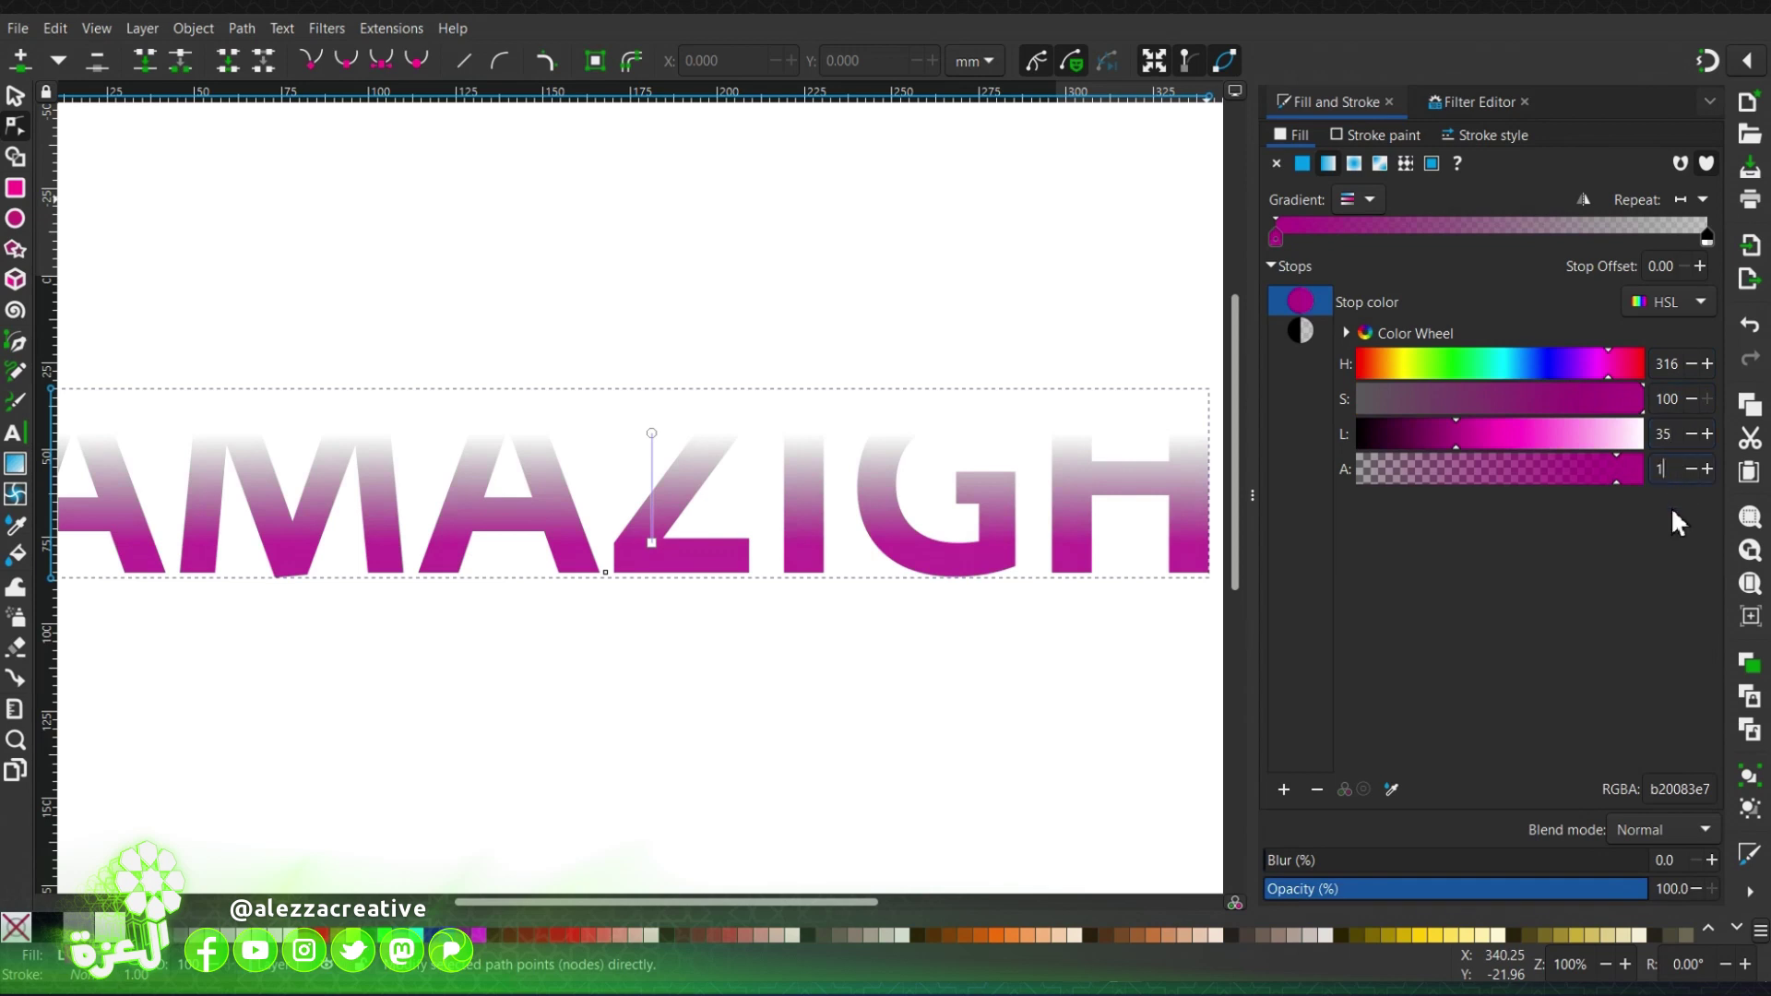
key(Return)
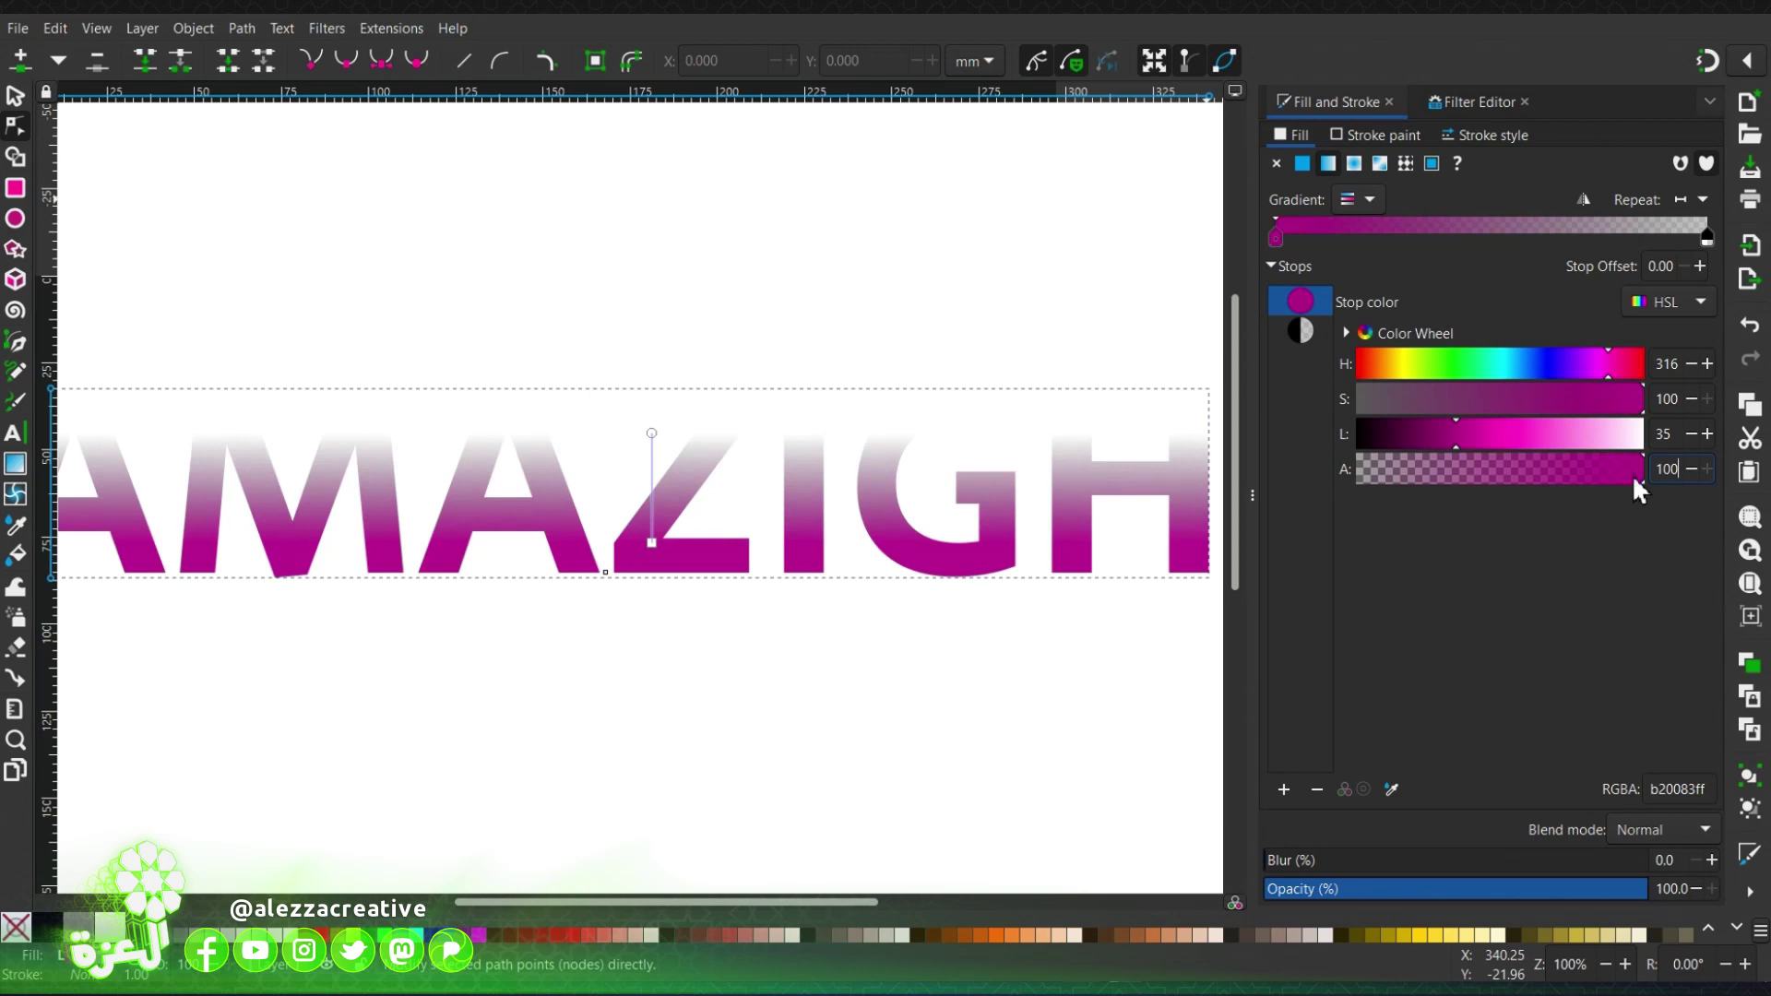
Add a gradient stop at offset 0.51 and make it grey with hue 0, saturation 0, lightness 71 and alpha 100.
double_click(1495, 236)
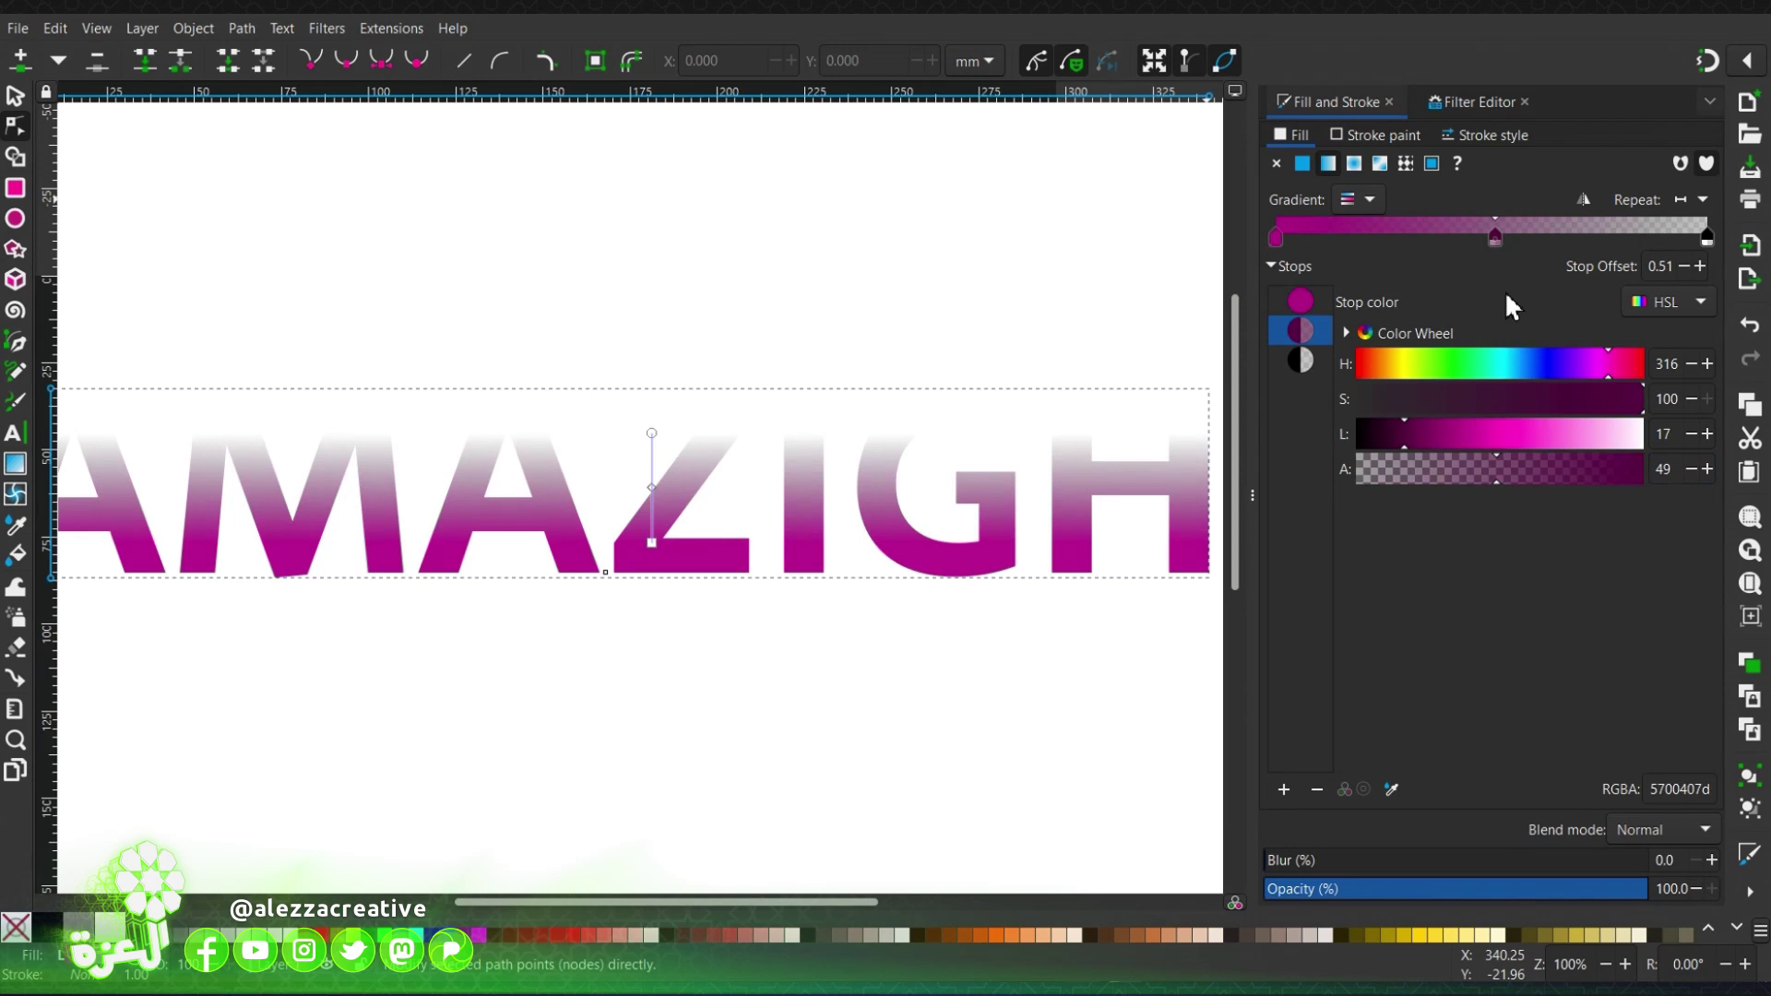
click(1670, 267)
text(6)
drag(1678, 371, 1644, 372)
text(0)
key(Tab)
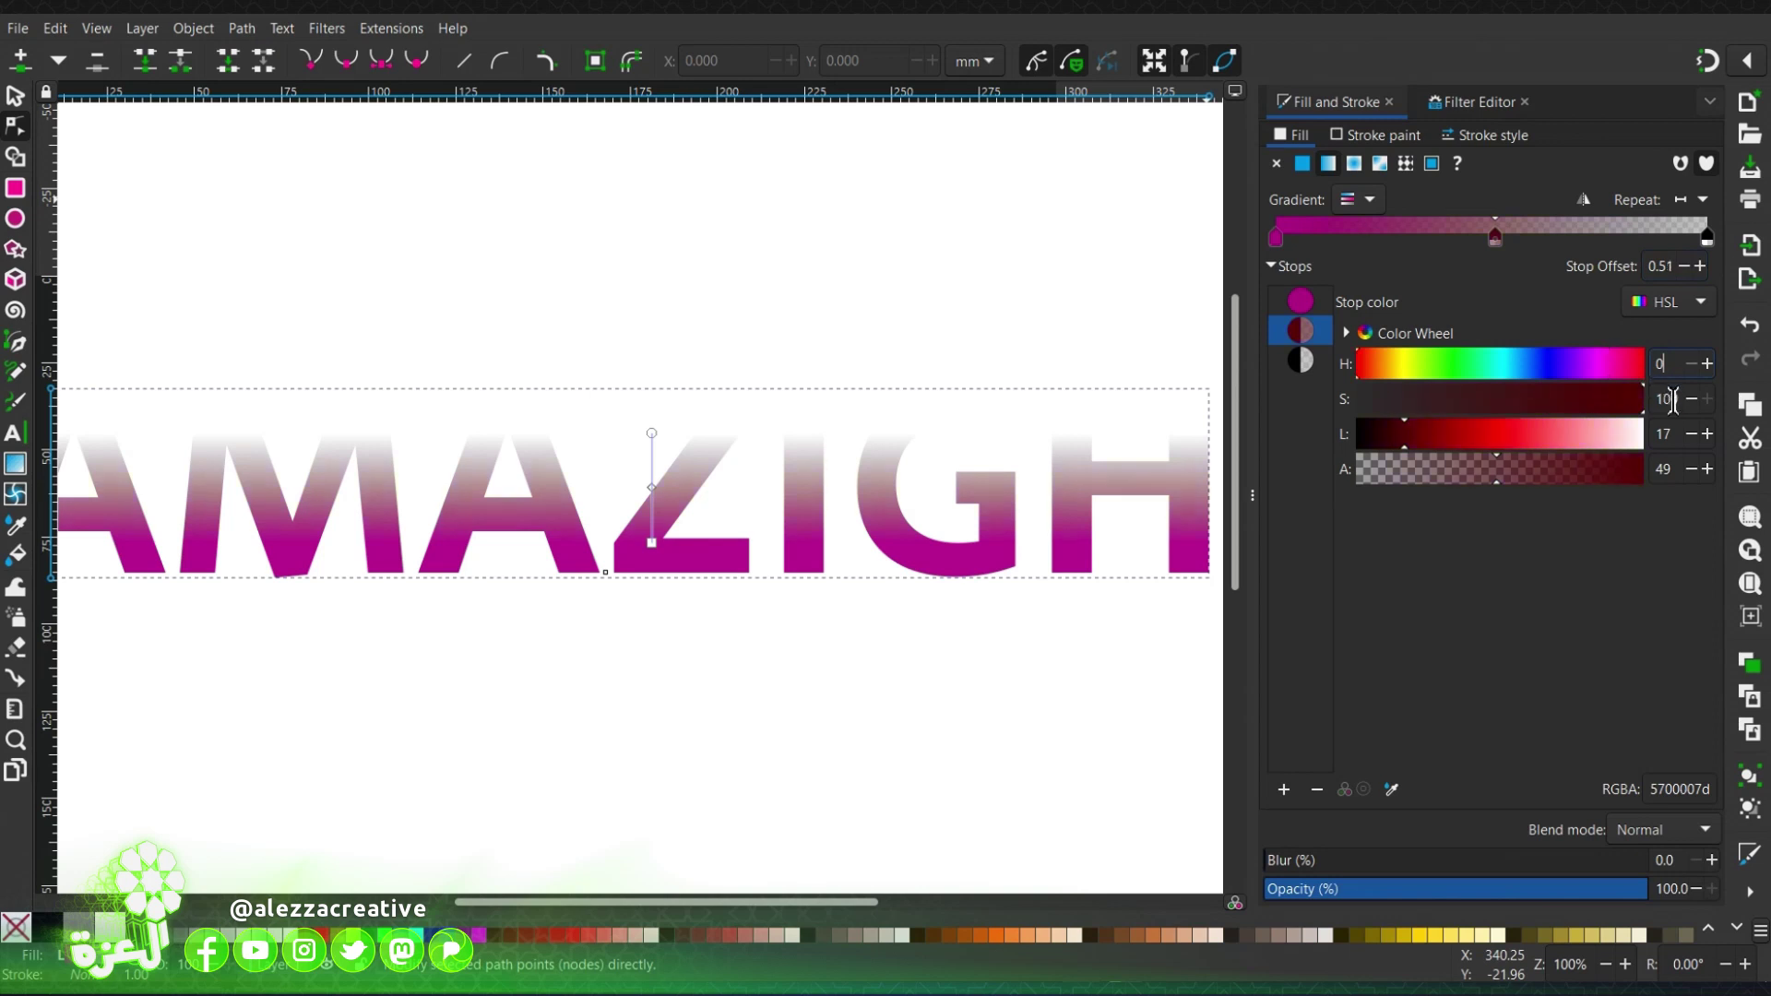
text(0)
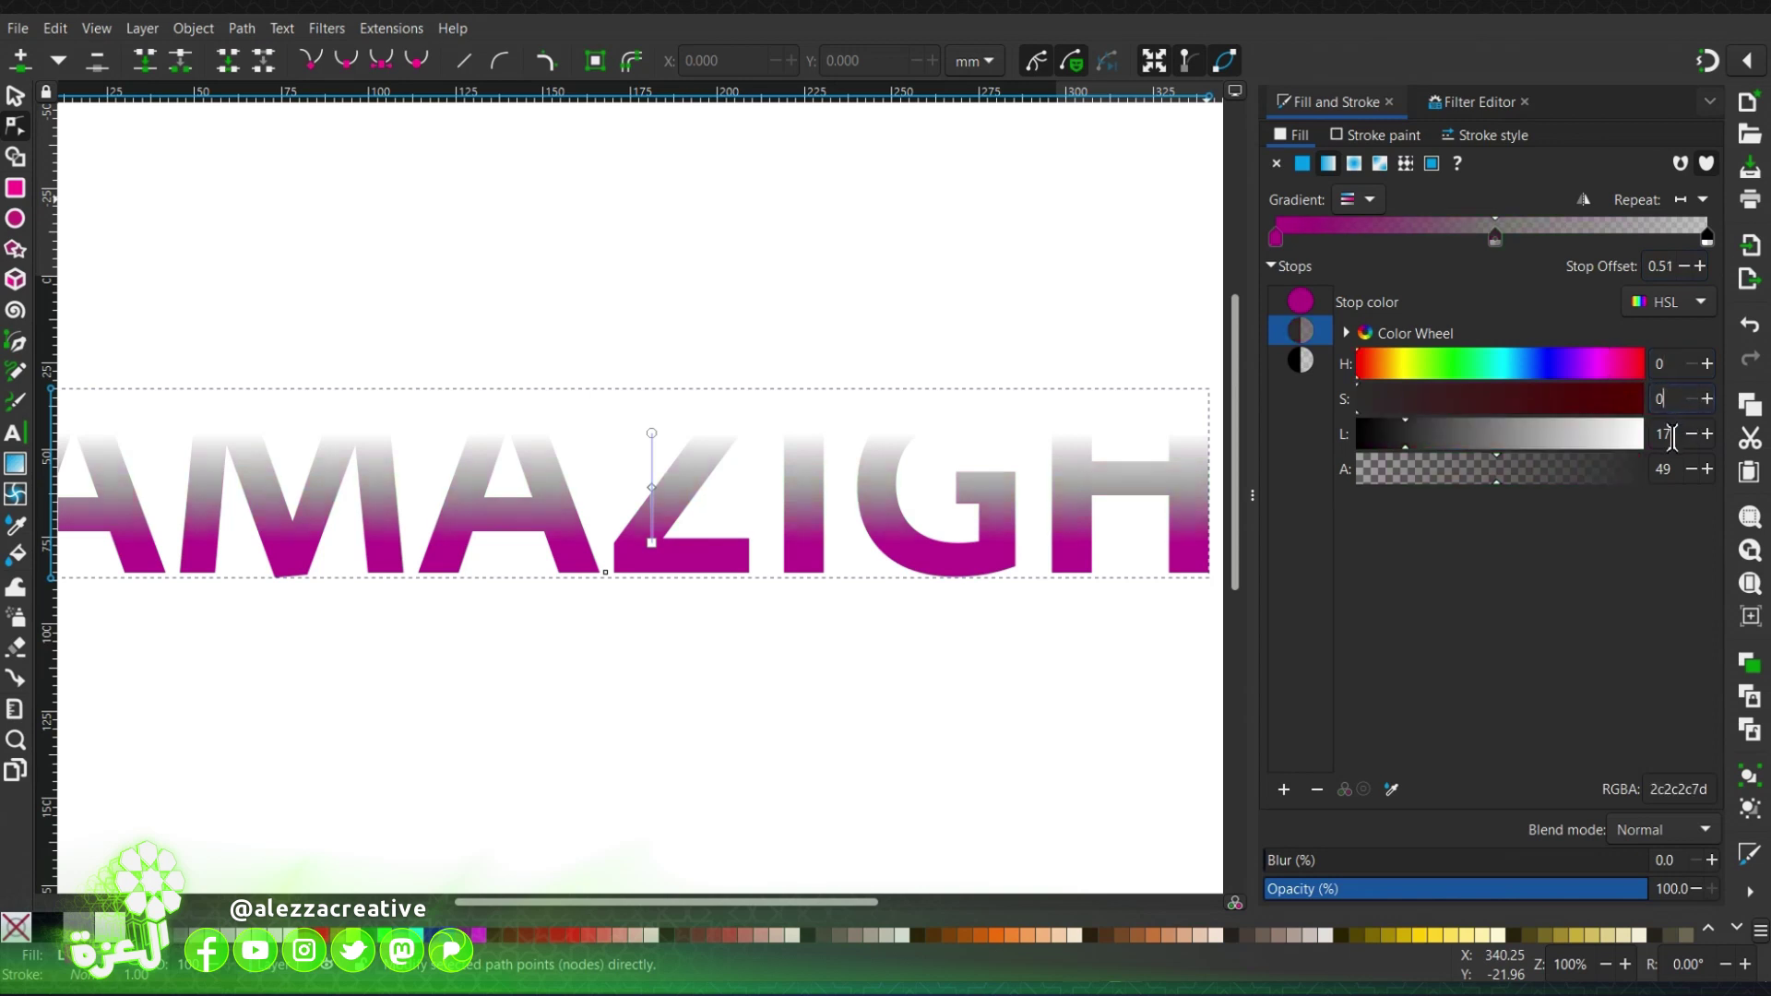
double_click(1679, 441)
text(71)
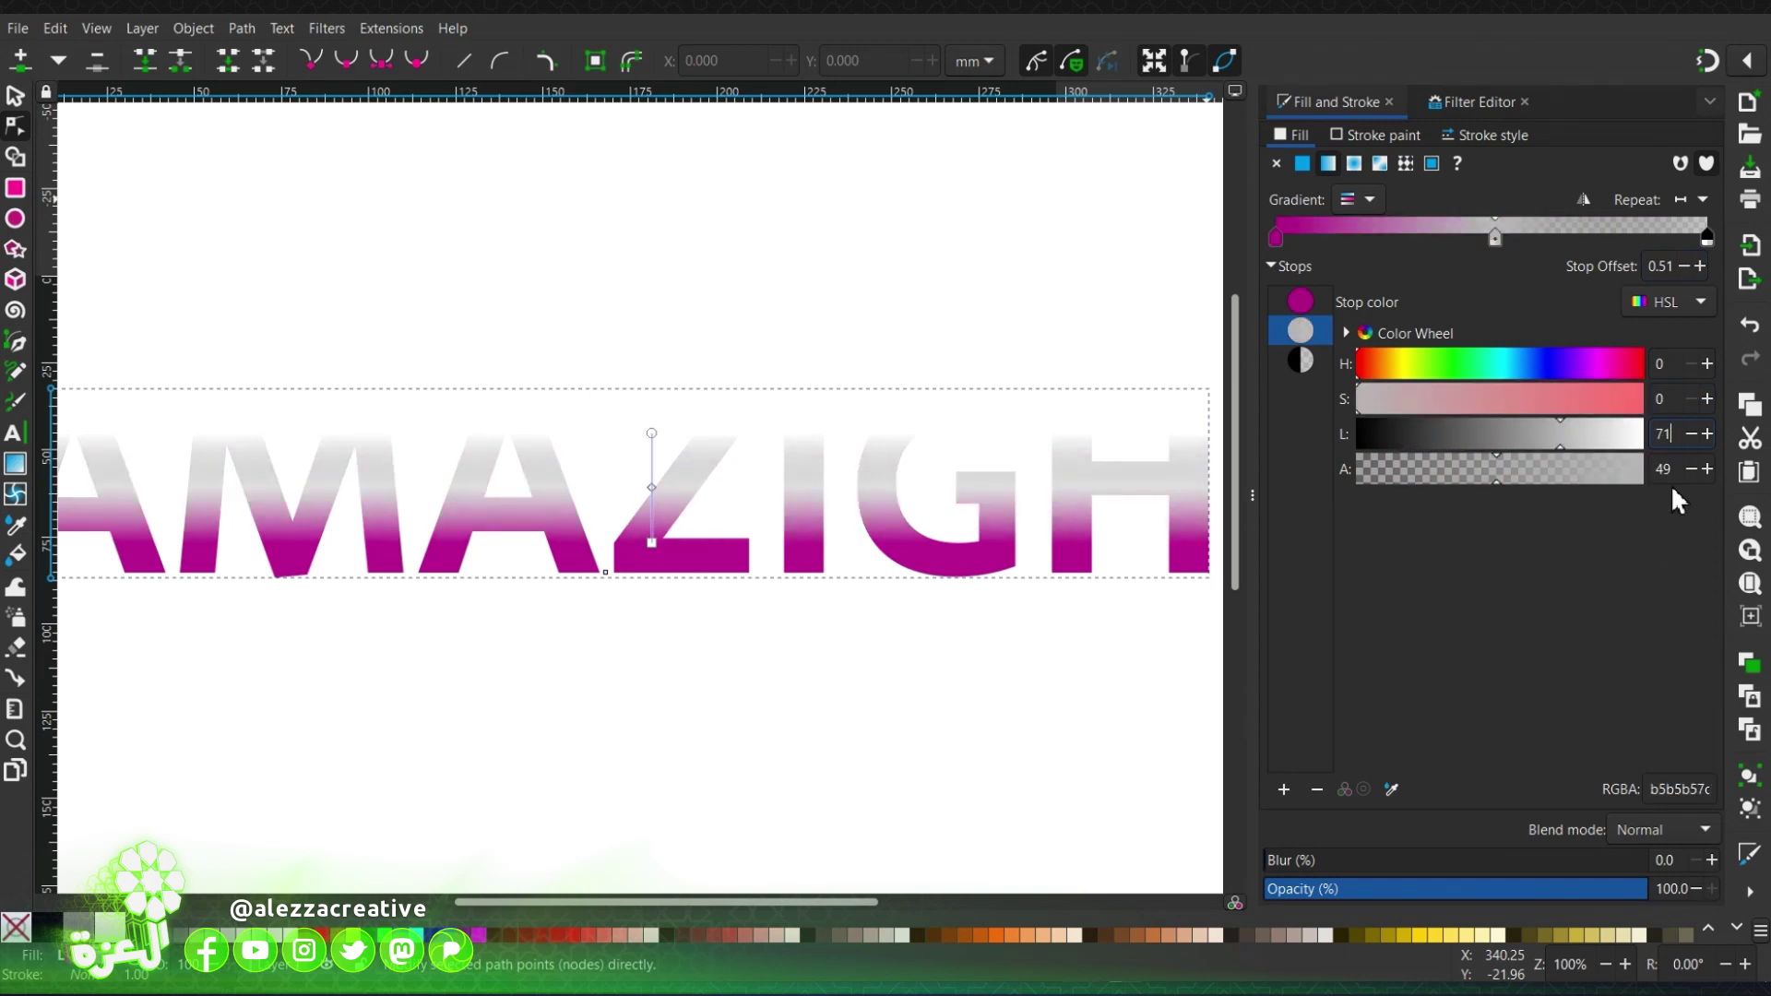
key(Tab)
text(100)
key(Return)
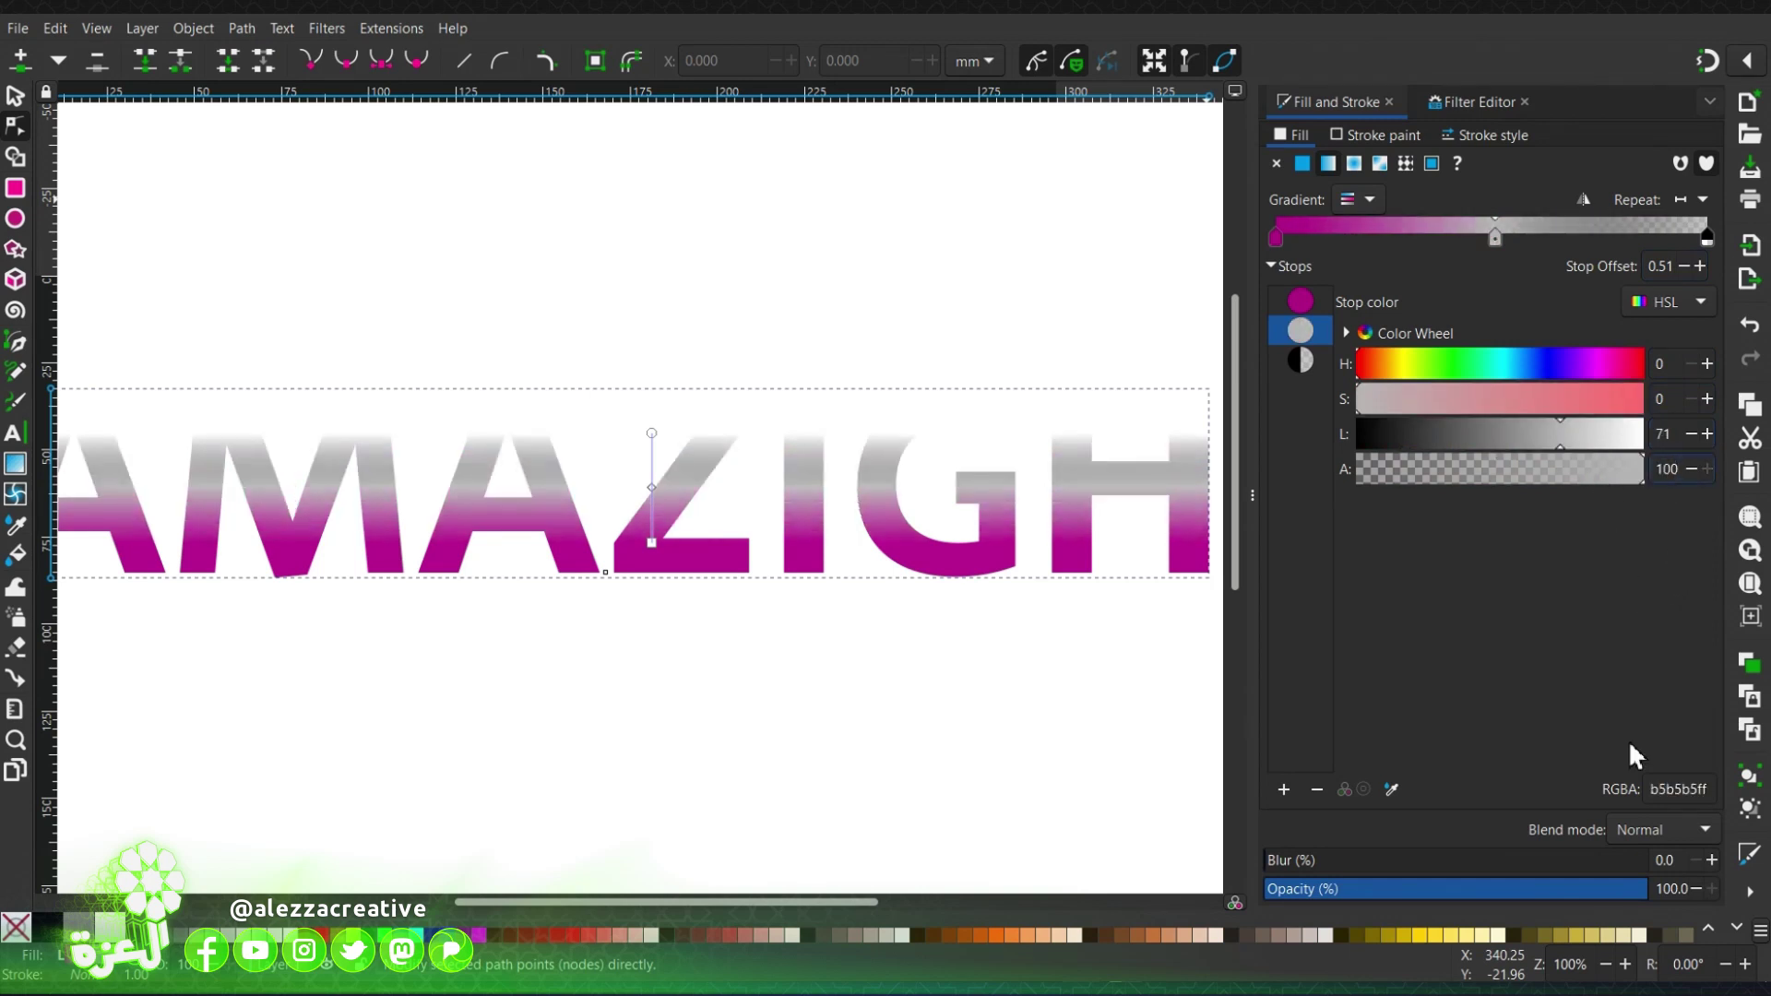
Add another gradient stop at offset 0.60 with hue 333, saturation 100, lightness 54 and alpha 100.
double_click(1537, 241)
click(1673, 268)
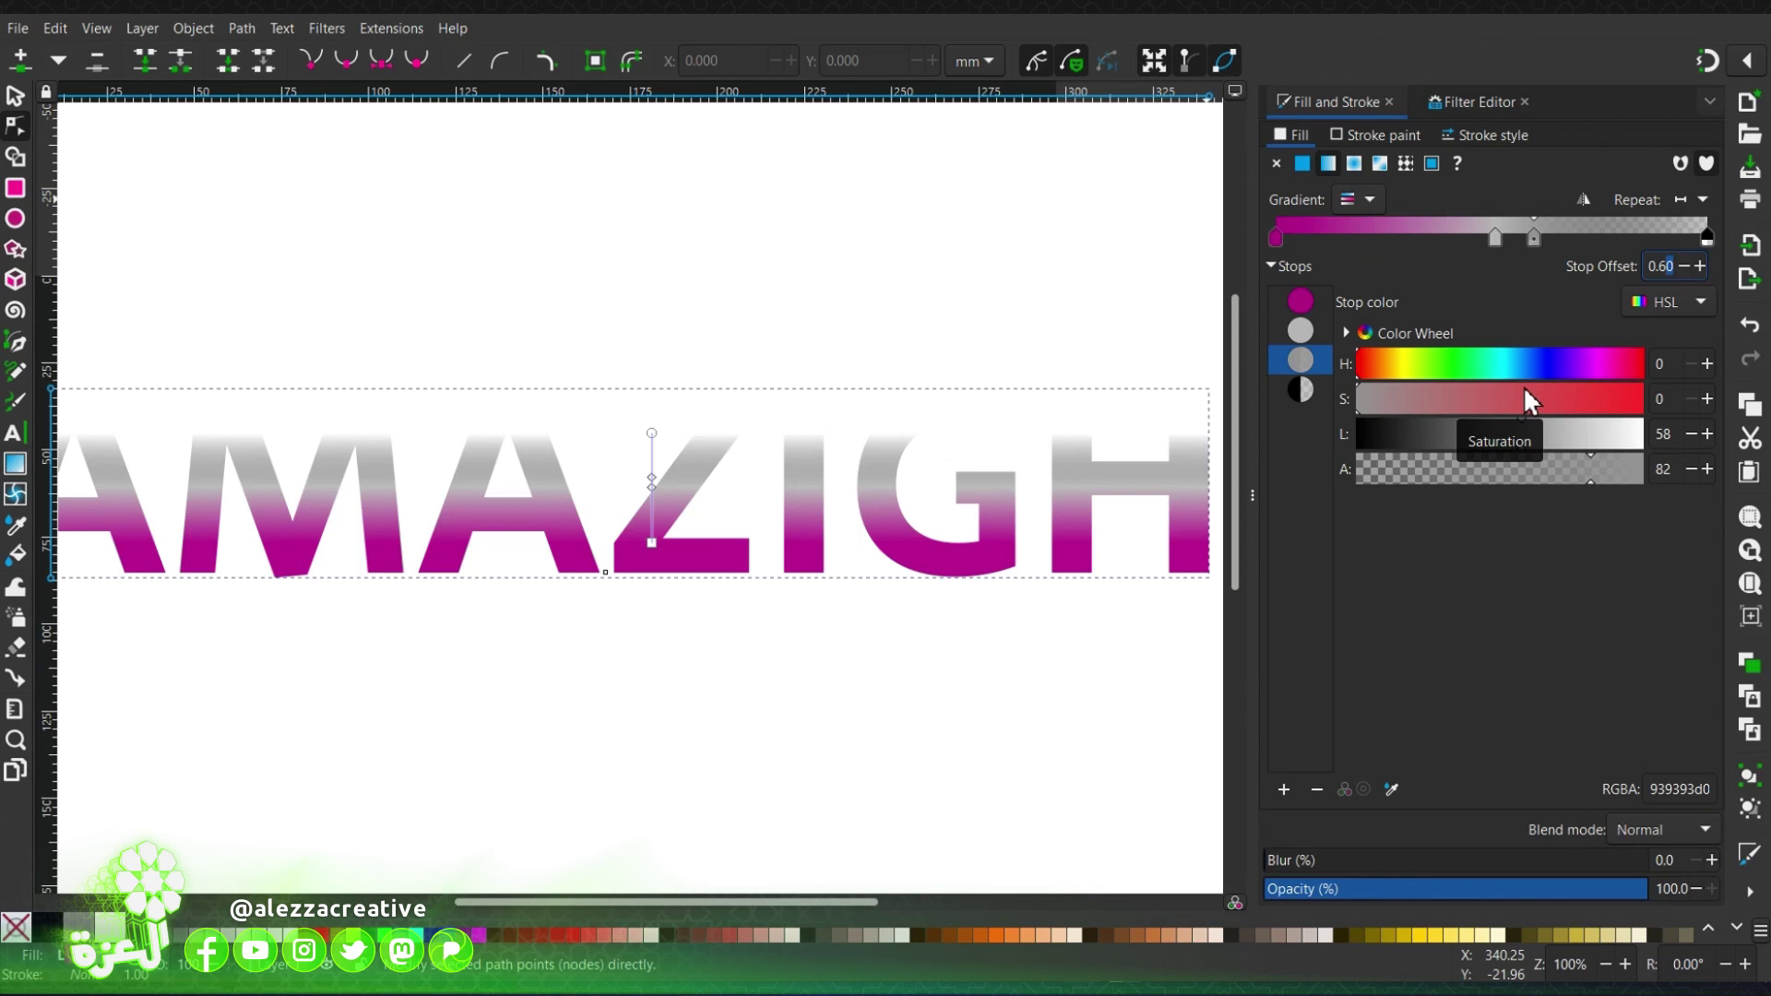
text(7)
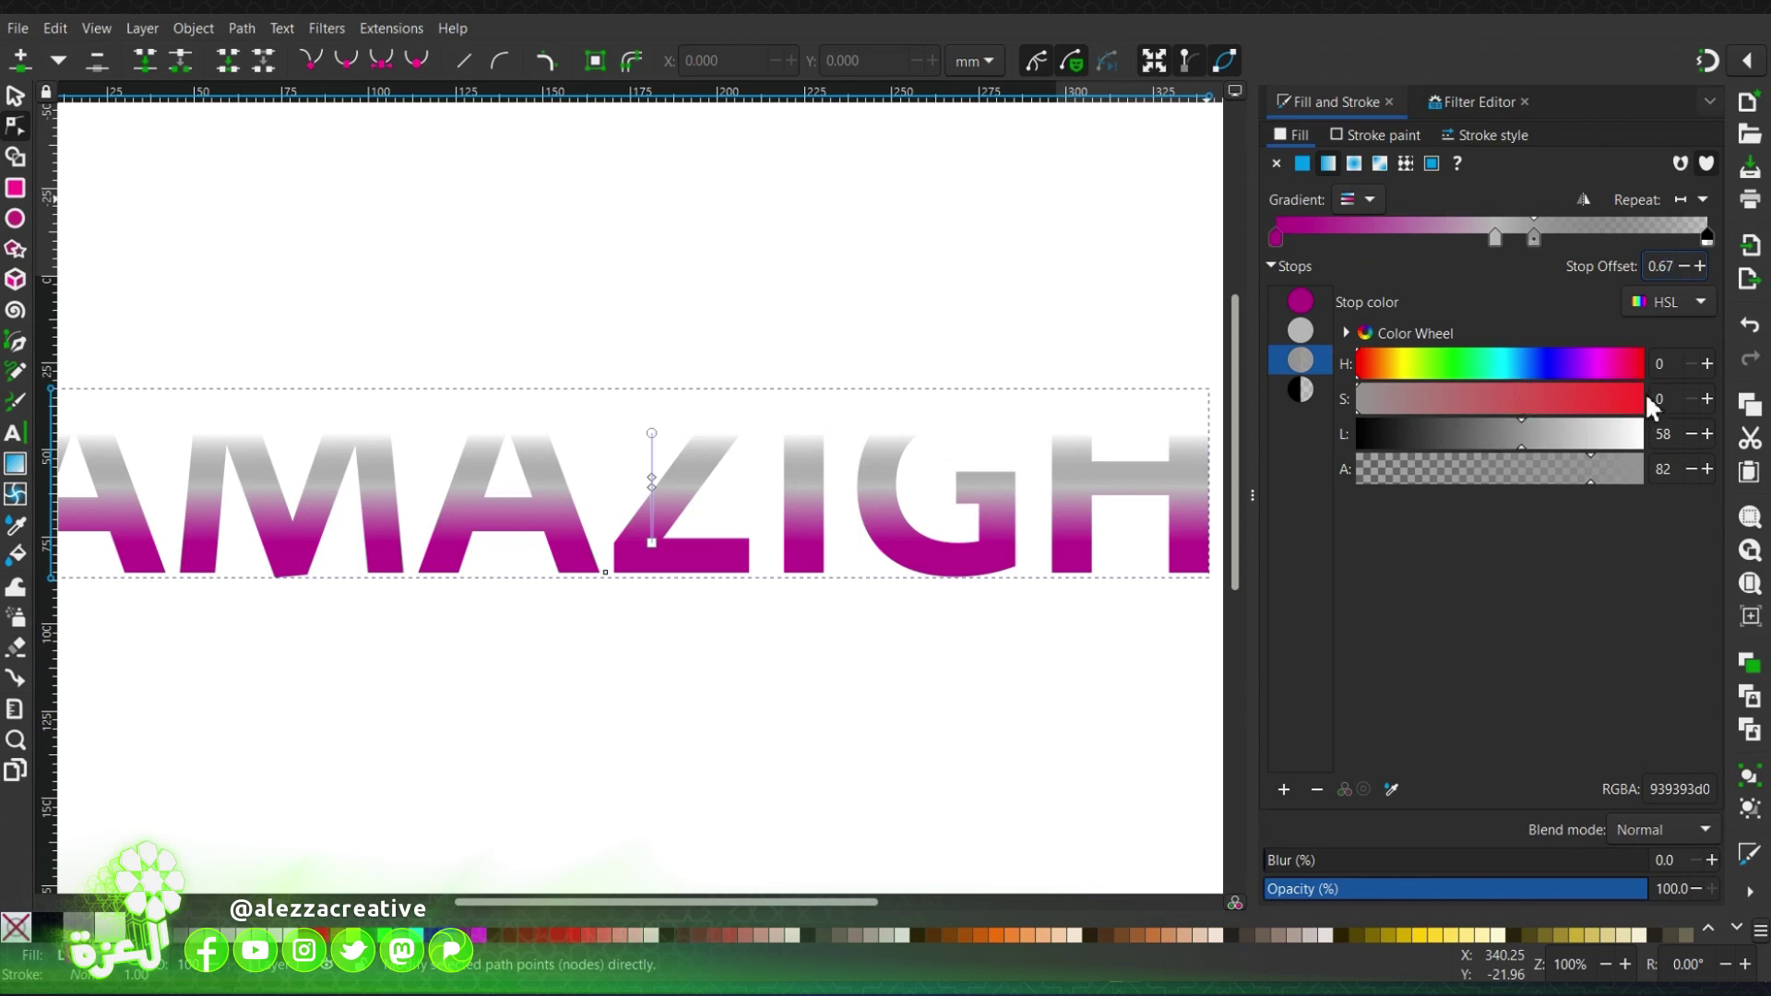
double_click(1661, 365)
text(333)
click(1674, 407)
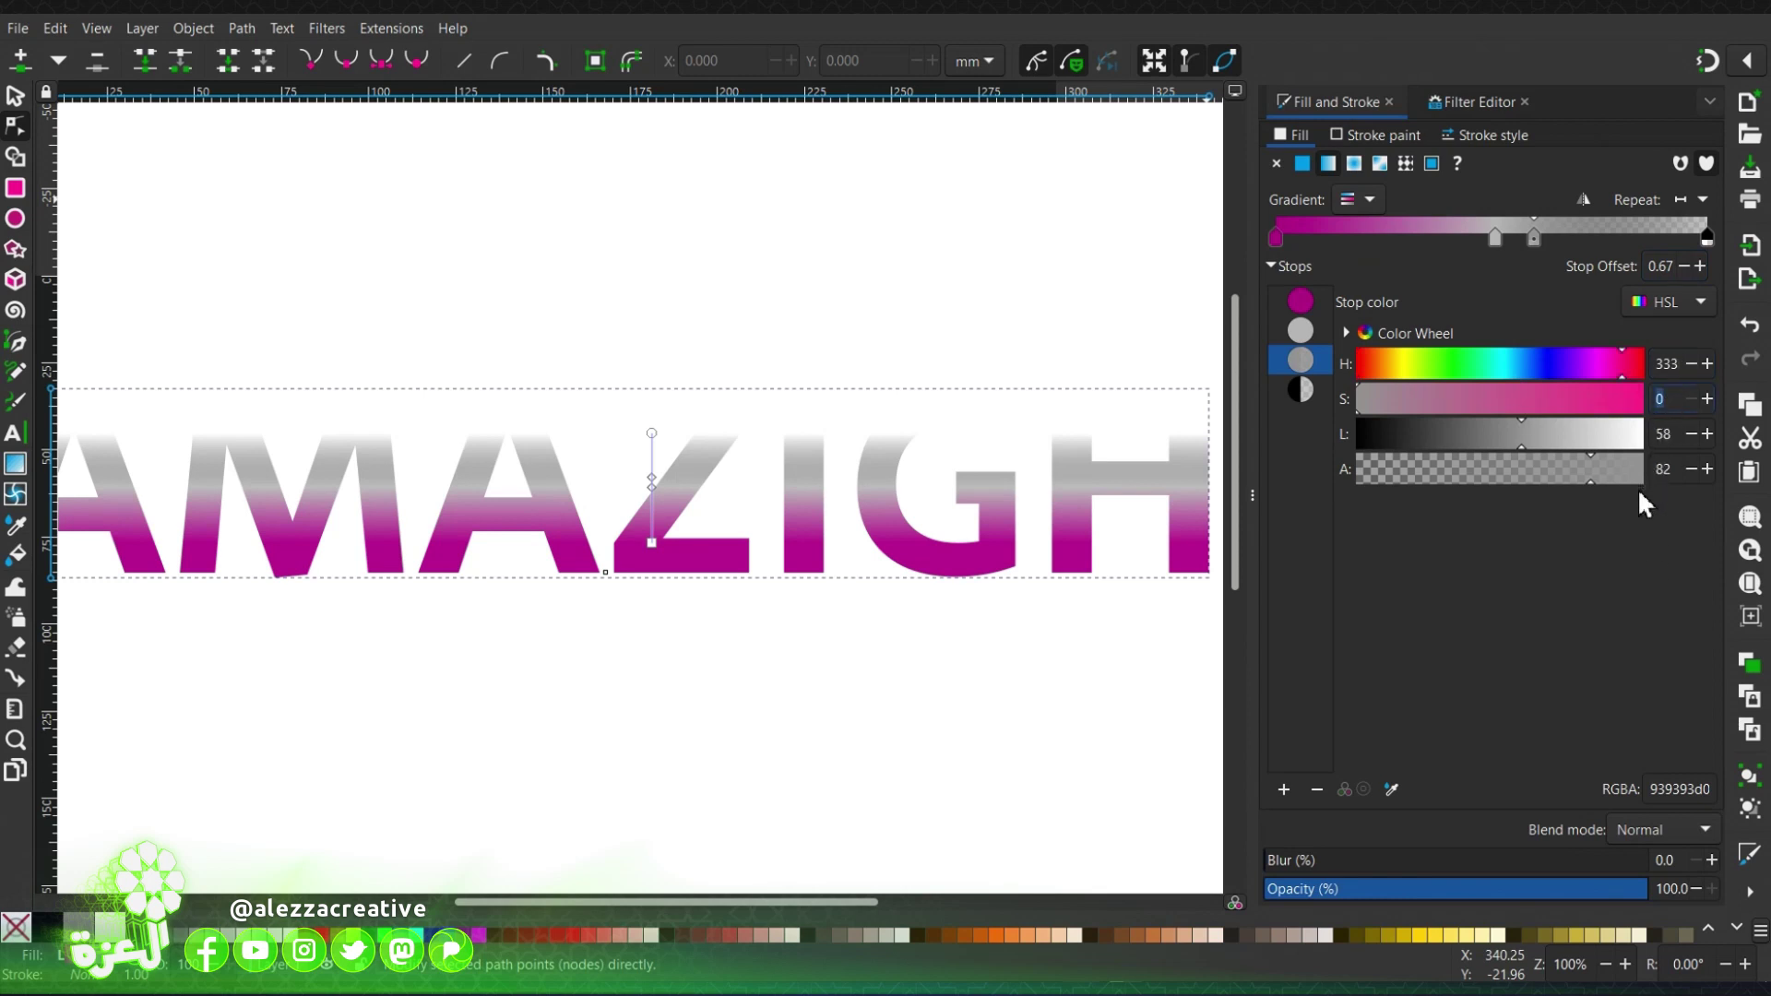
text(100)
click(1661, 430)
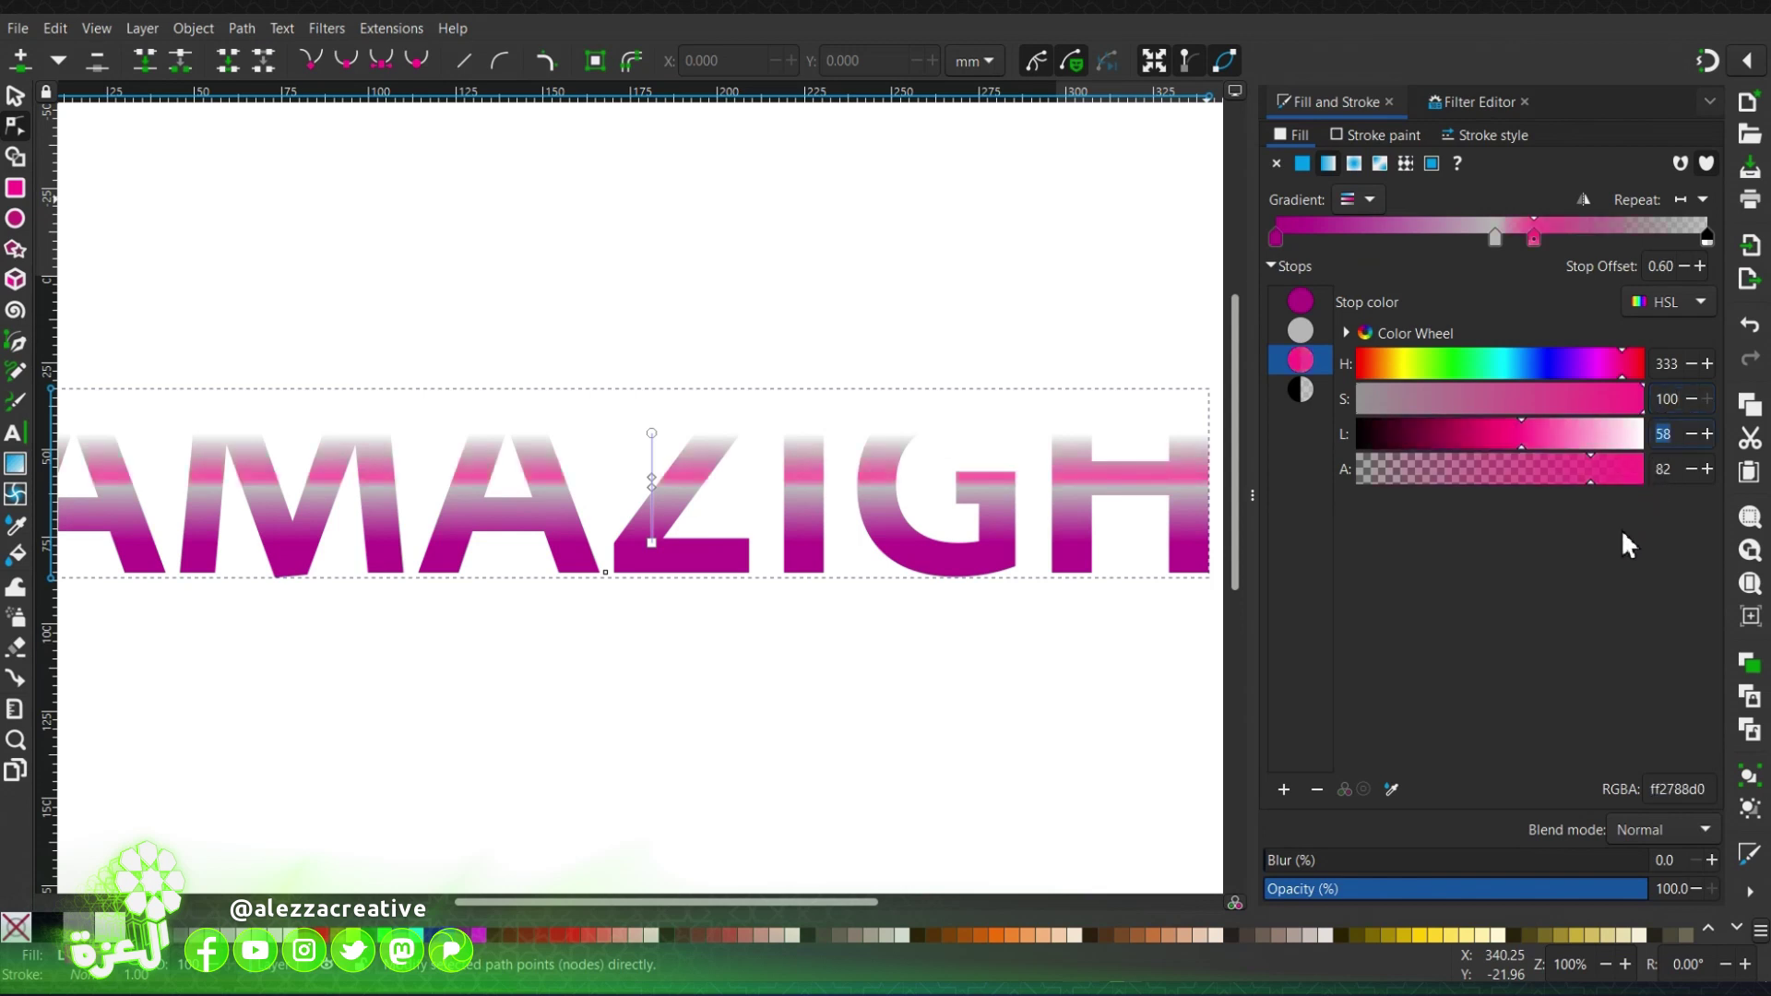
text(54)
double_click(1652, 463)
text(100)
key(Return)
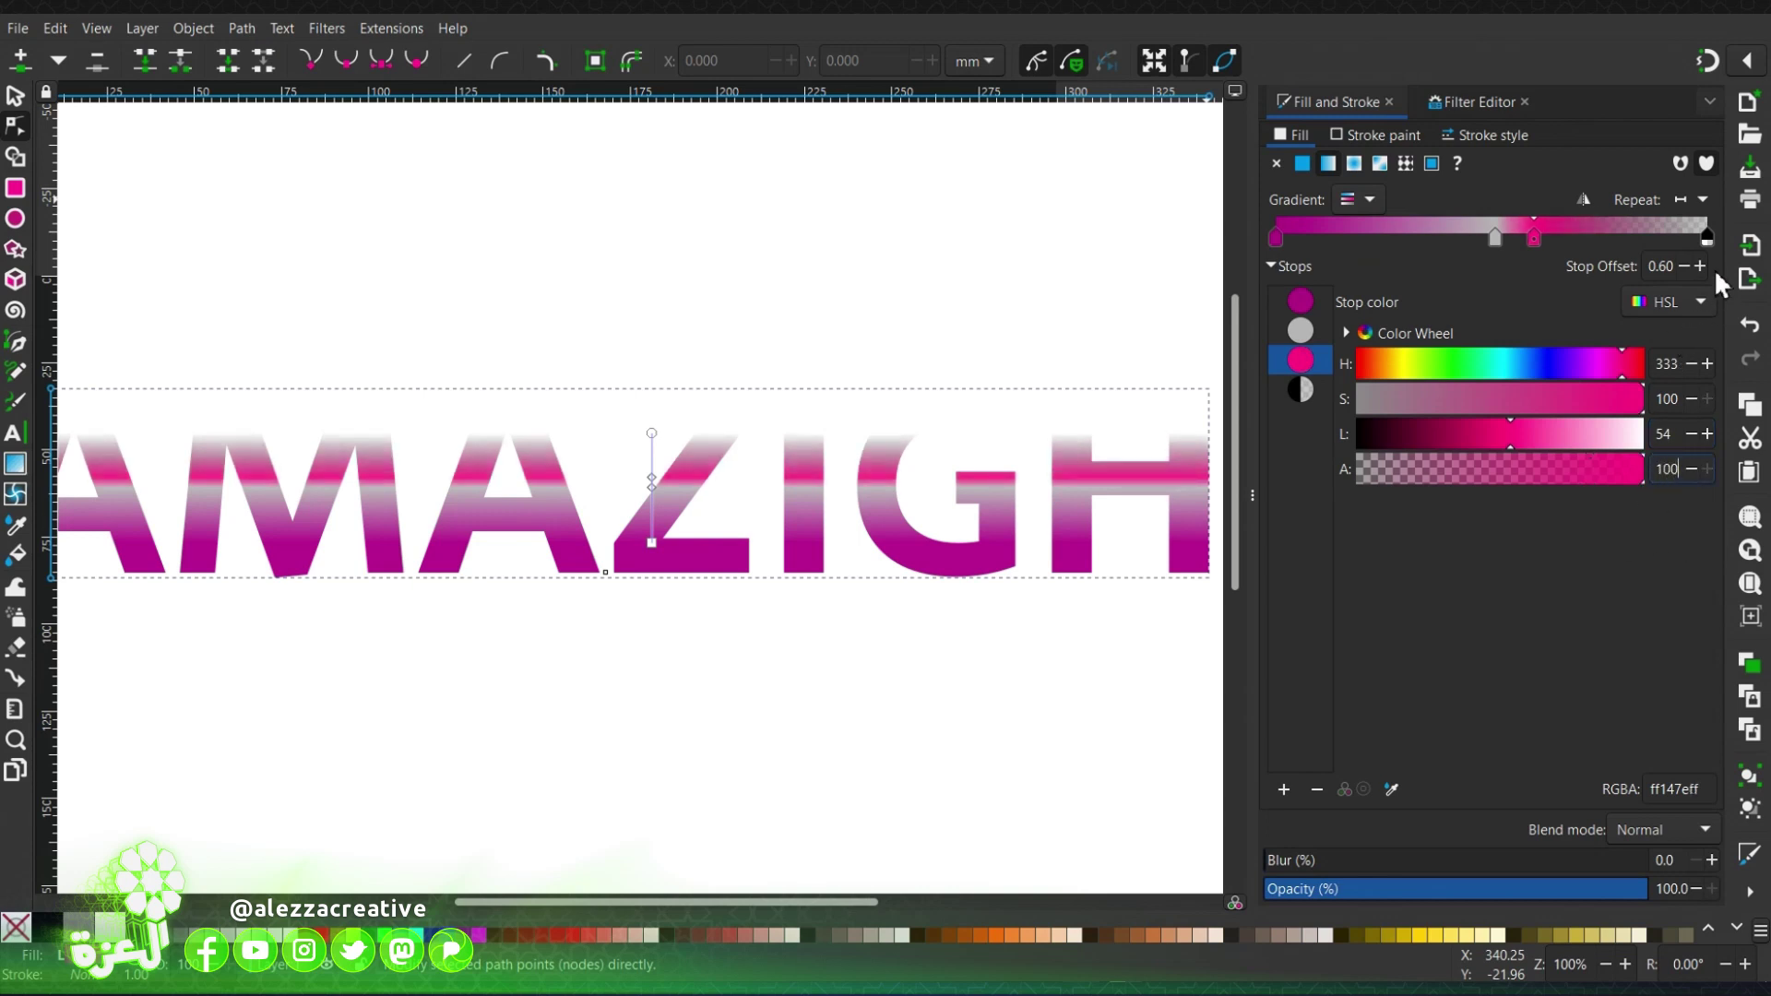
Set the gradient's end stop to hue 319, saturation 100, lightness 52 and alpha 100.
click(1706, 236)
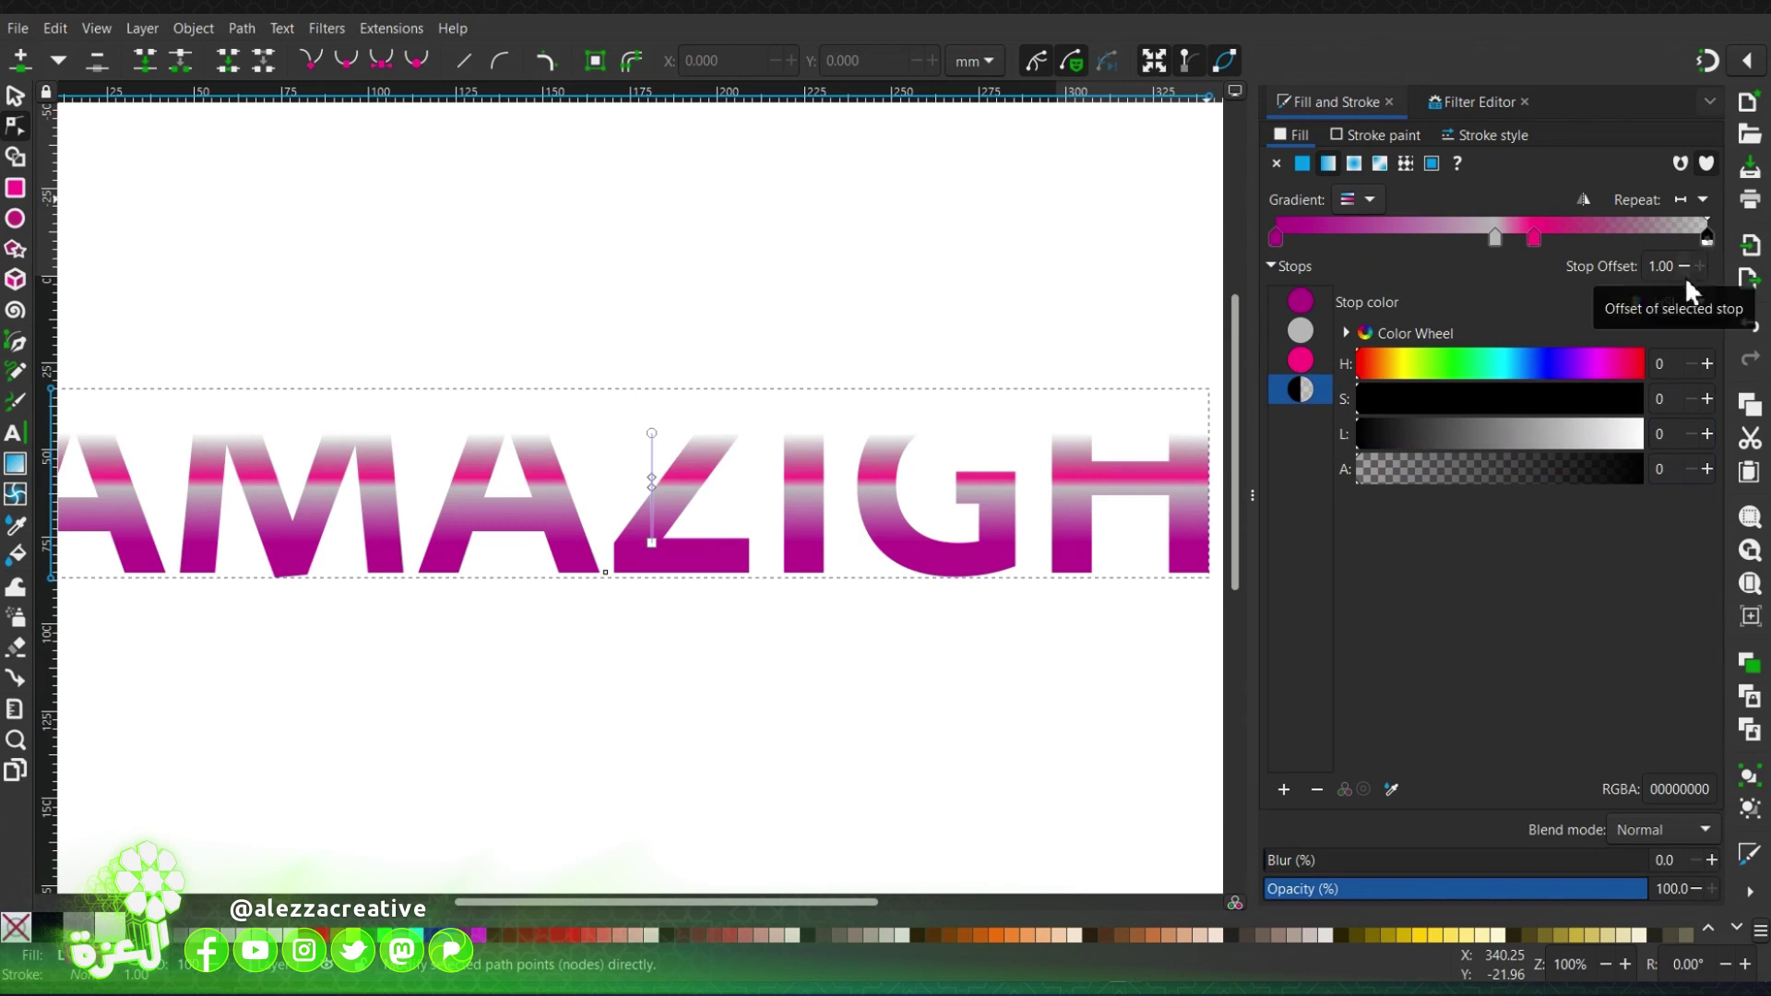
click(1660, 363)
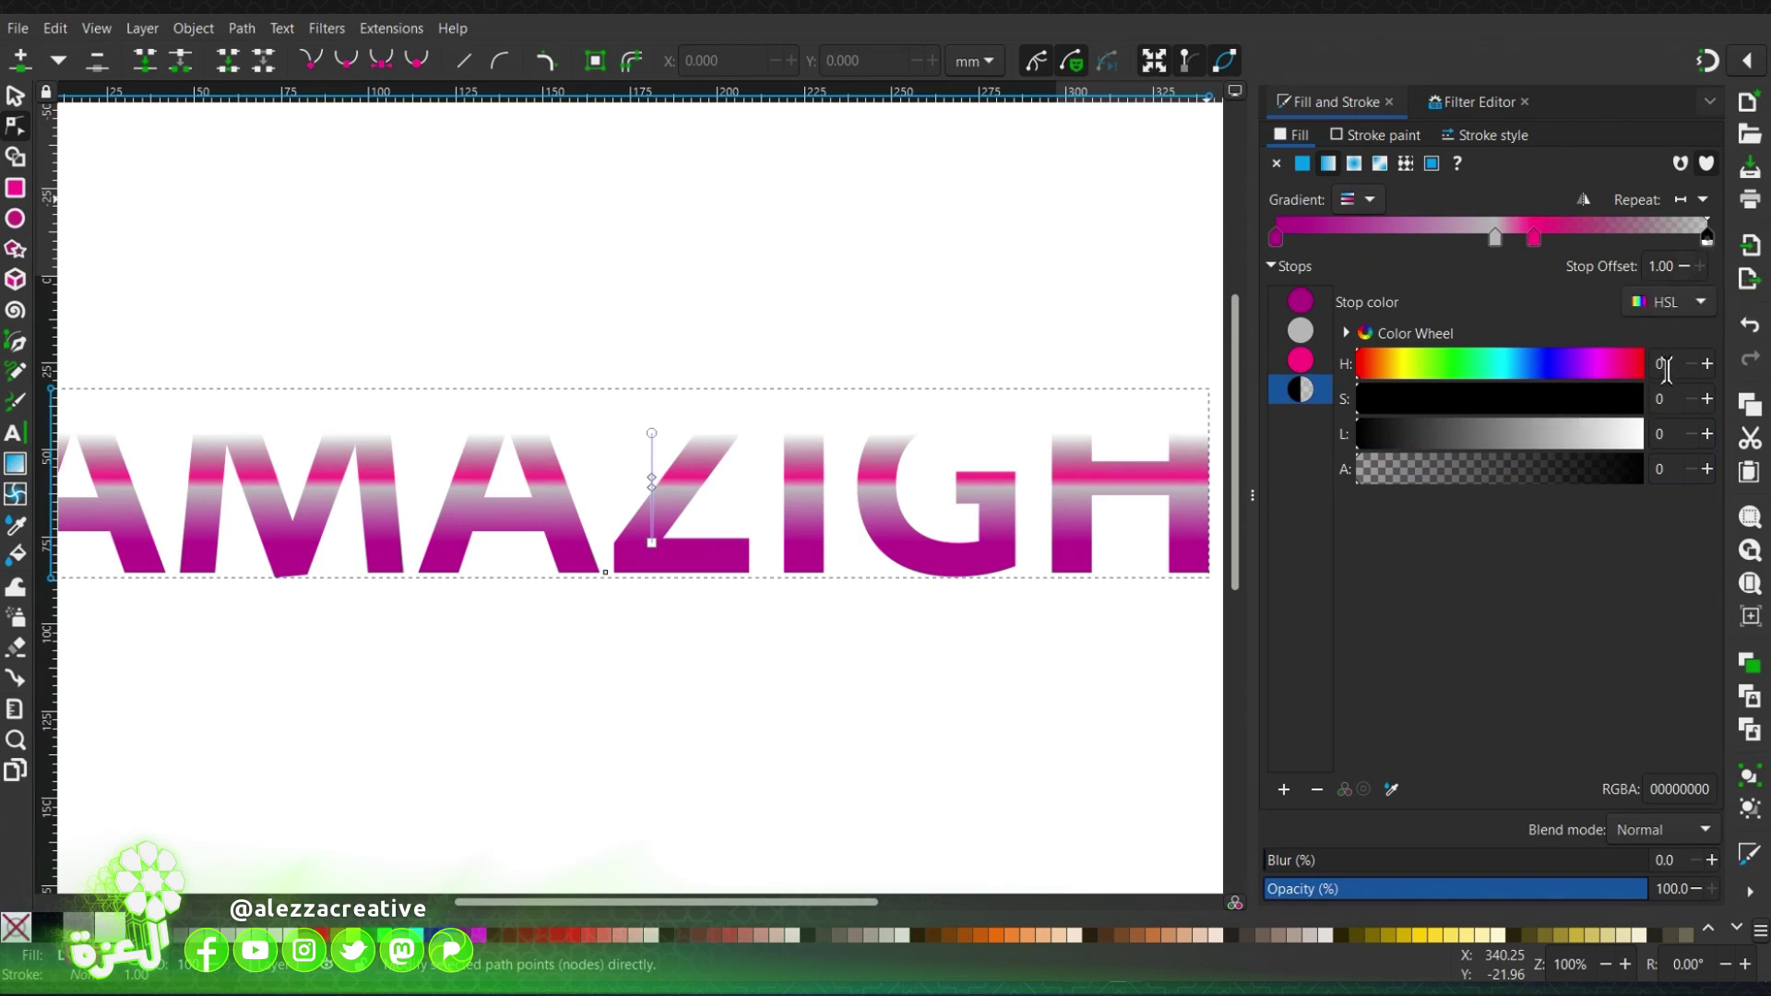
text(319)
key(Tab)
text(11)
key(BackSpace)
text(00)
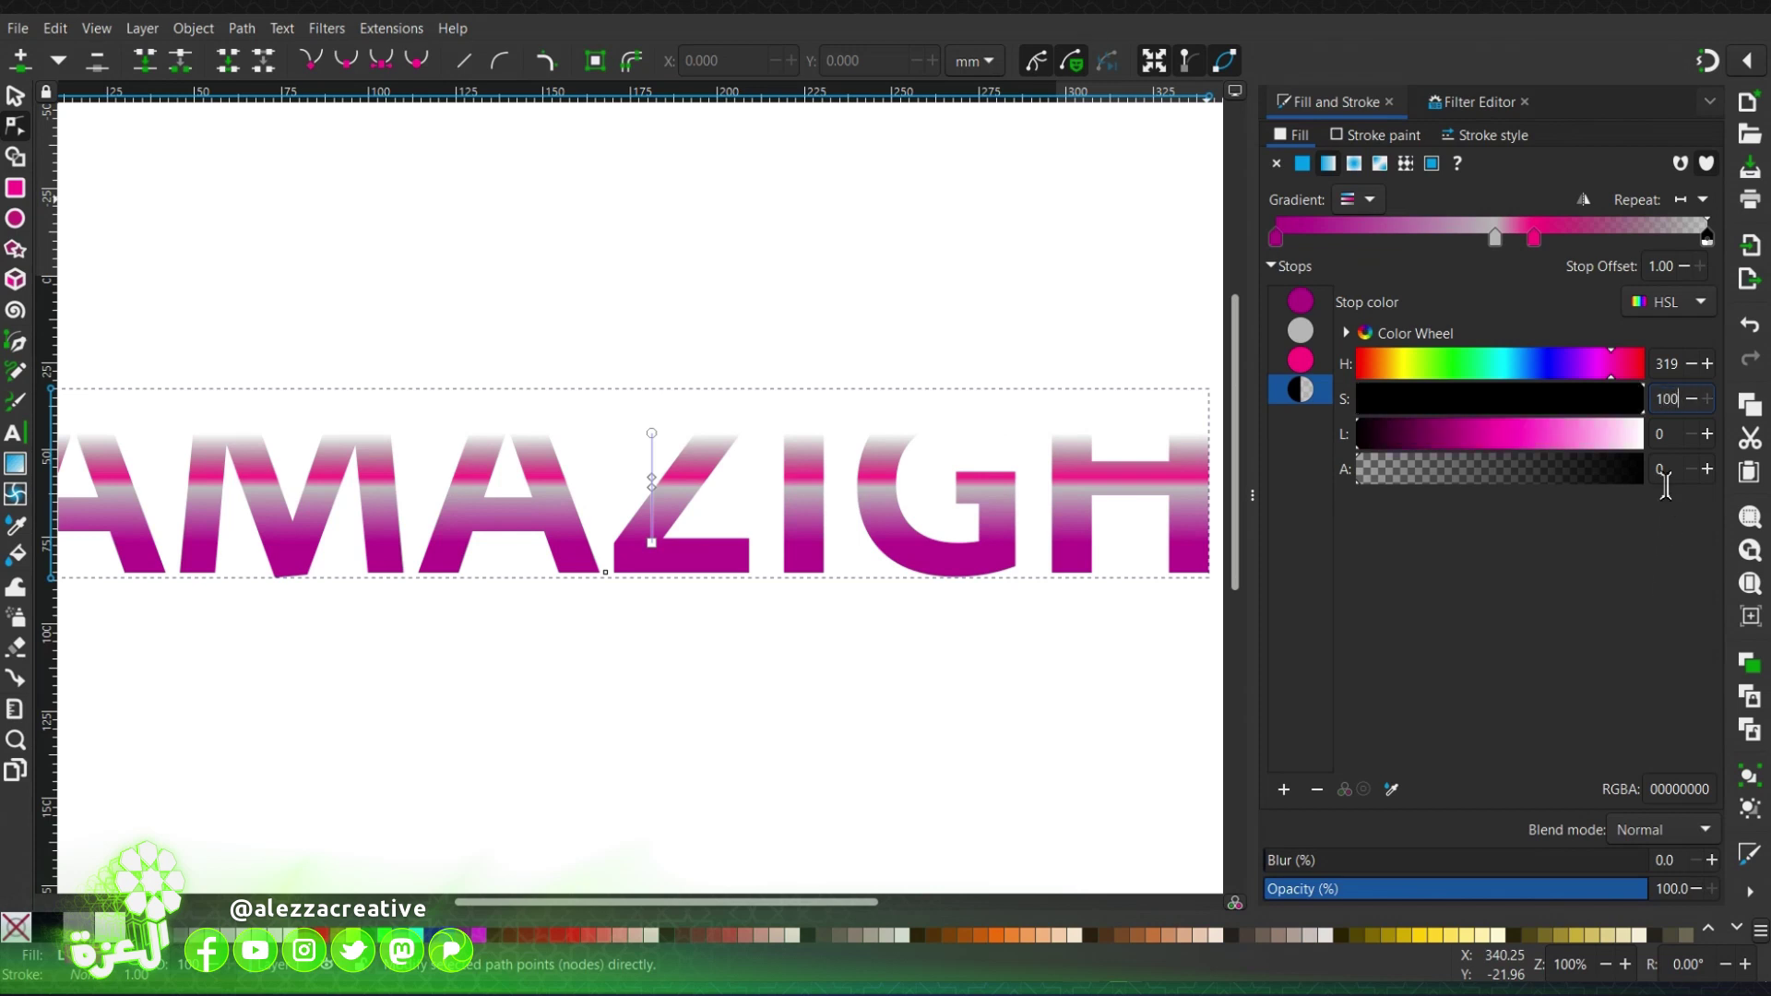
click(1666, 439)
key(Return)
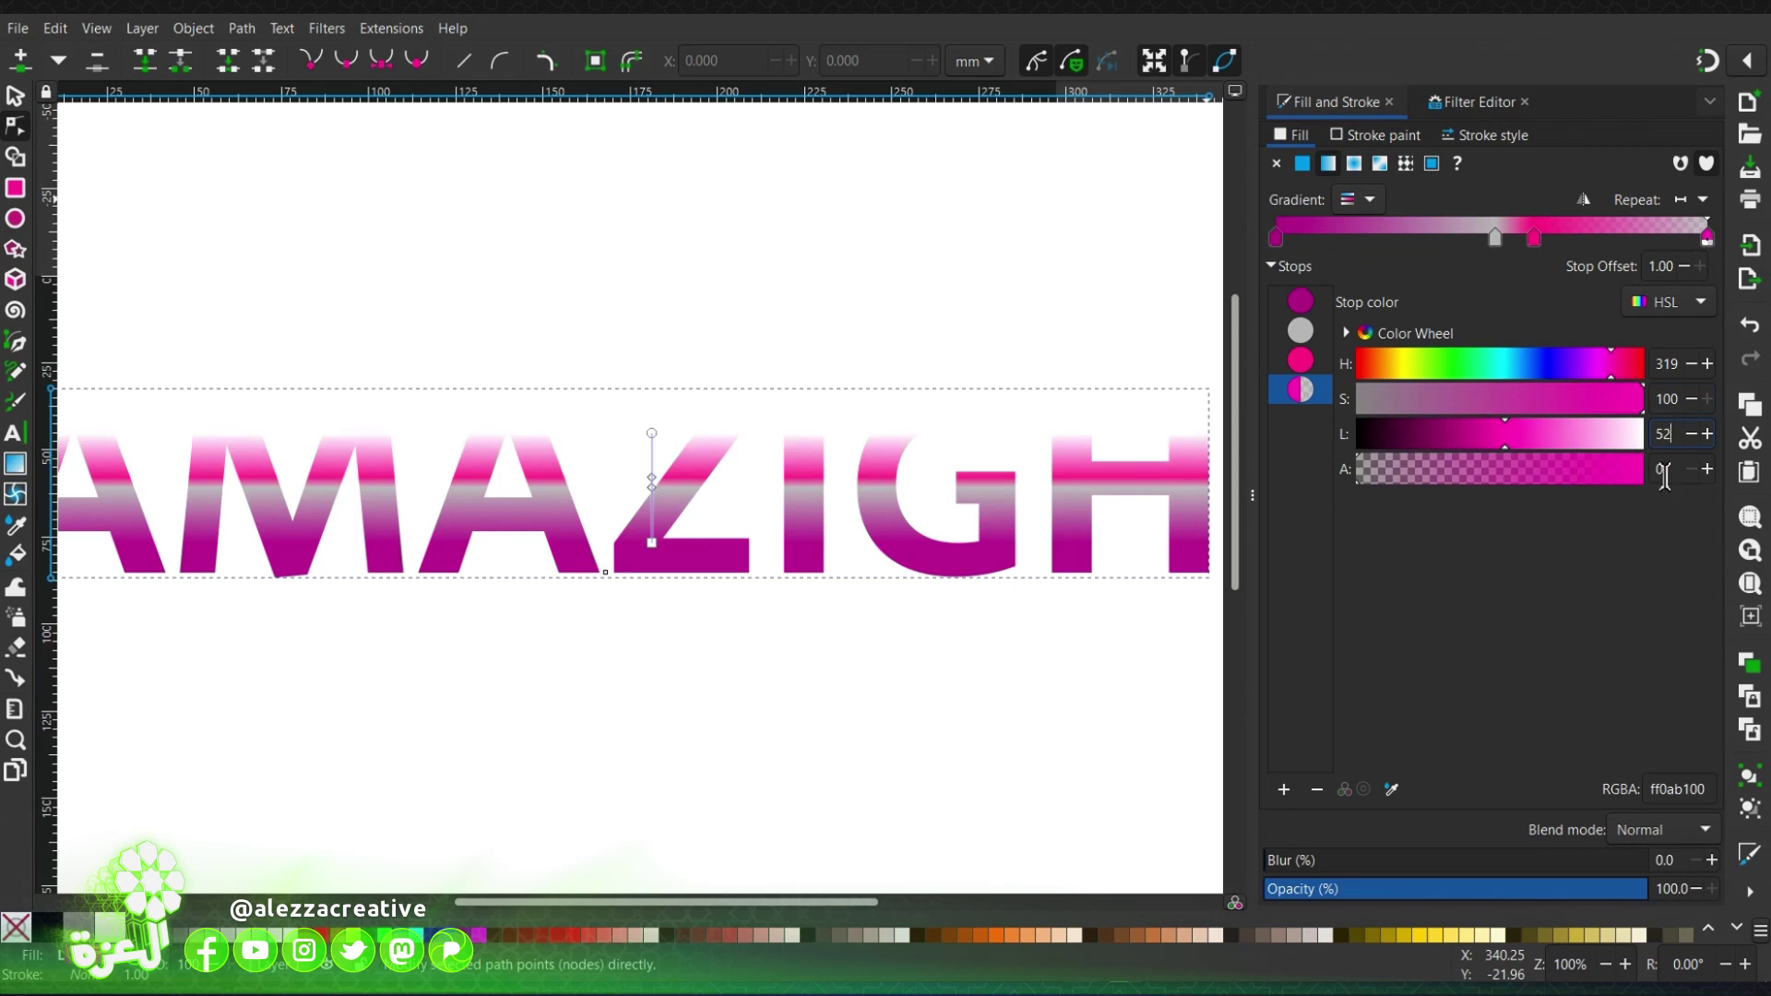
text(100)
key(Return)
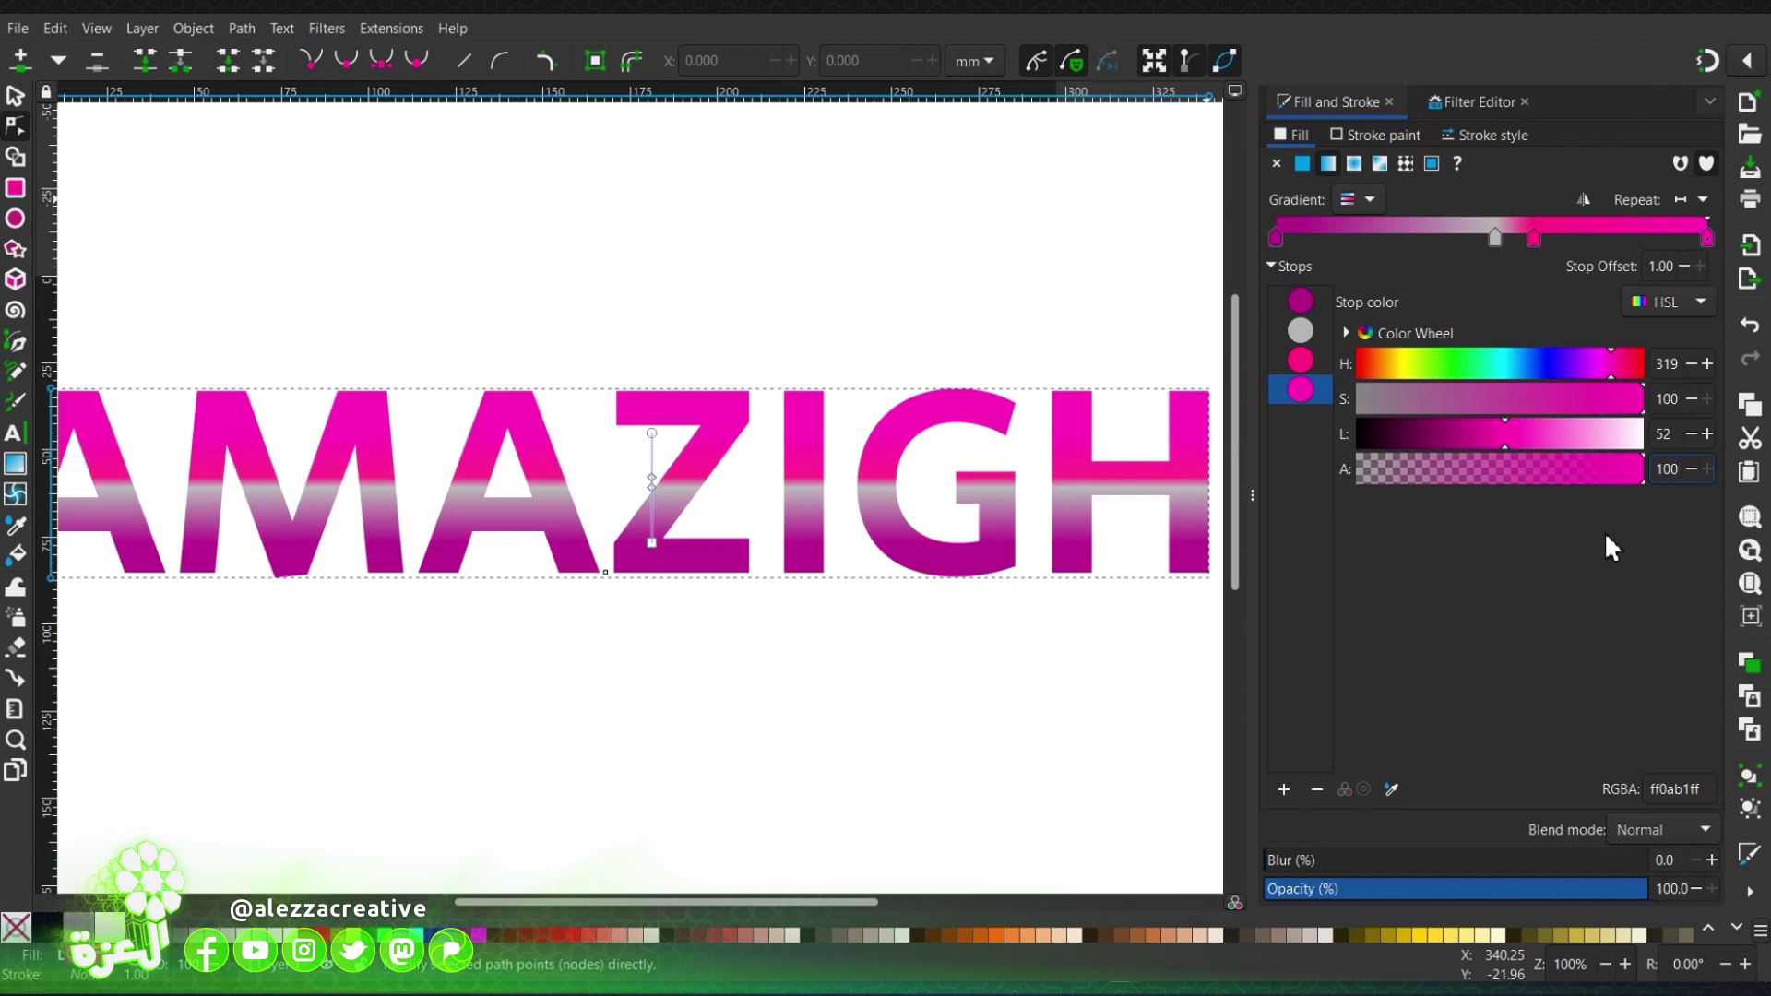
Give the text a flat cyan stroke with hue 183, saturation 100, lightness 50 and alpha 100.
click(1374, 134)
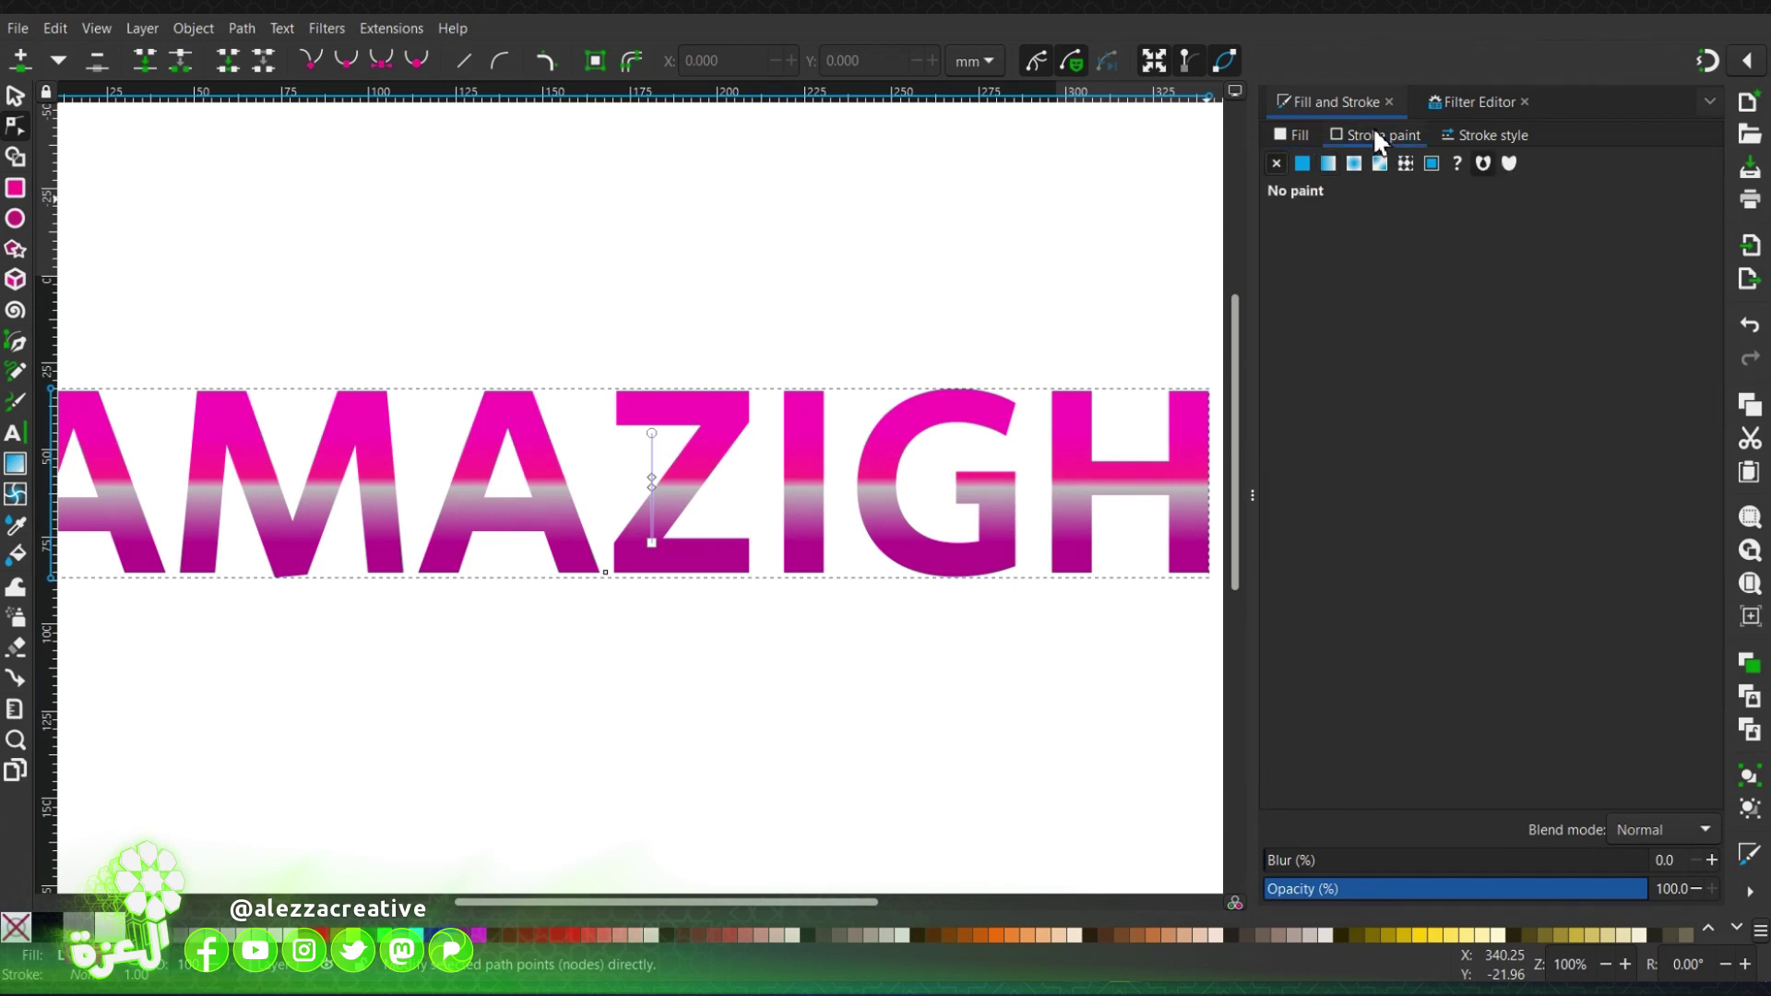
click(1303, 163)
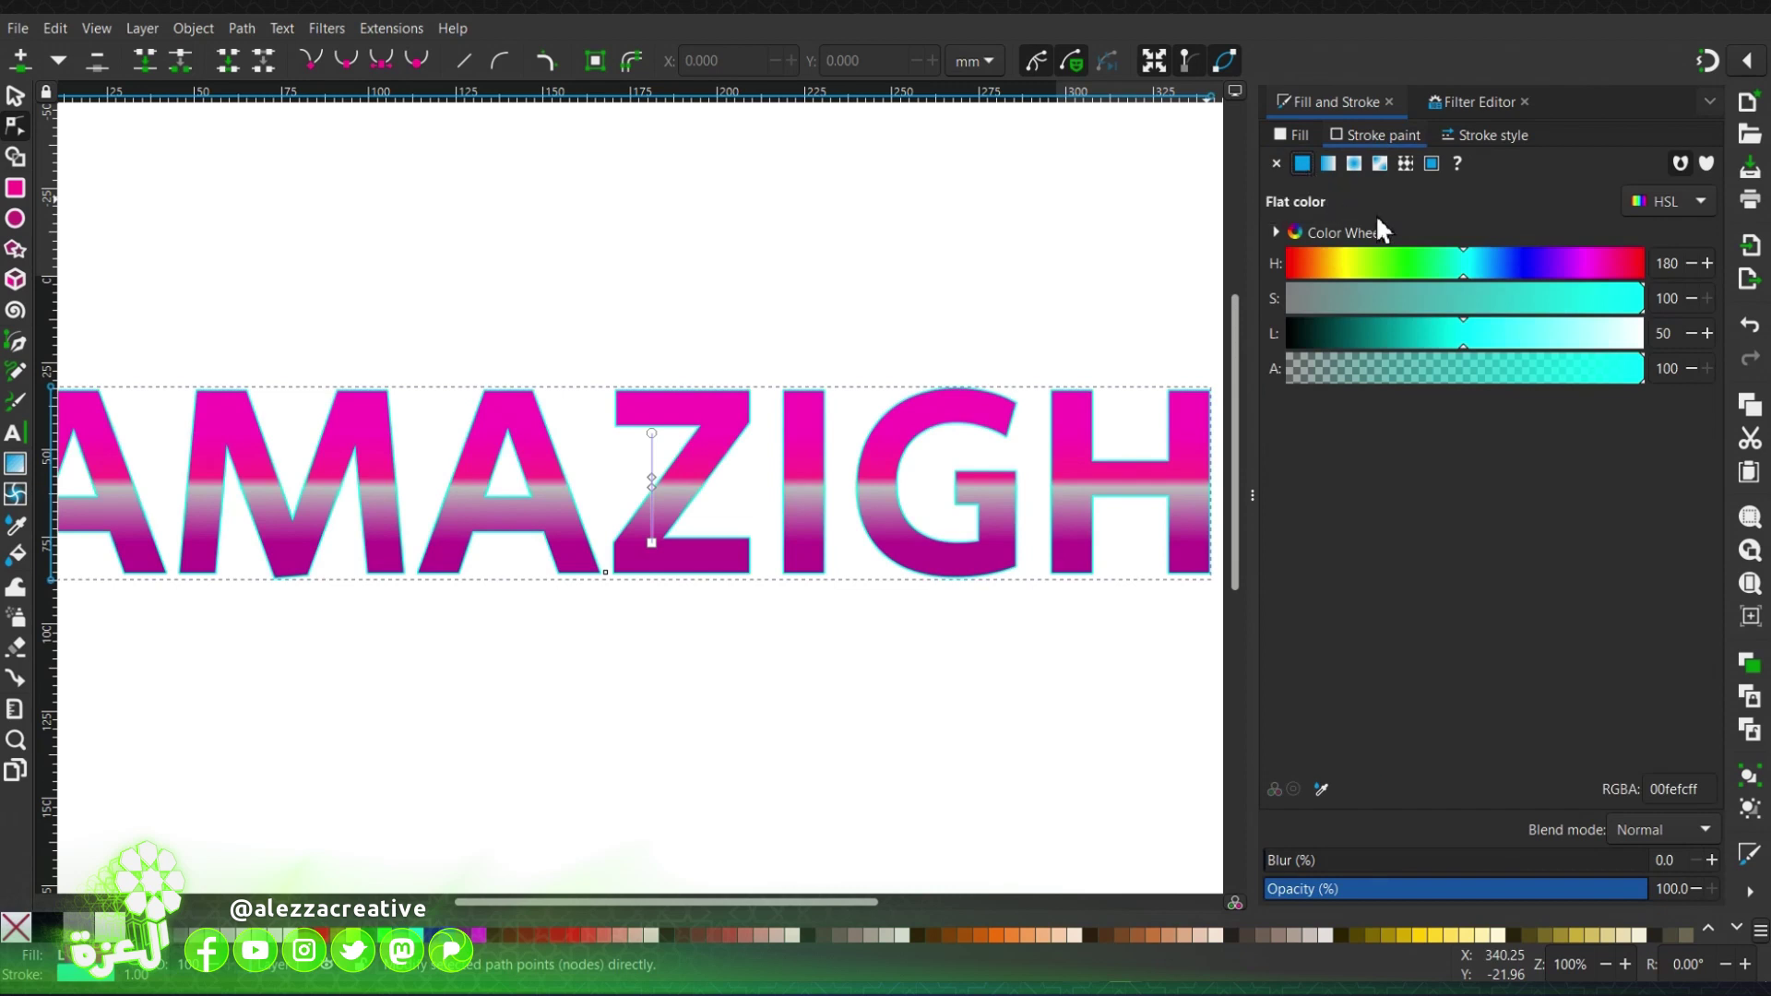
double_click(1665, 263)
text(183)
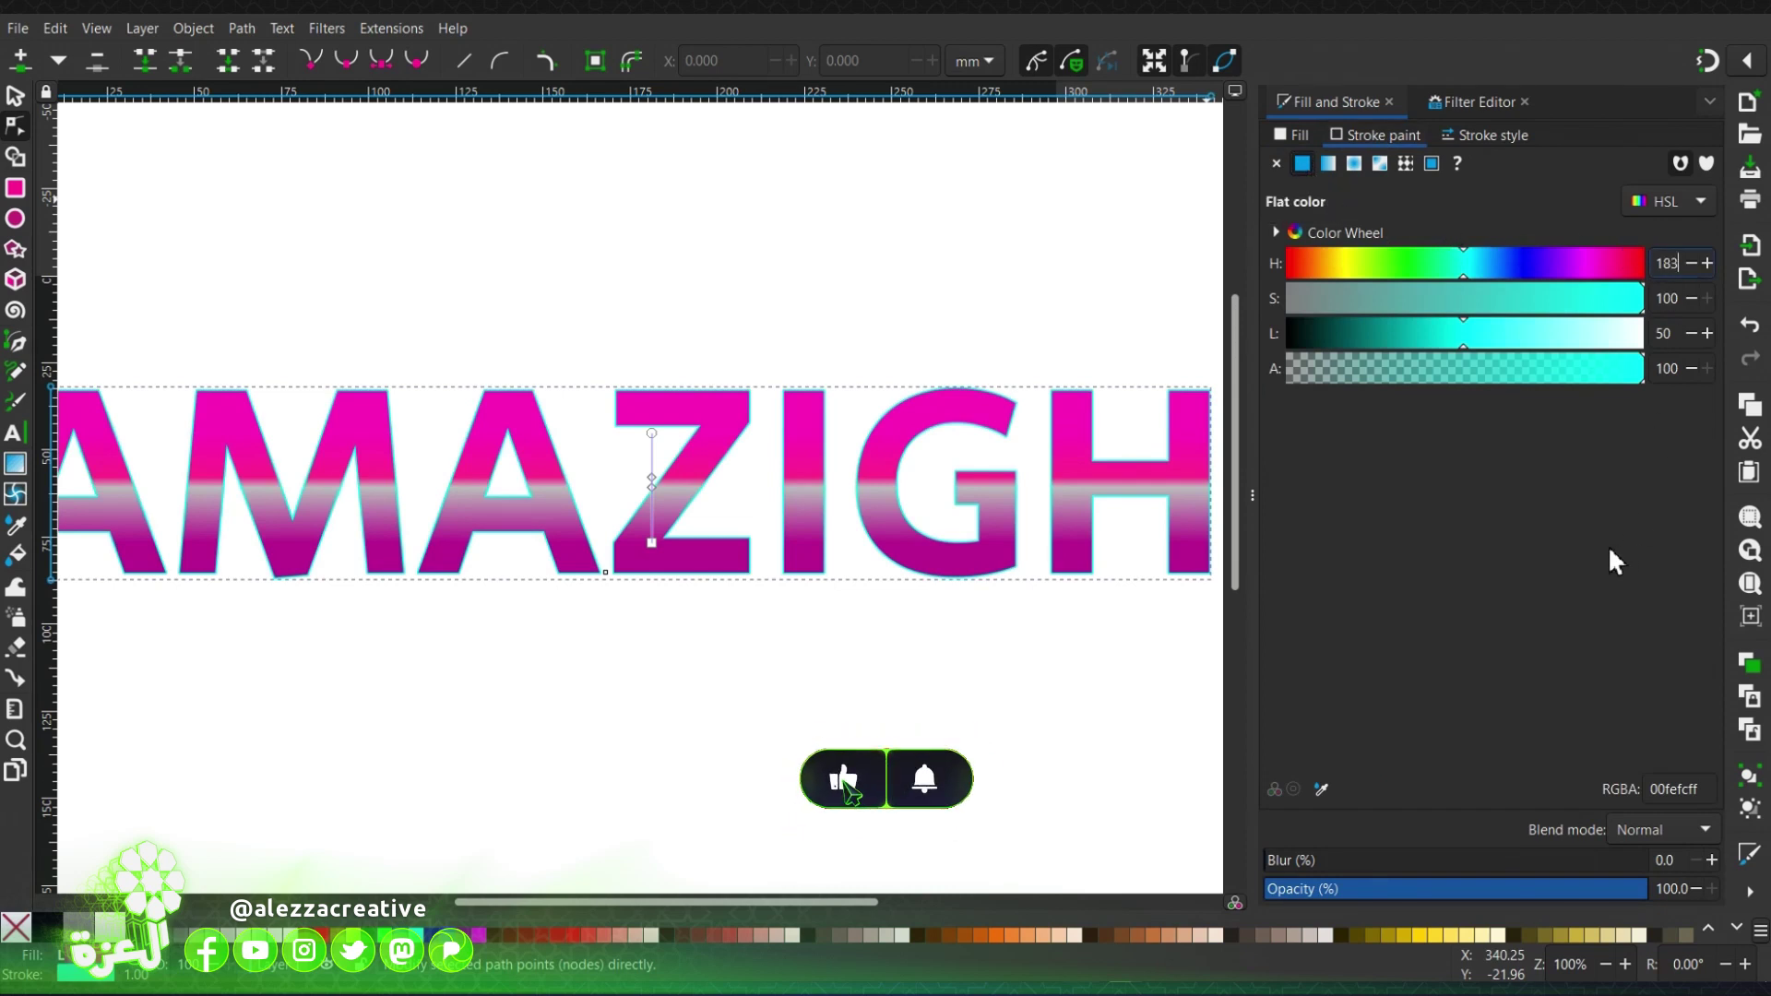
key(Tab)
double_click(1665, 333)
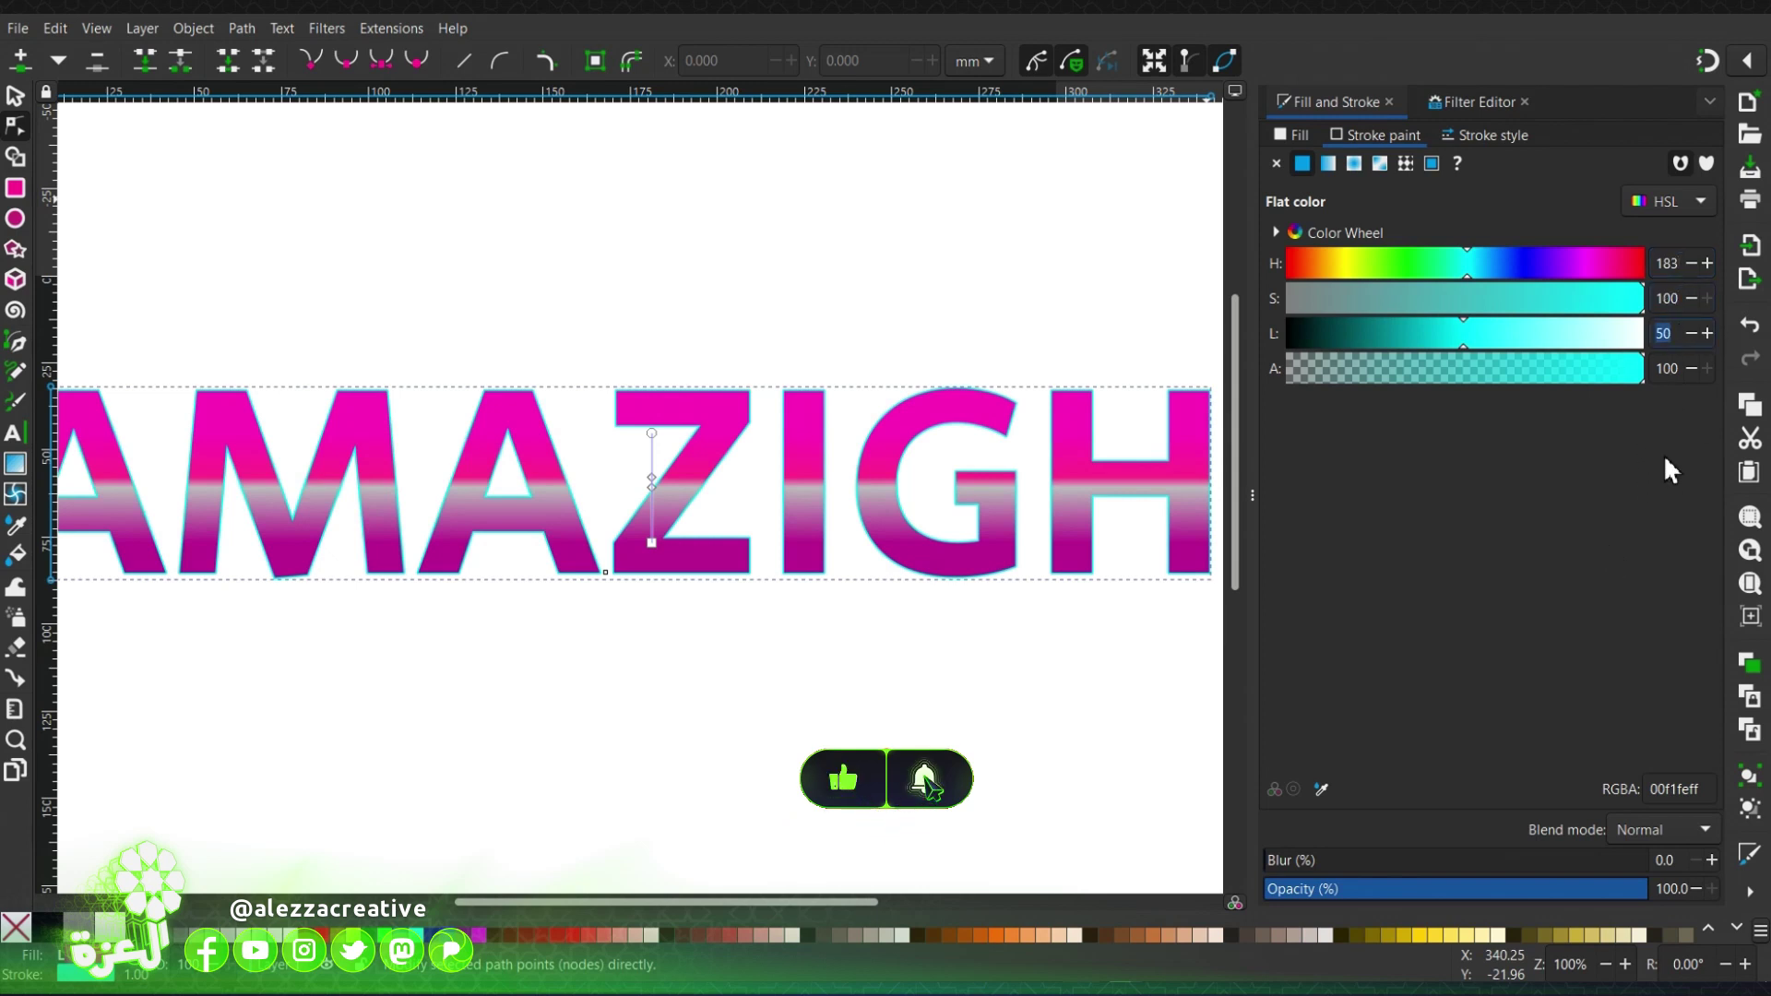
double_click(1668, 368)
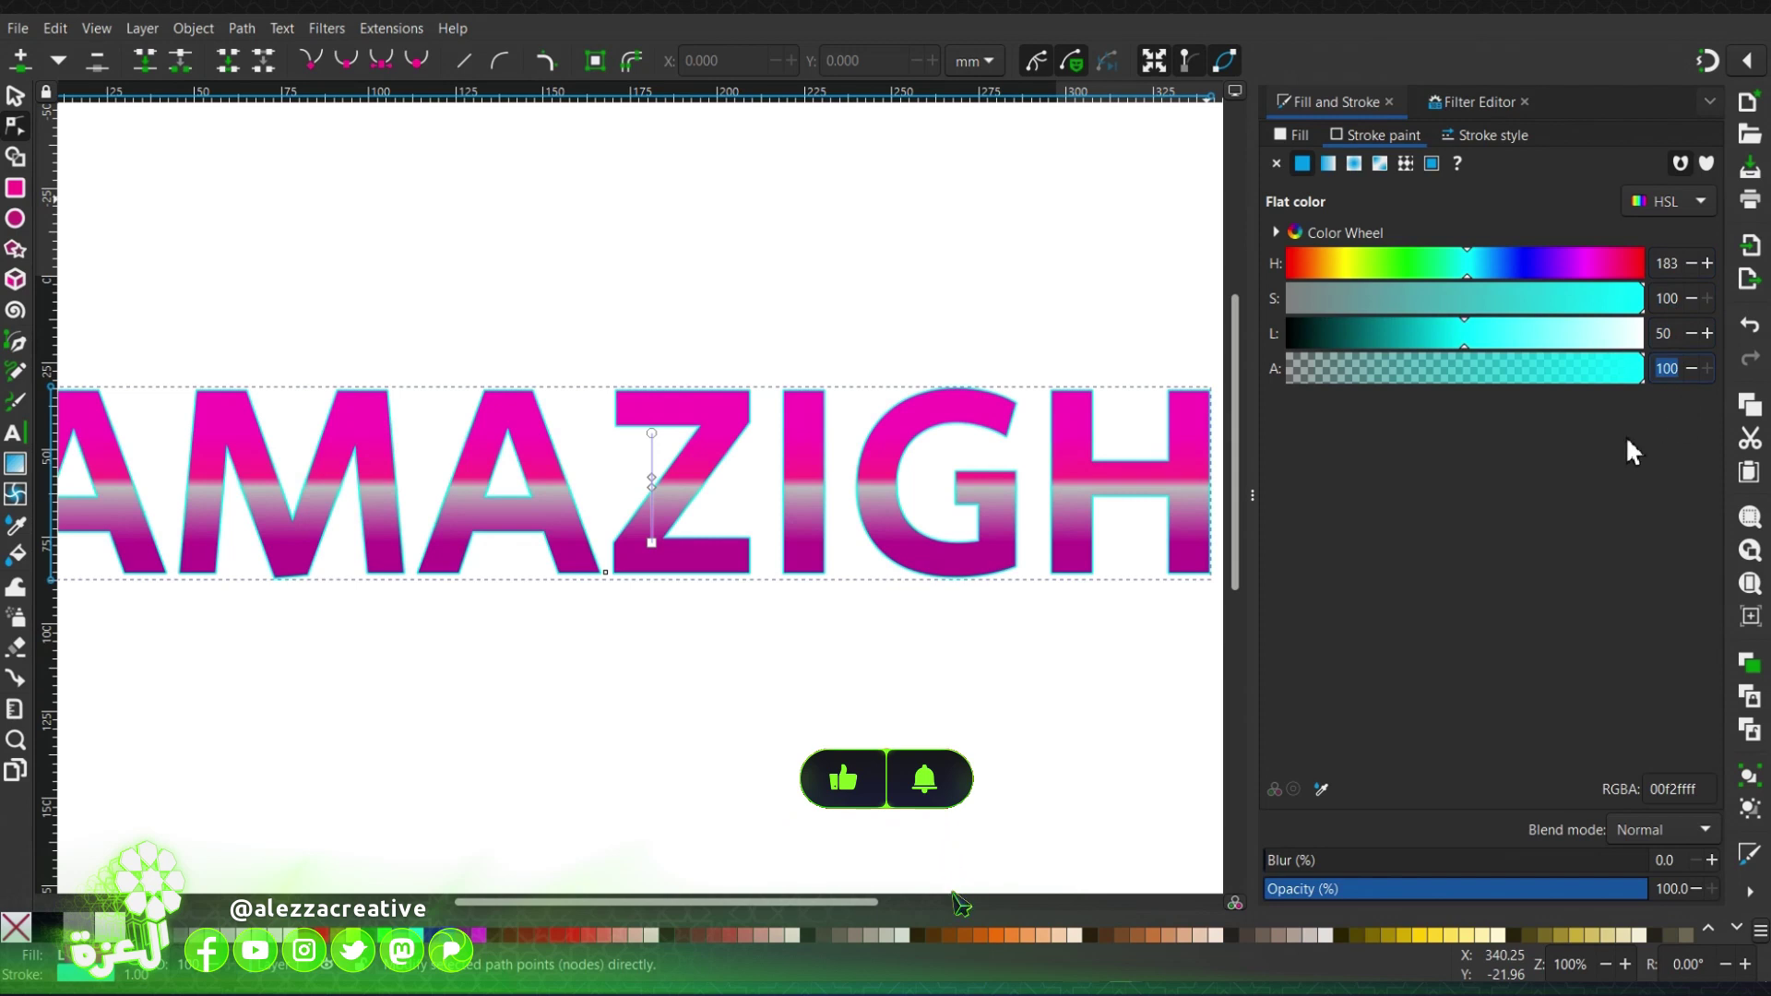
Set the text's stroke width to 1.79 mm and choose the 2 1 0.5 1 dash pattern.
click(1486, 138)
double_click(1360, 170)
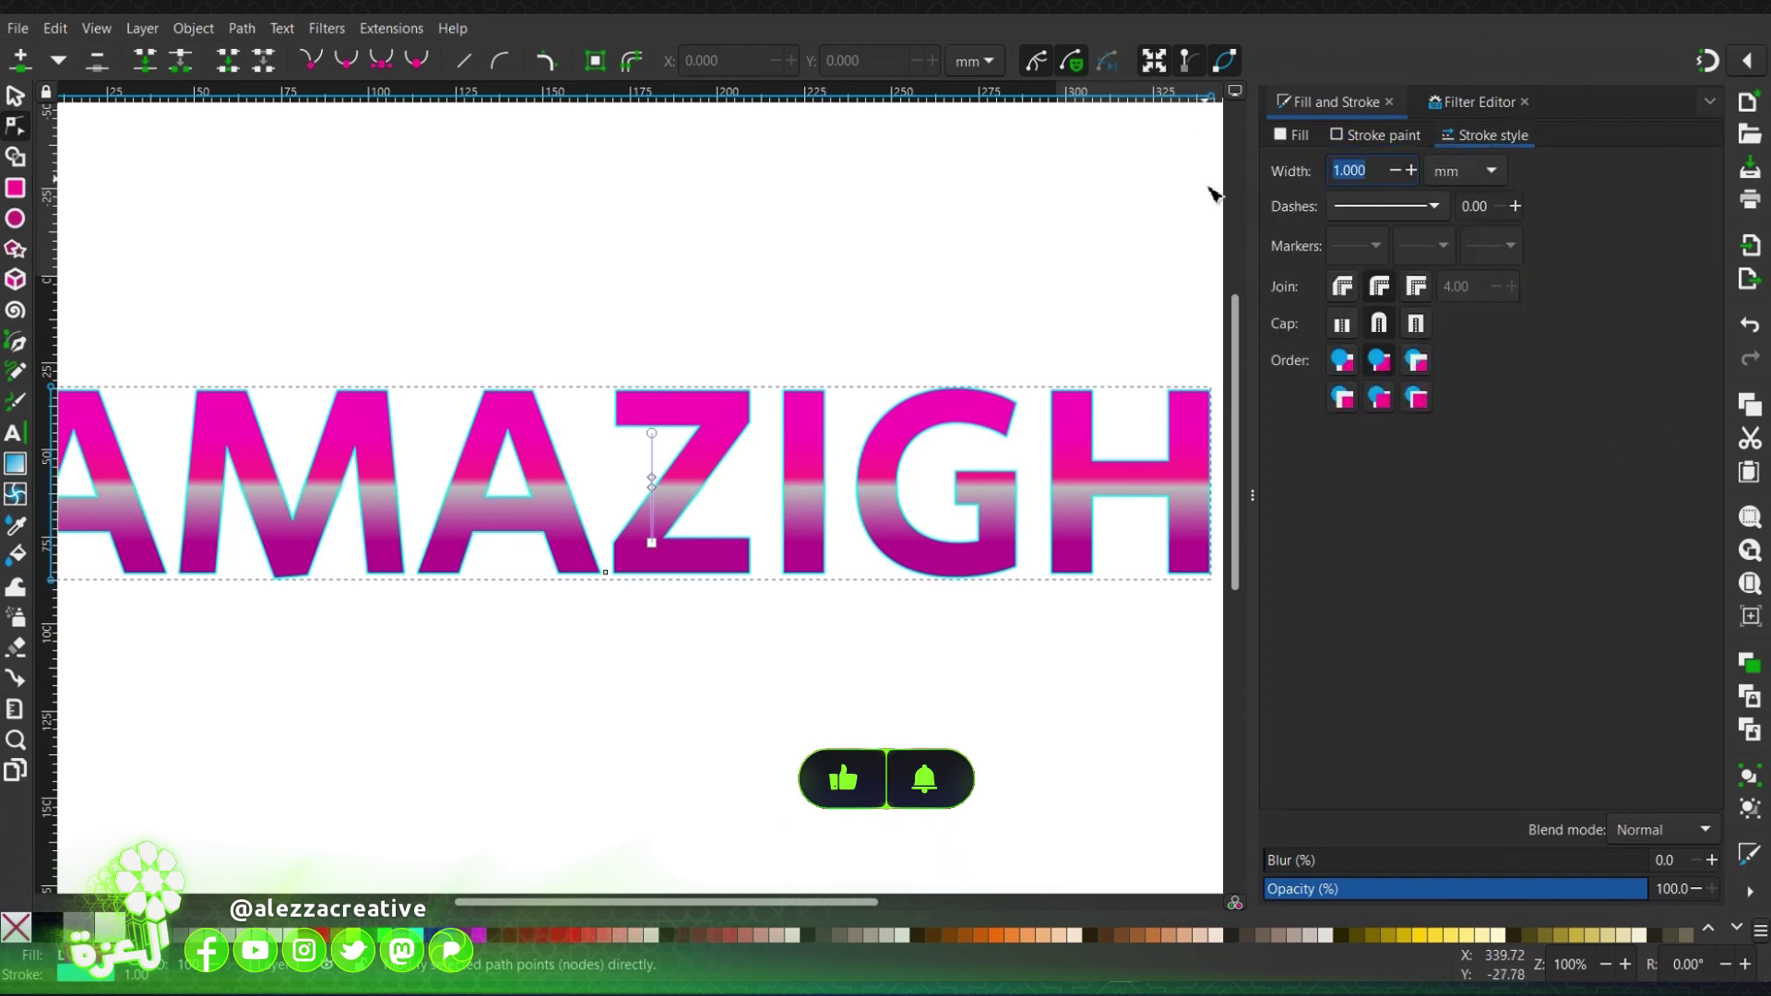
text(1.)
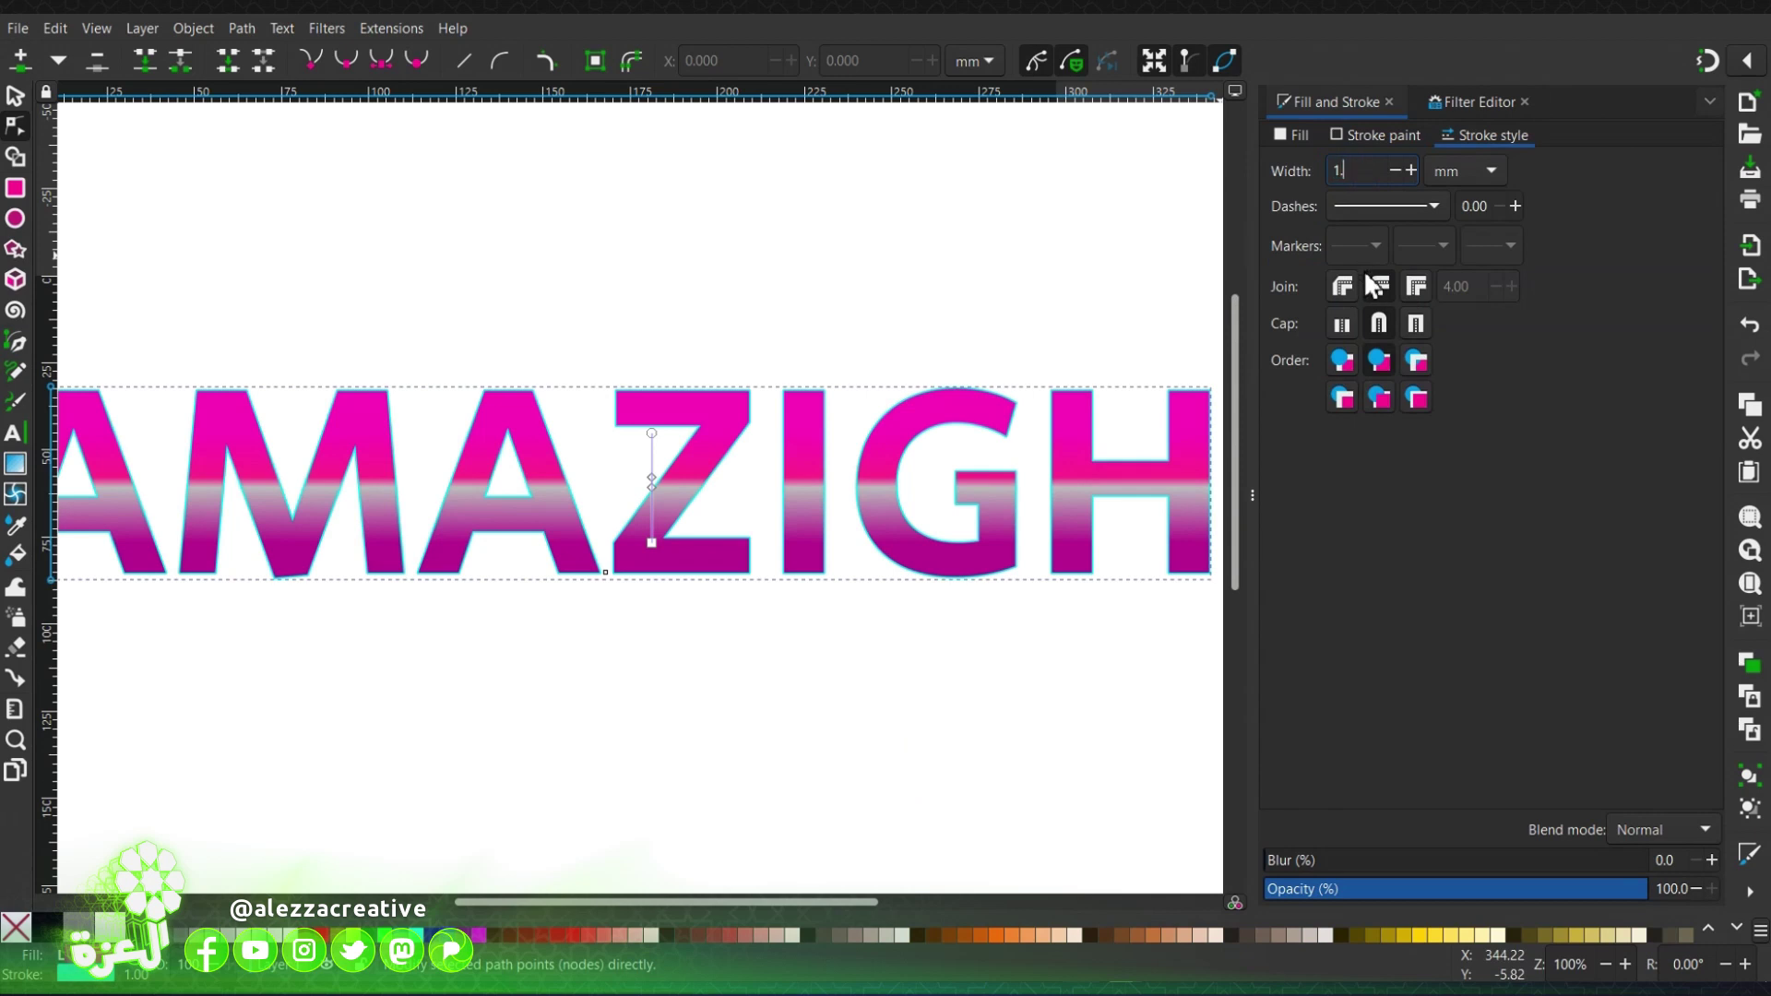
text(79)
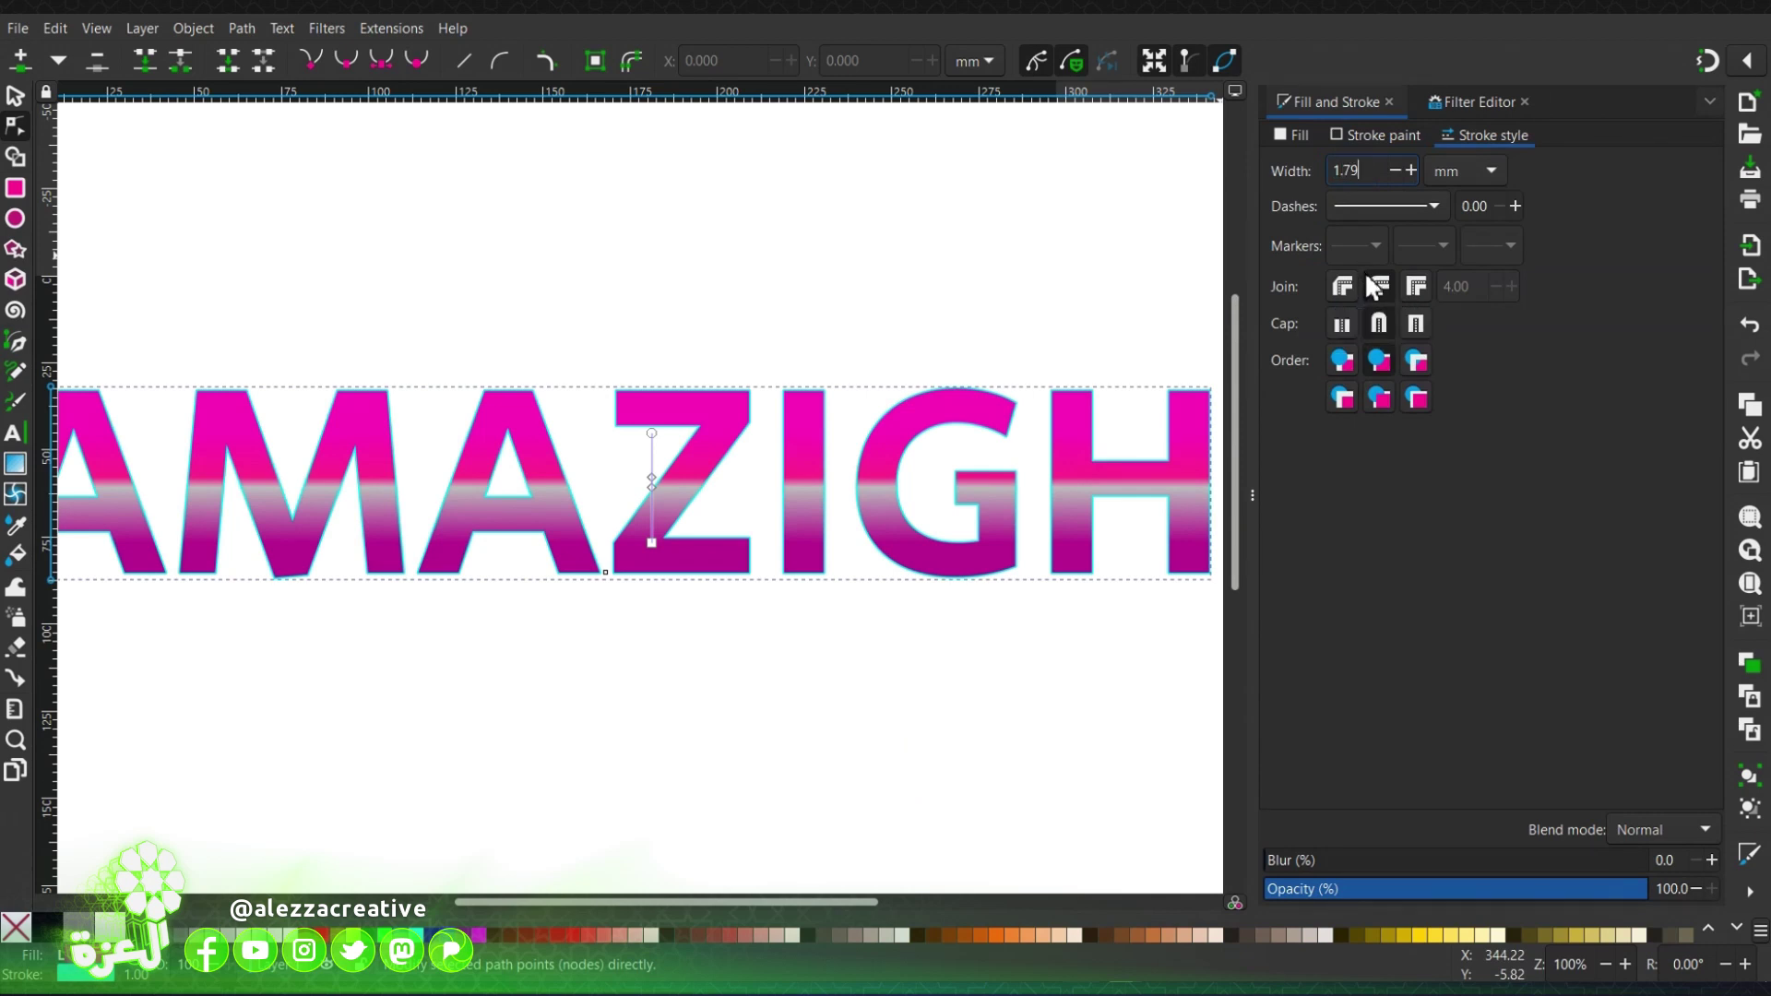
key(Return)
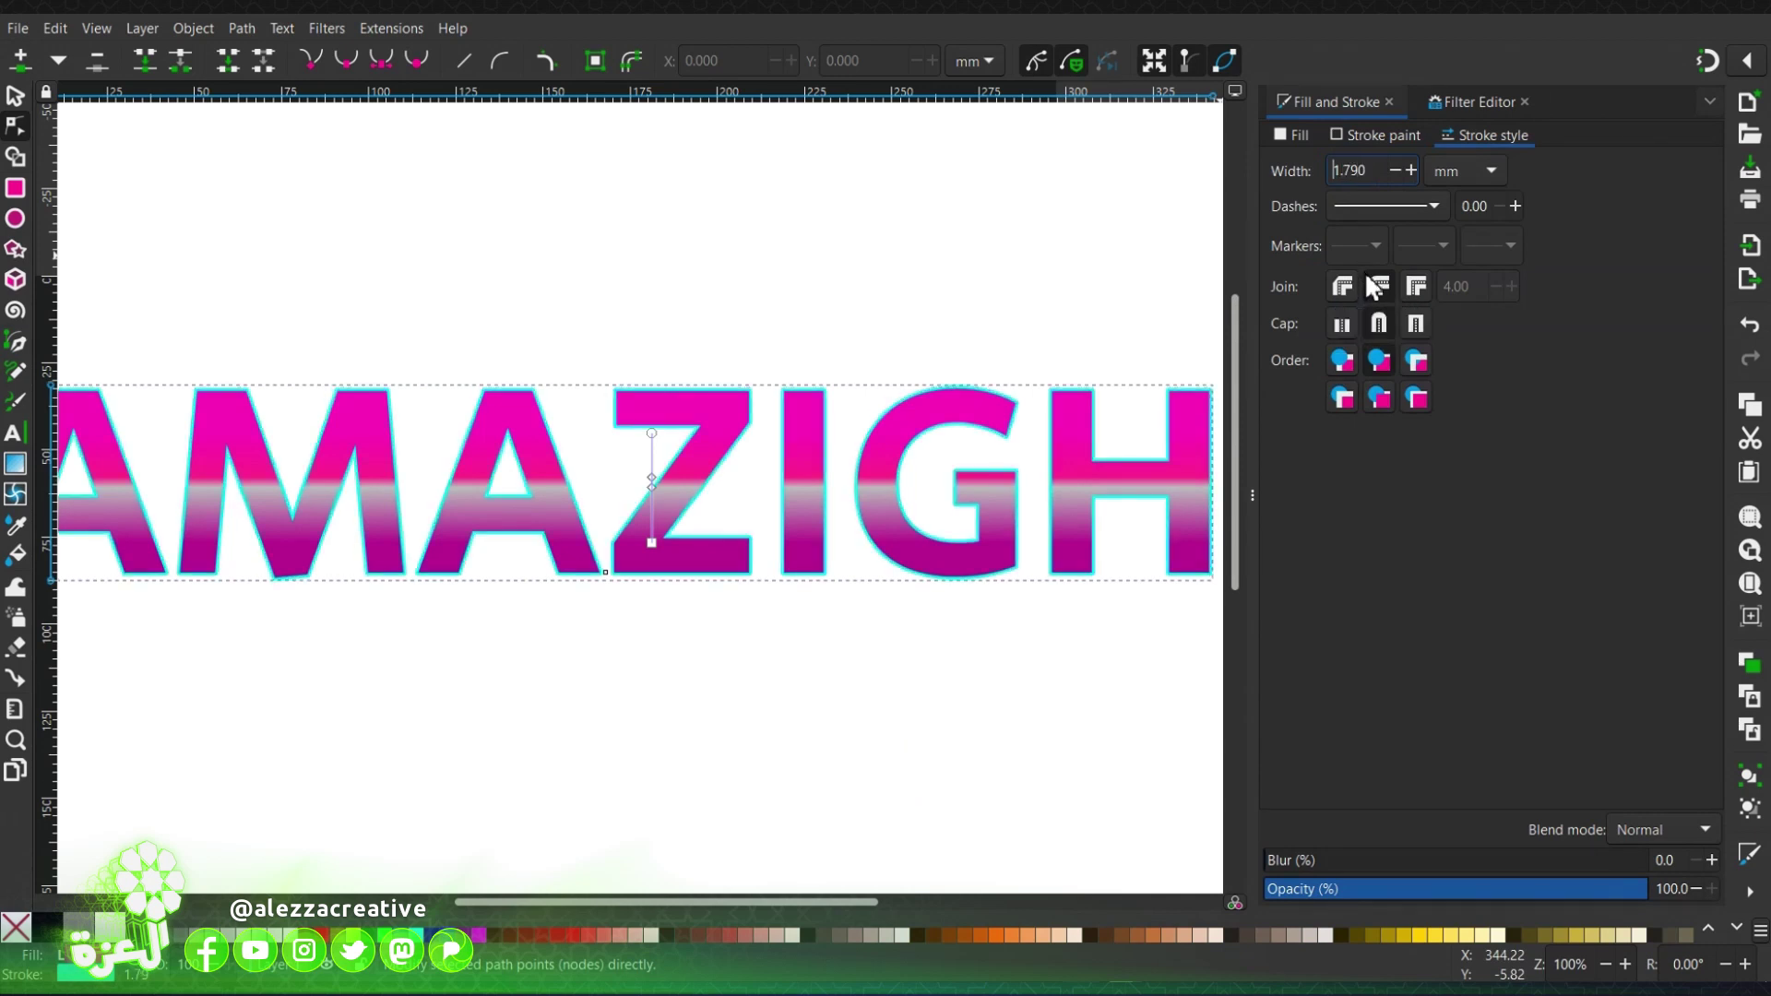
click(1402, 205)
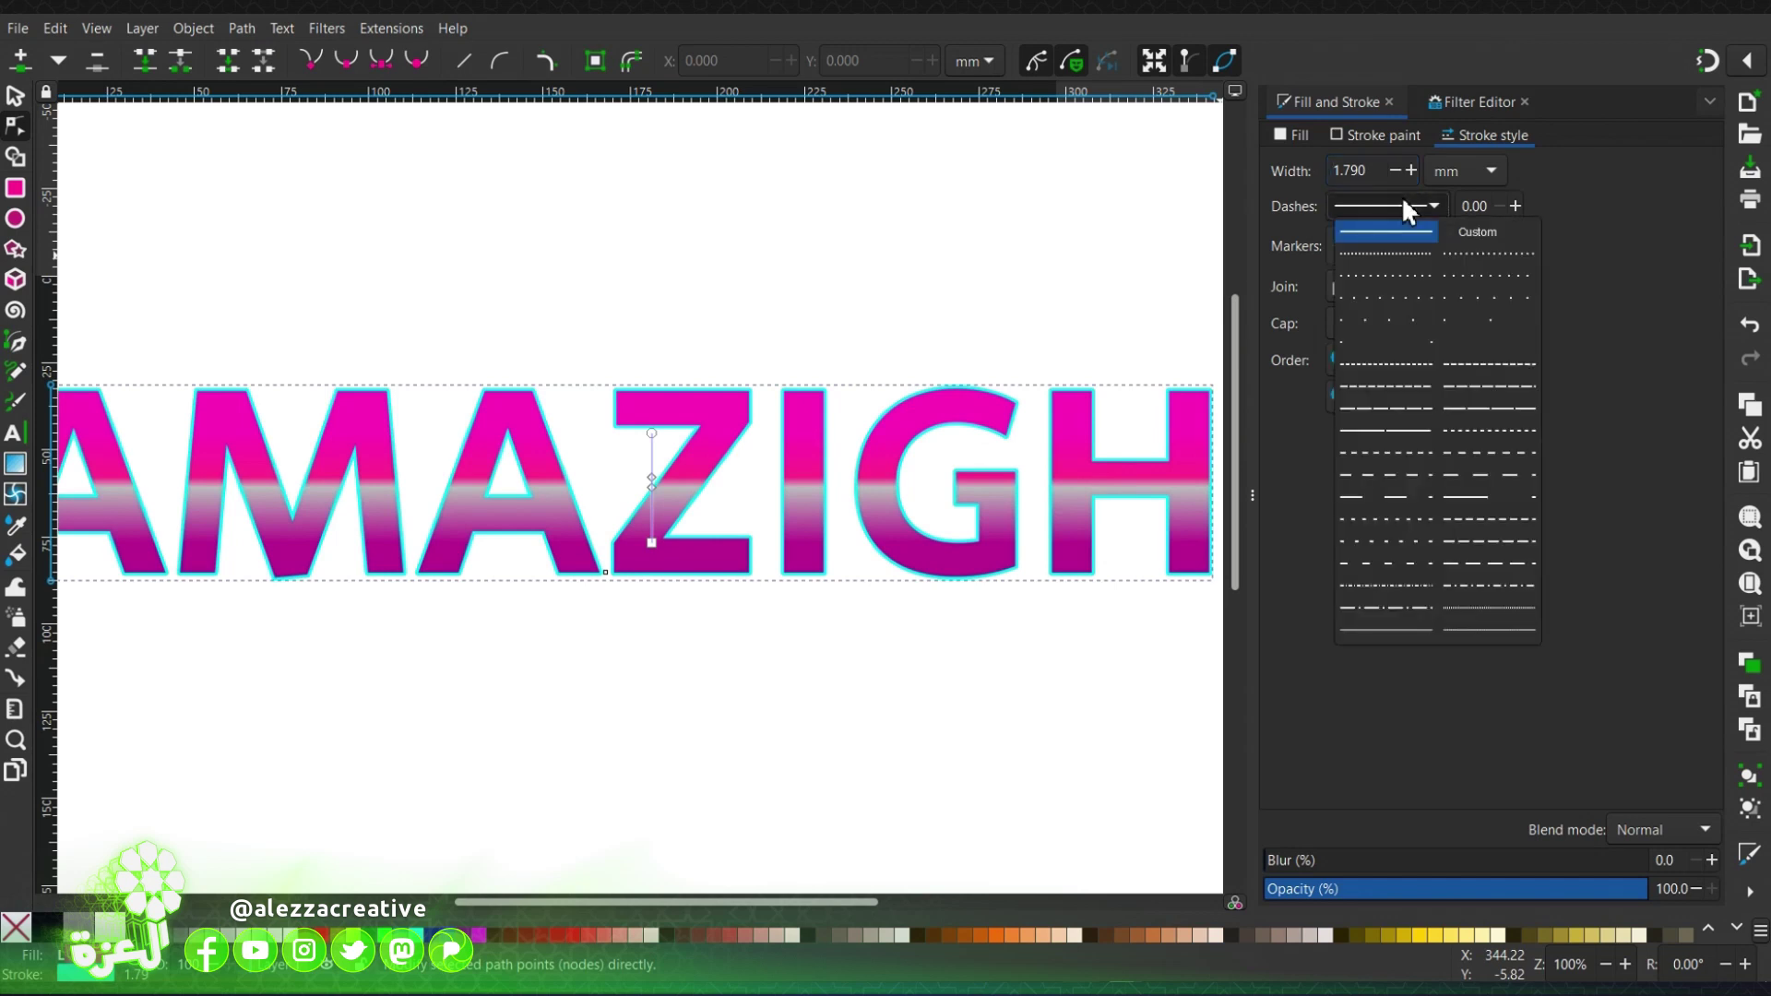
click(1368, 586)
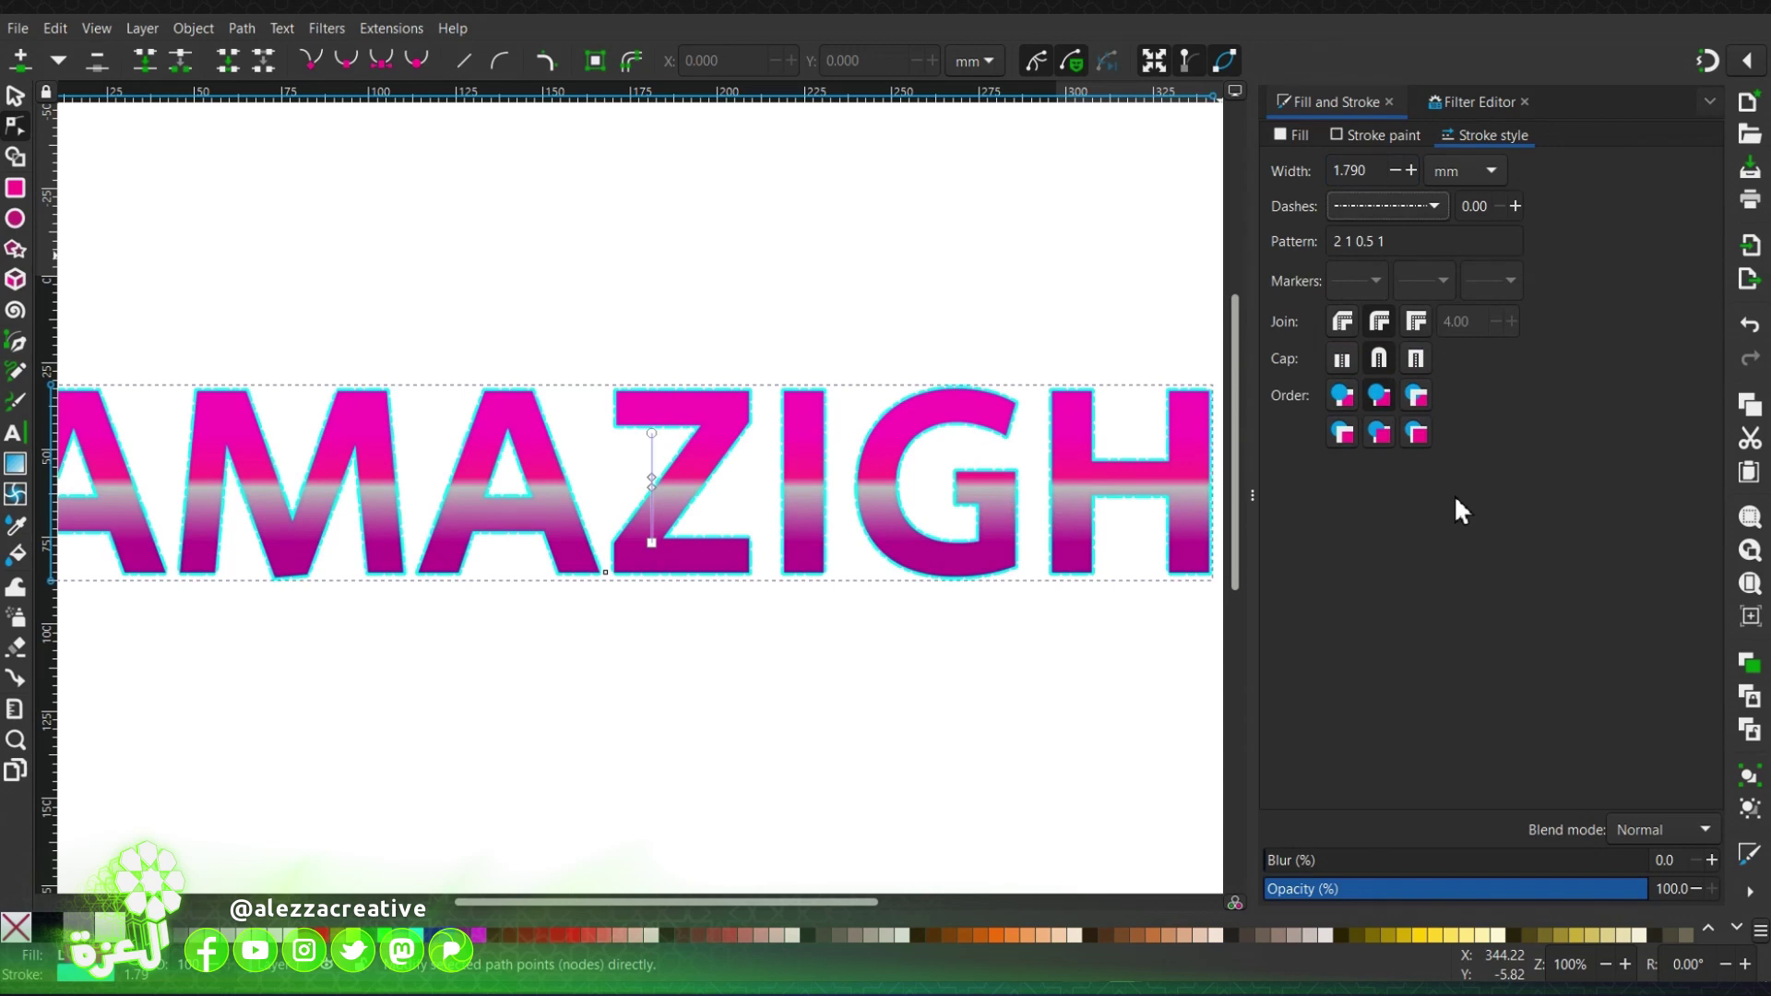
Create a new empty filter in the Filter Editor and apply it to the AMAZIGH text.
click(1472, 104)
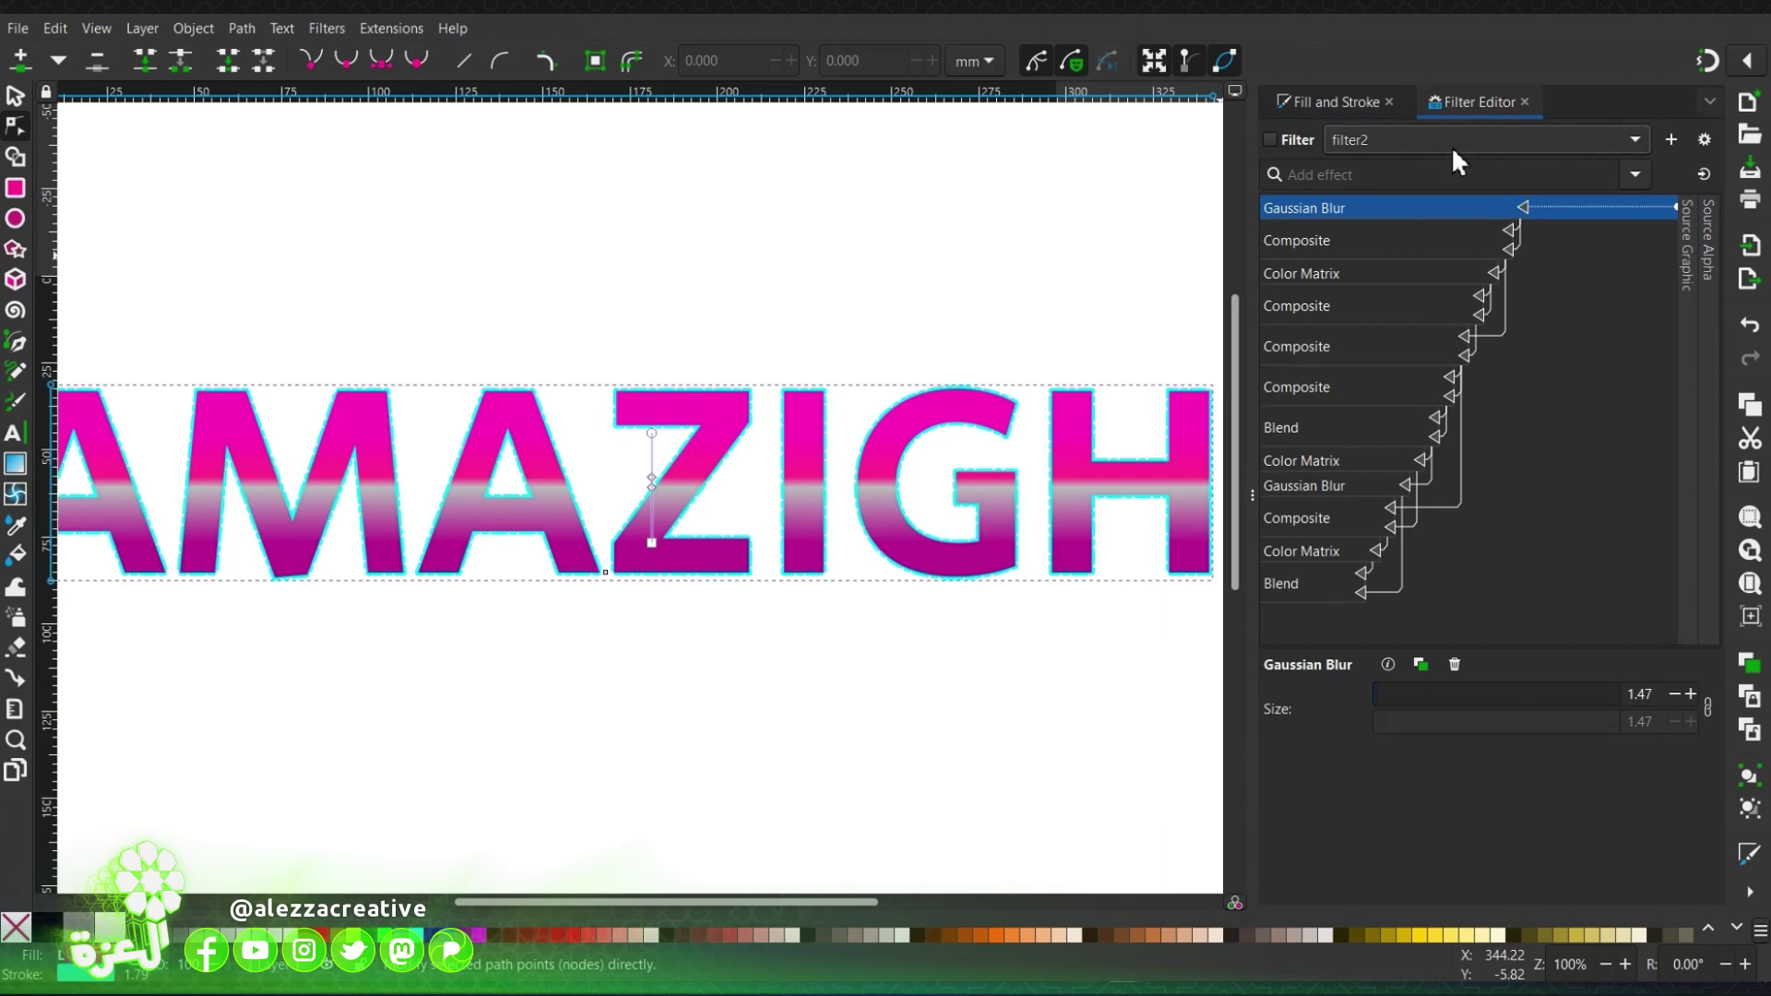
click(319, 20)
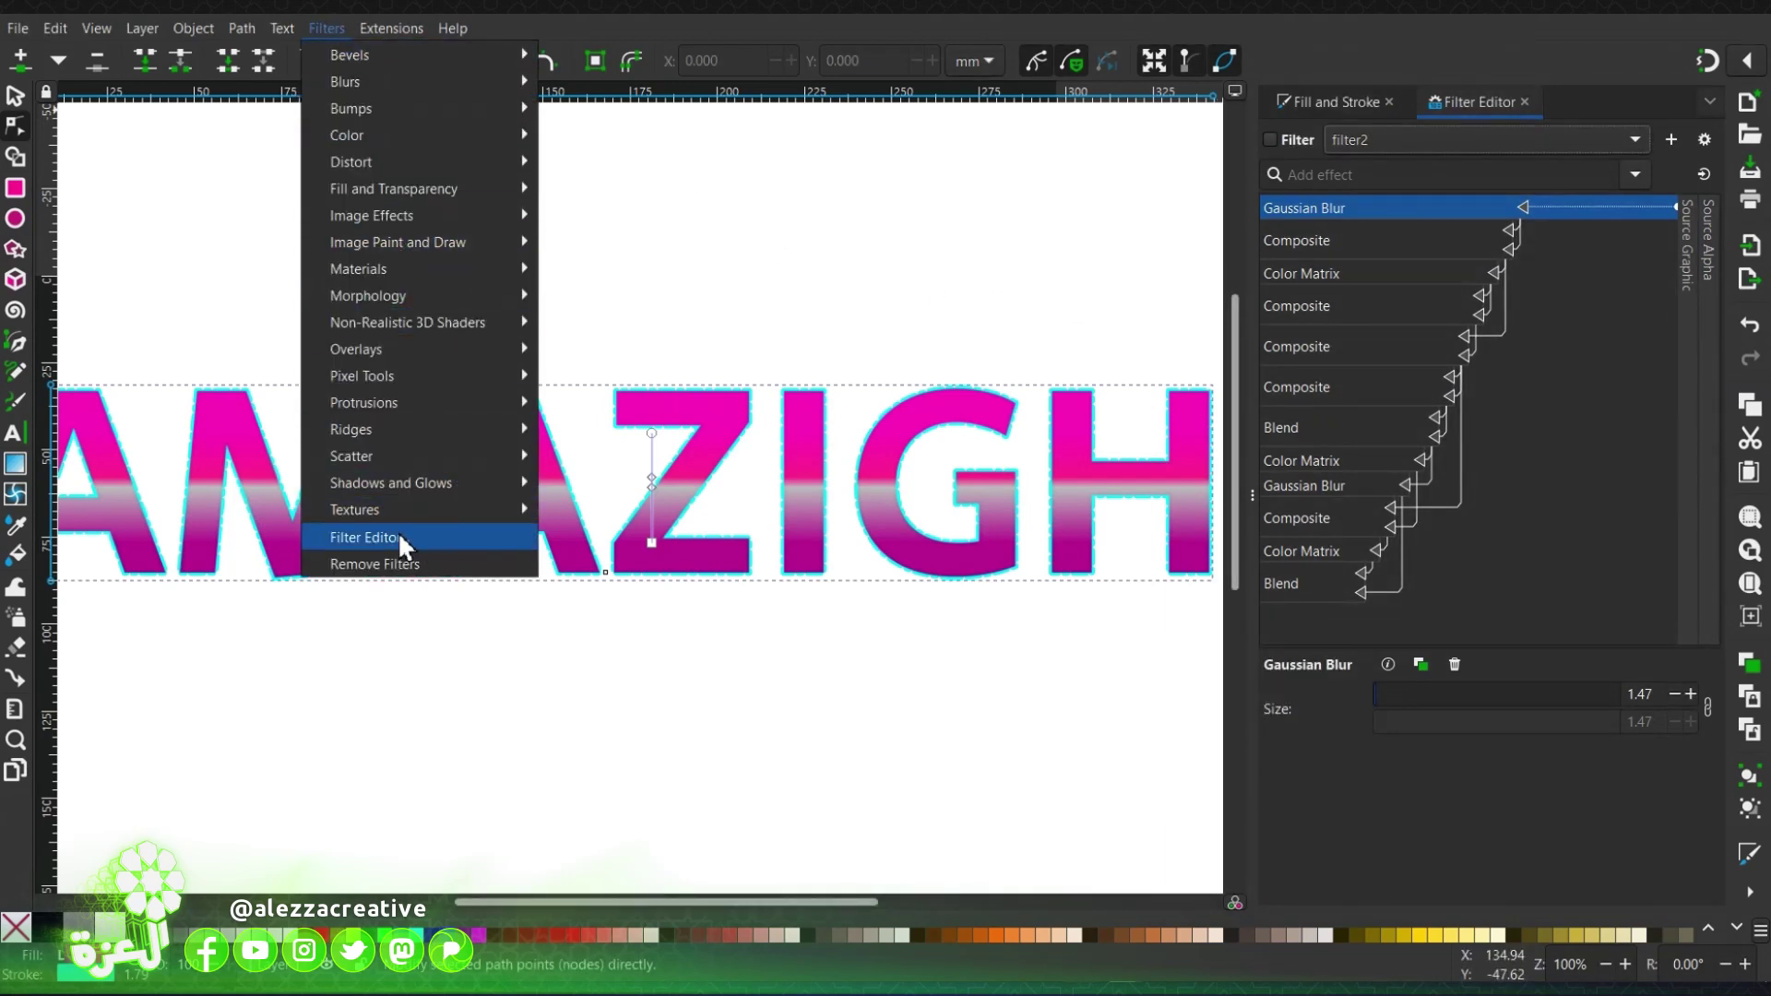
click(1344, 778)
click(1669, 139)
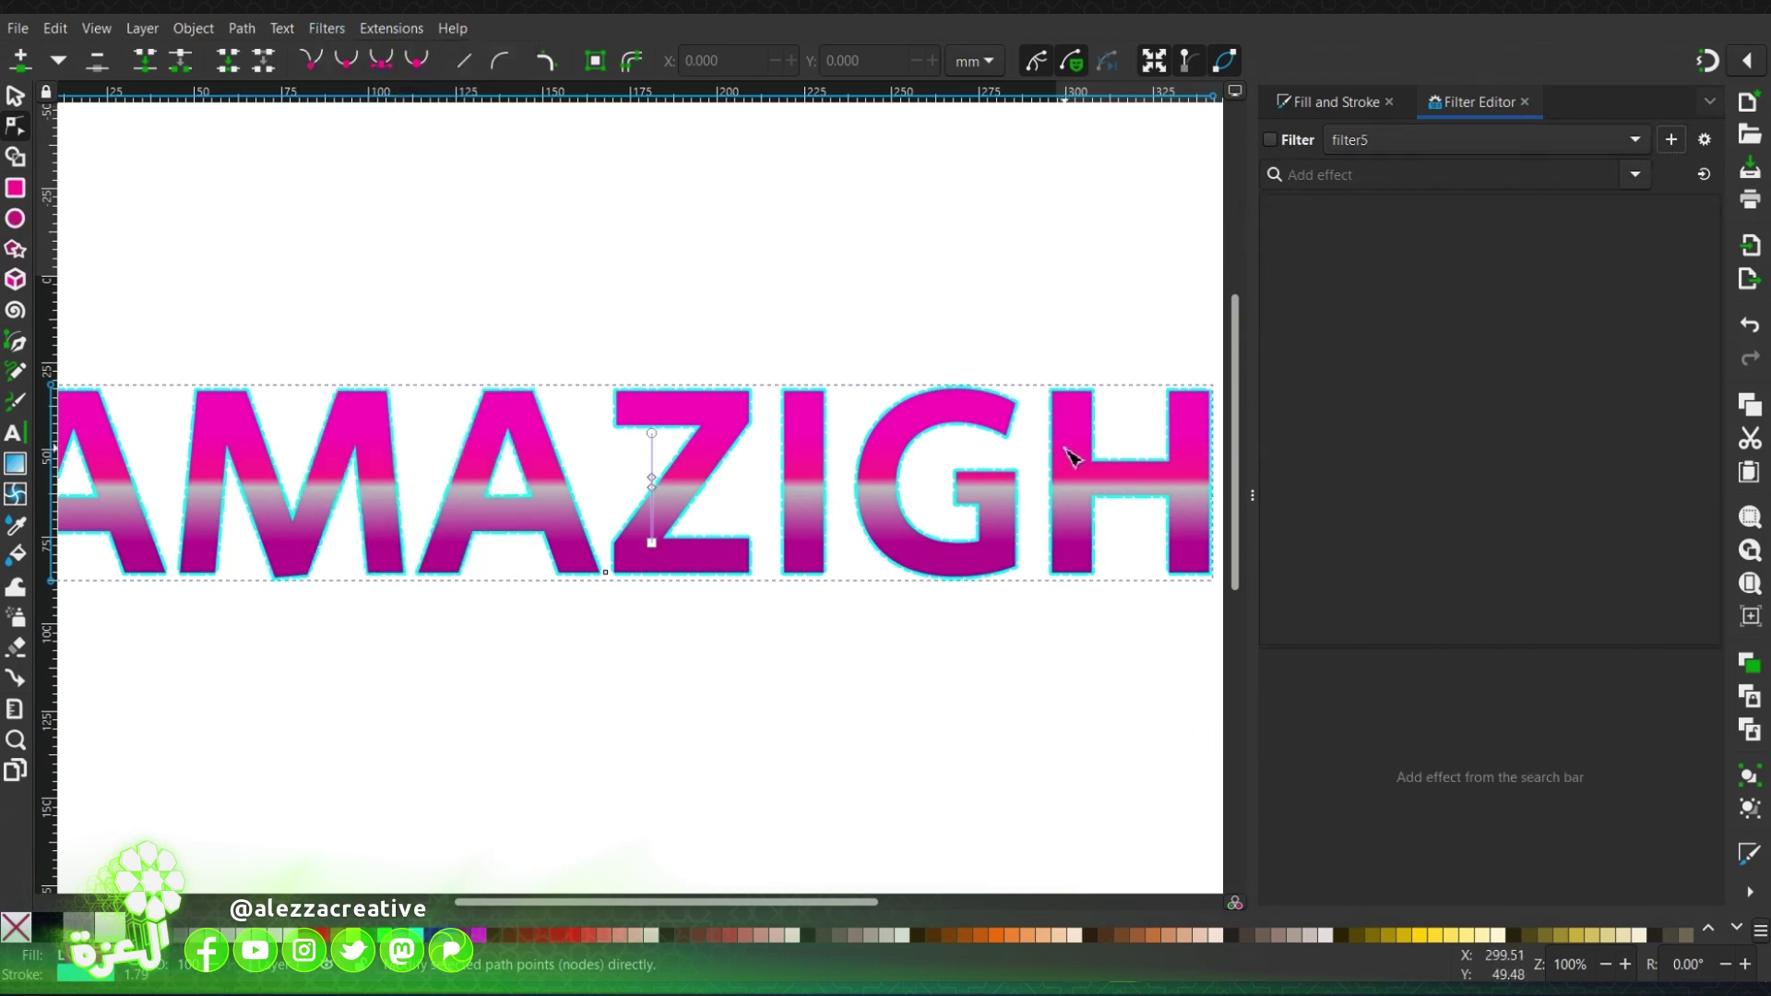
click(1274, 140)
click(1275, 140)
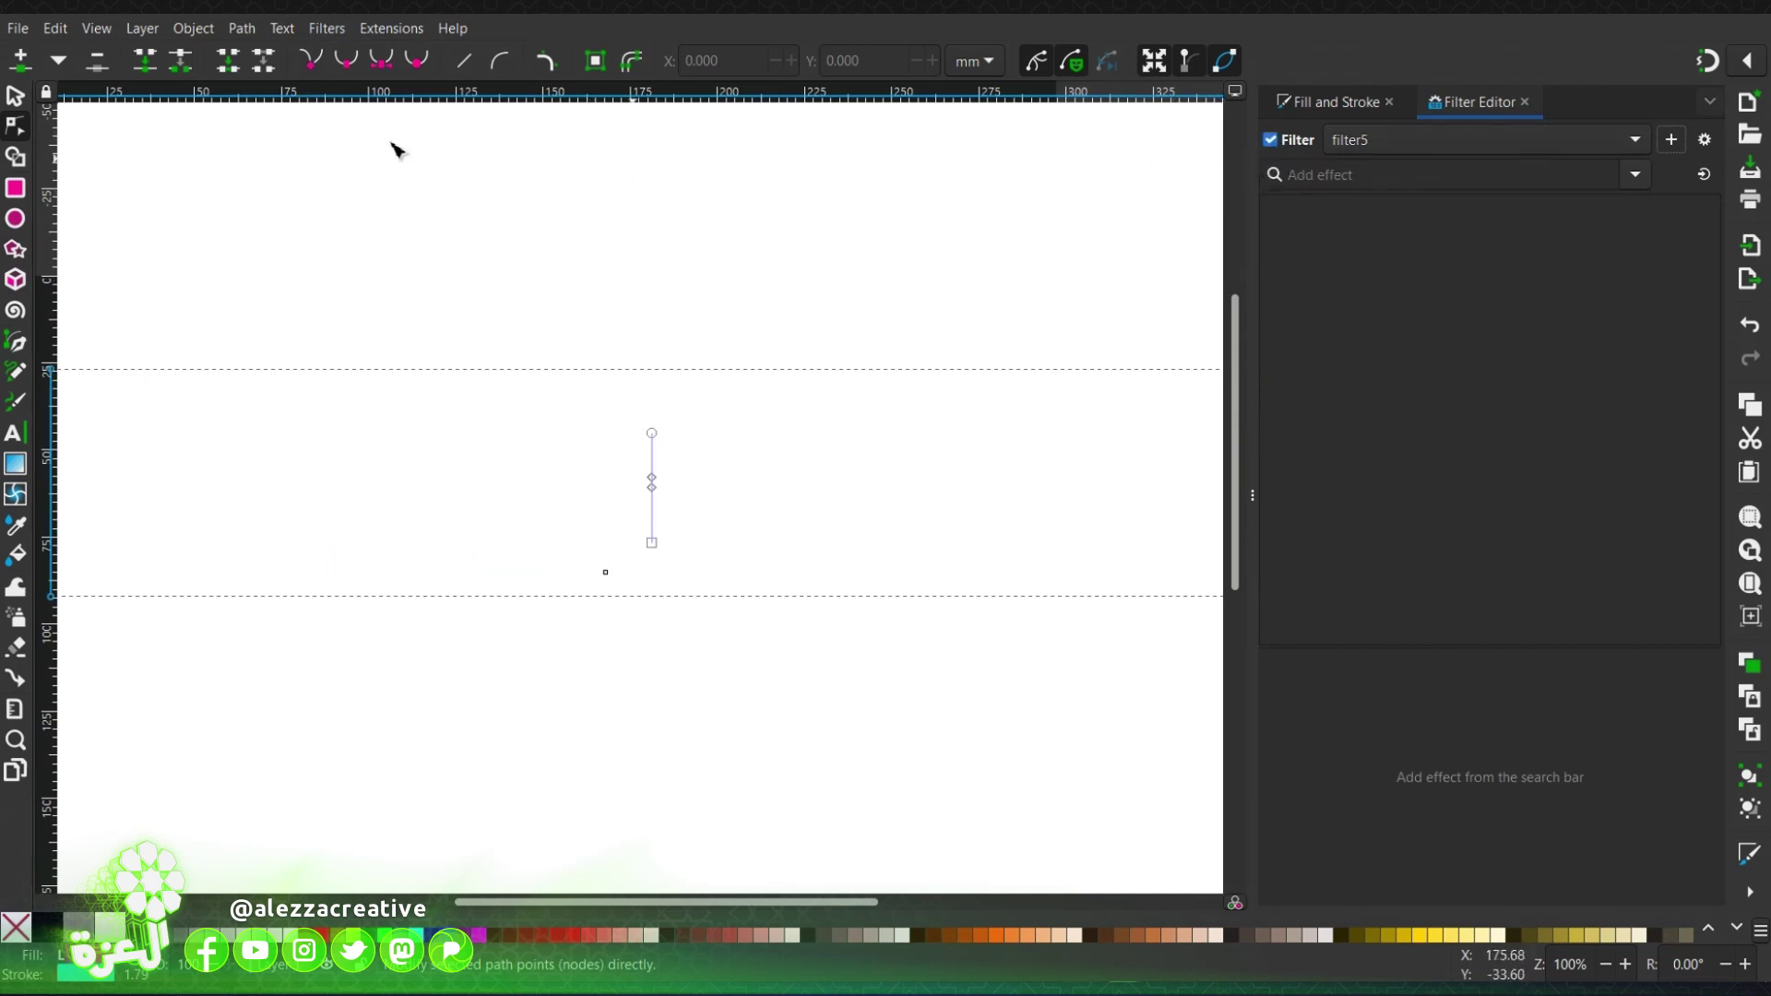
click(16, 96)
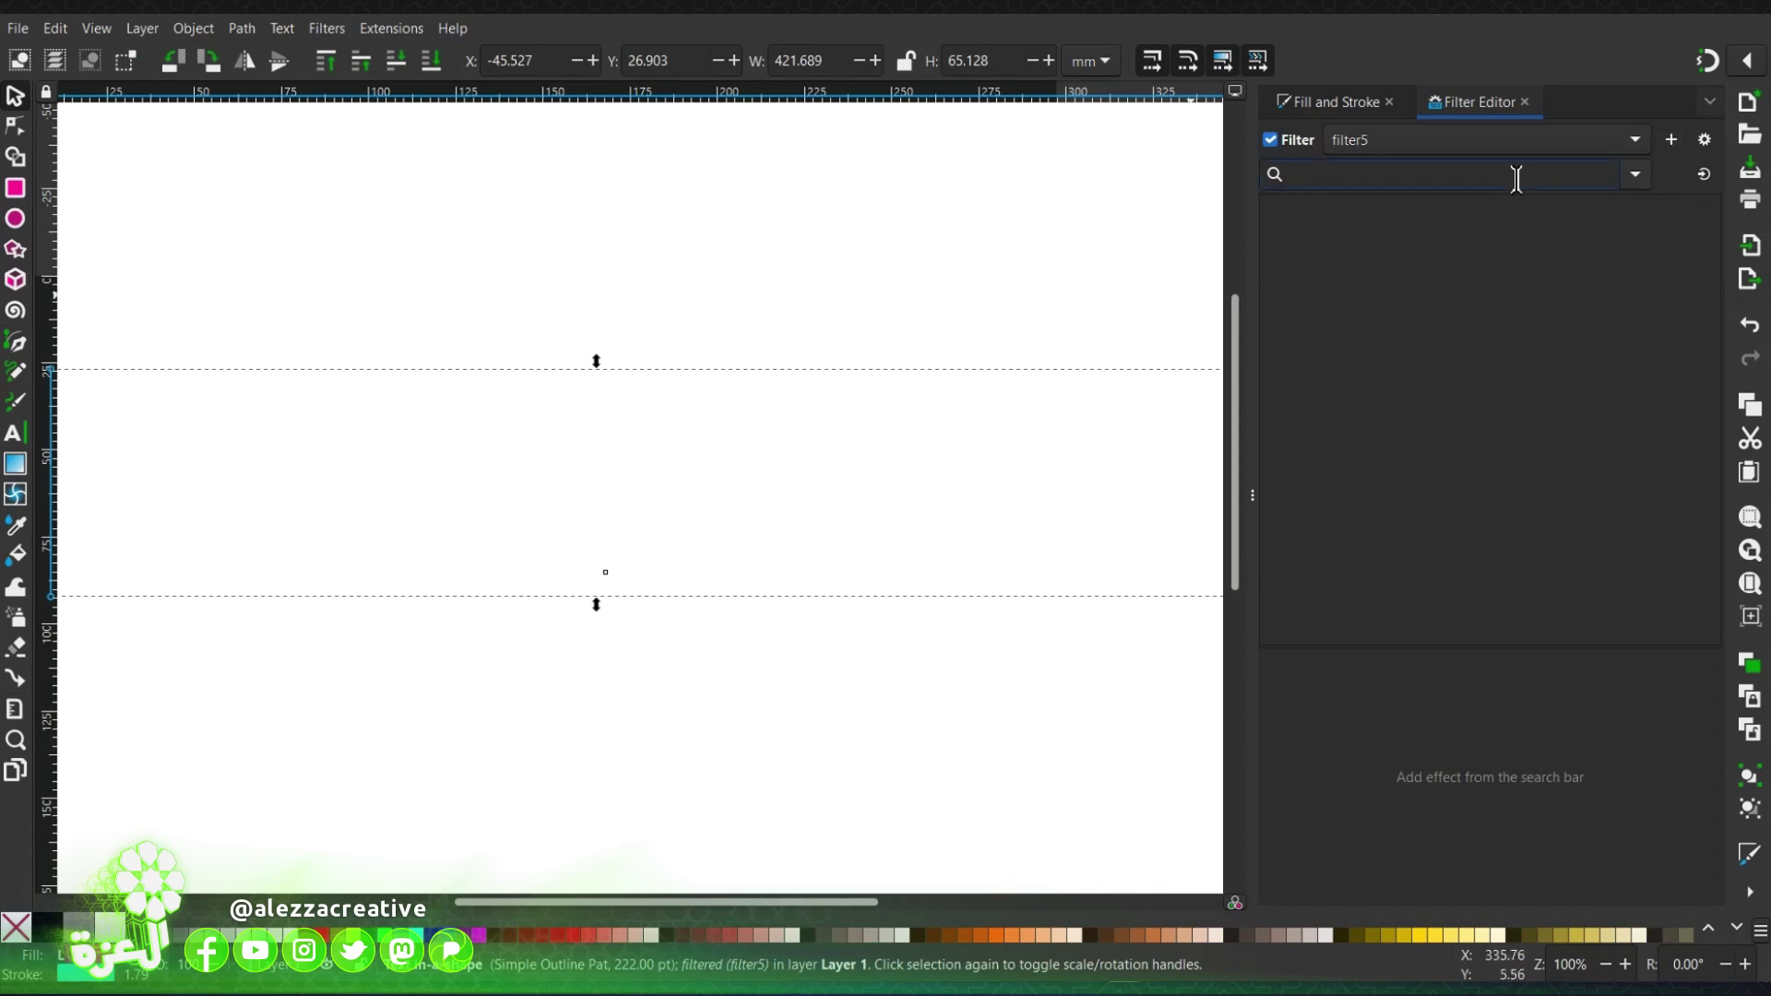
Add a Gaussian Blur effect to the filter and set its size to 1.47.
text(g)
click(1359, 205)
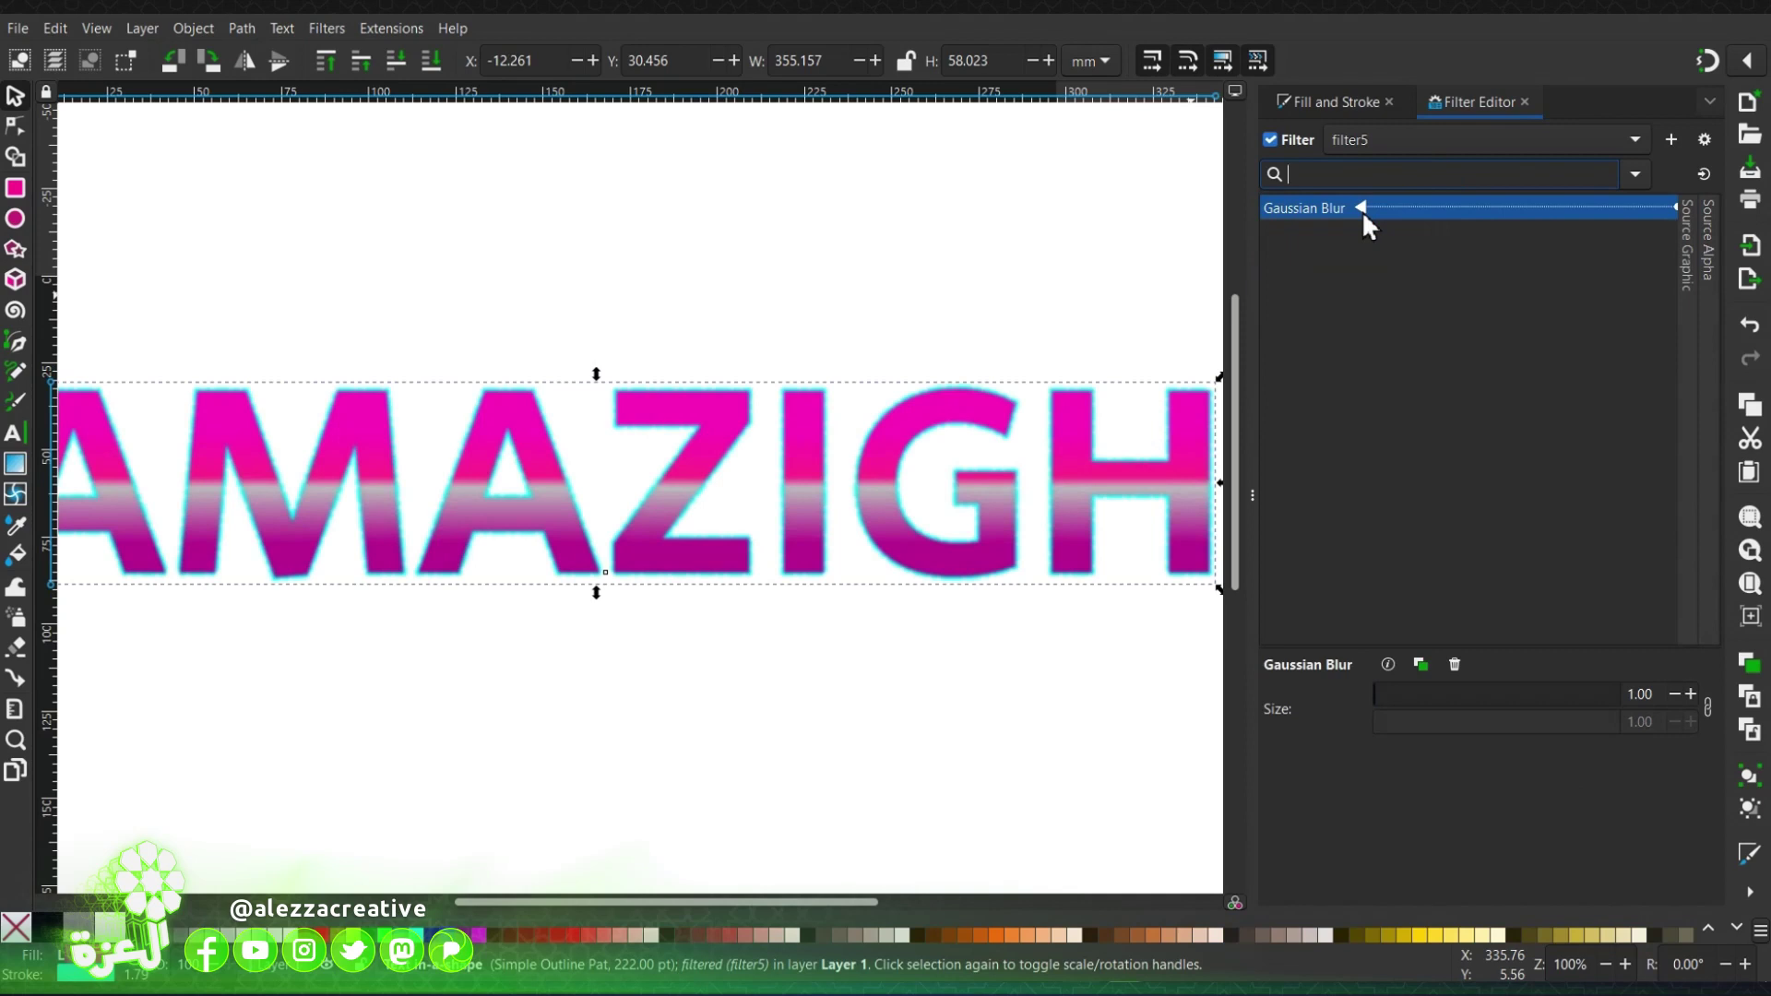
drag(1656, 693, 1638, 705)
text(47)
key(Return)
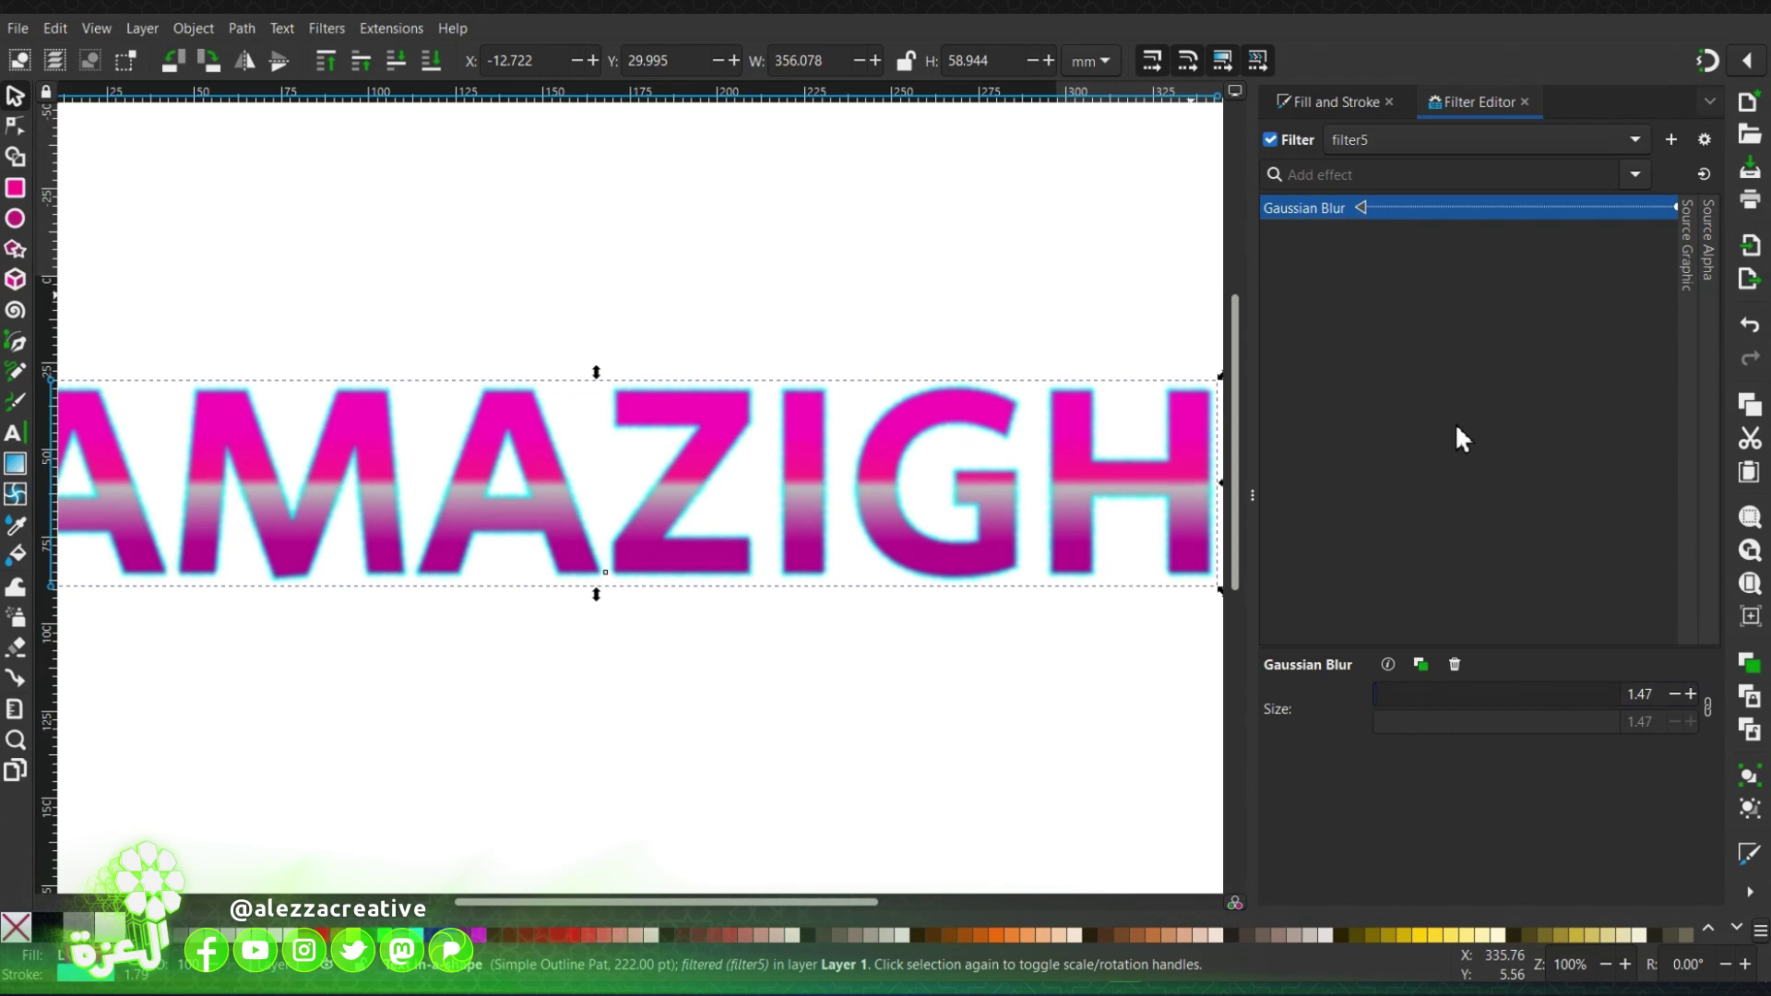
Add a Composite effect after the Gaussian Blur and set its operator to Arithmetic.
click(1420, 176)
text(co)
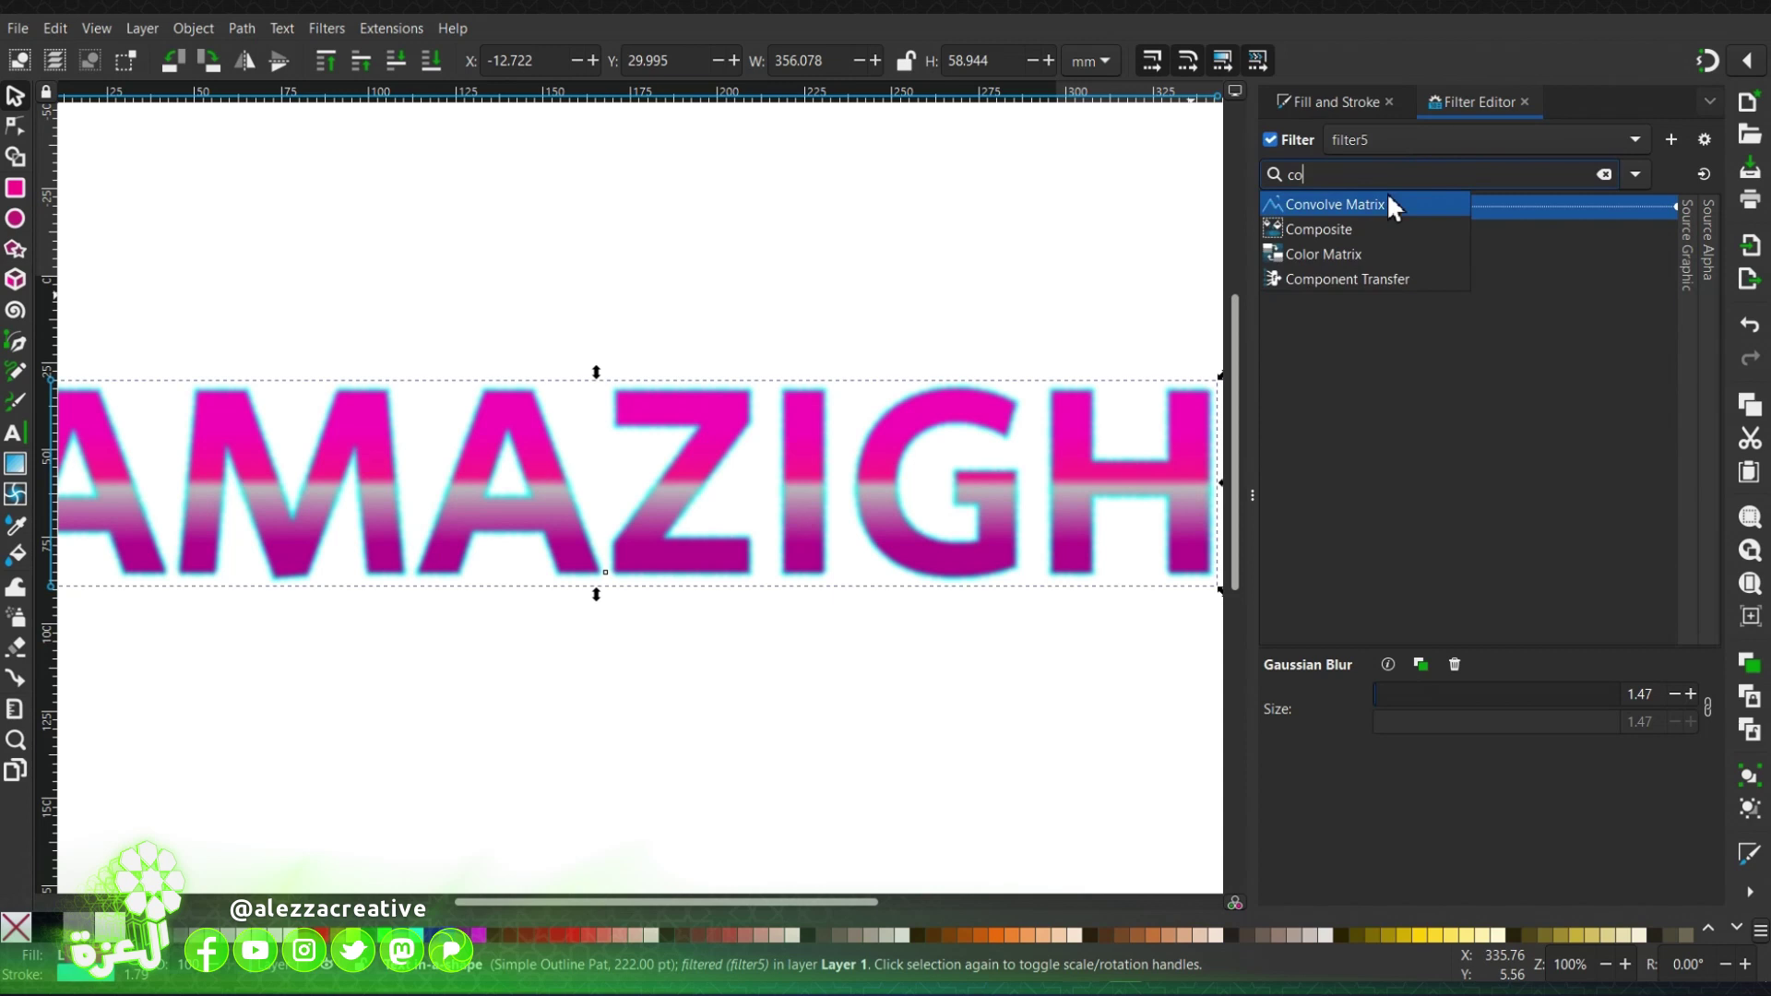
click(1339, 229)
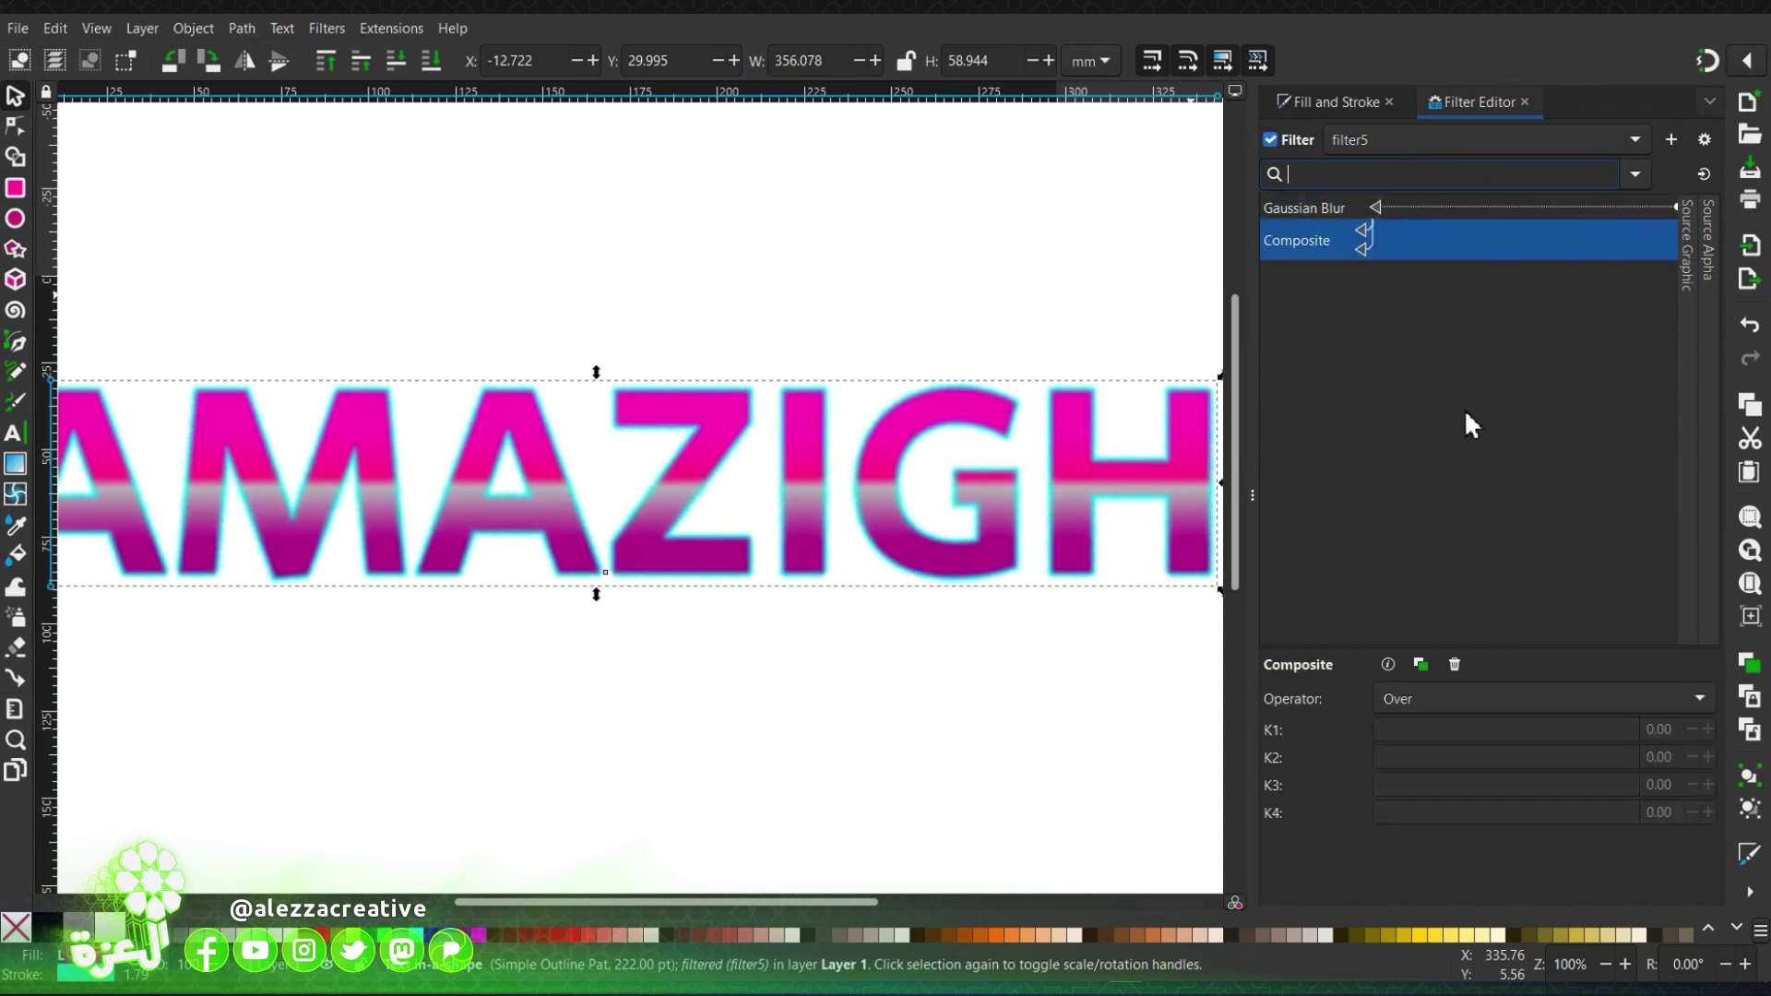
click(1542, 694)
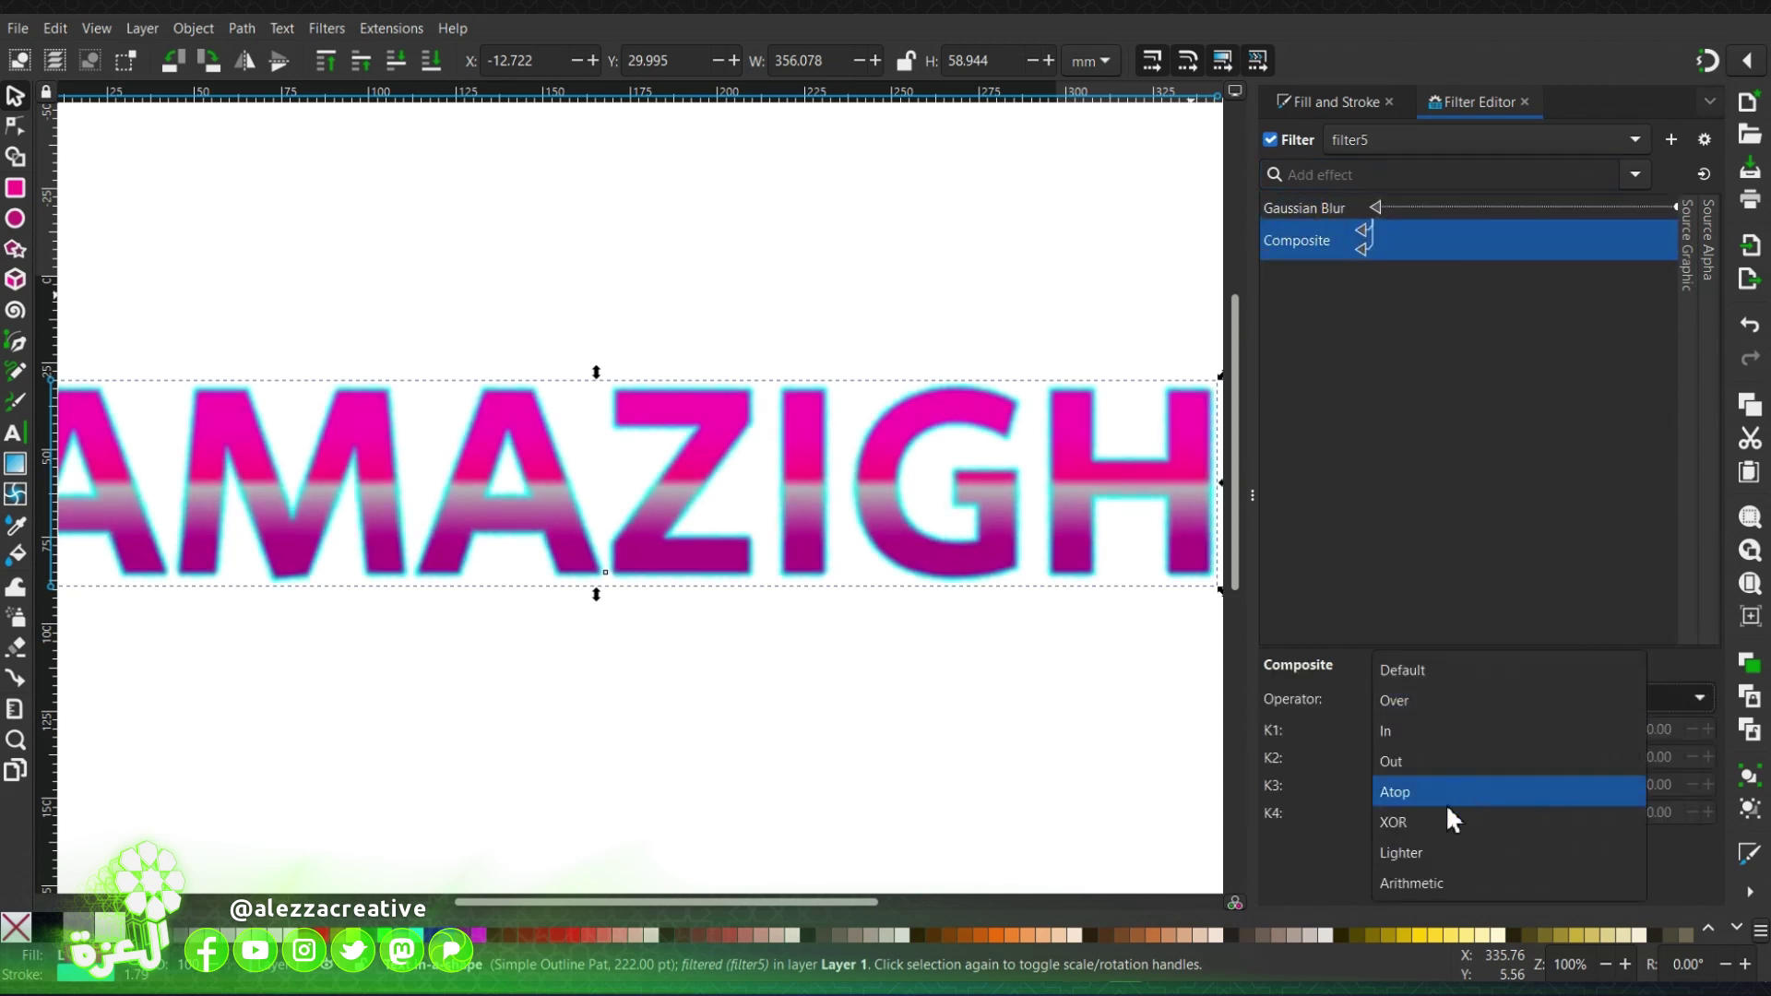
click(1436, 876)
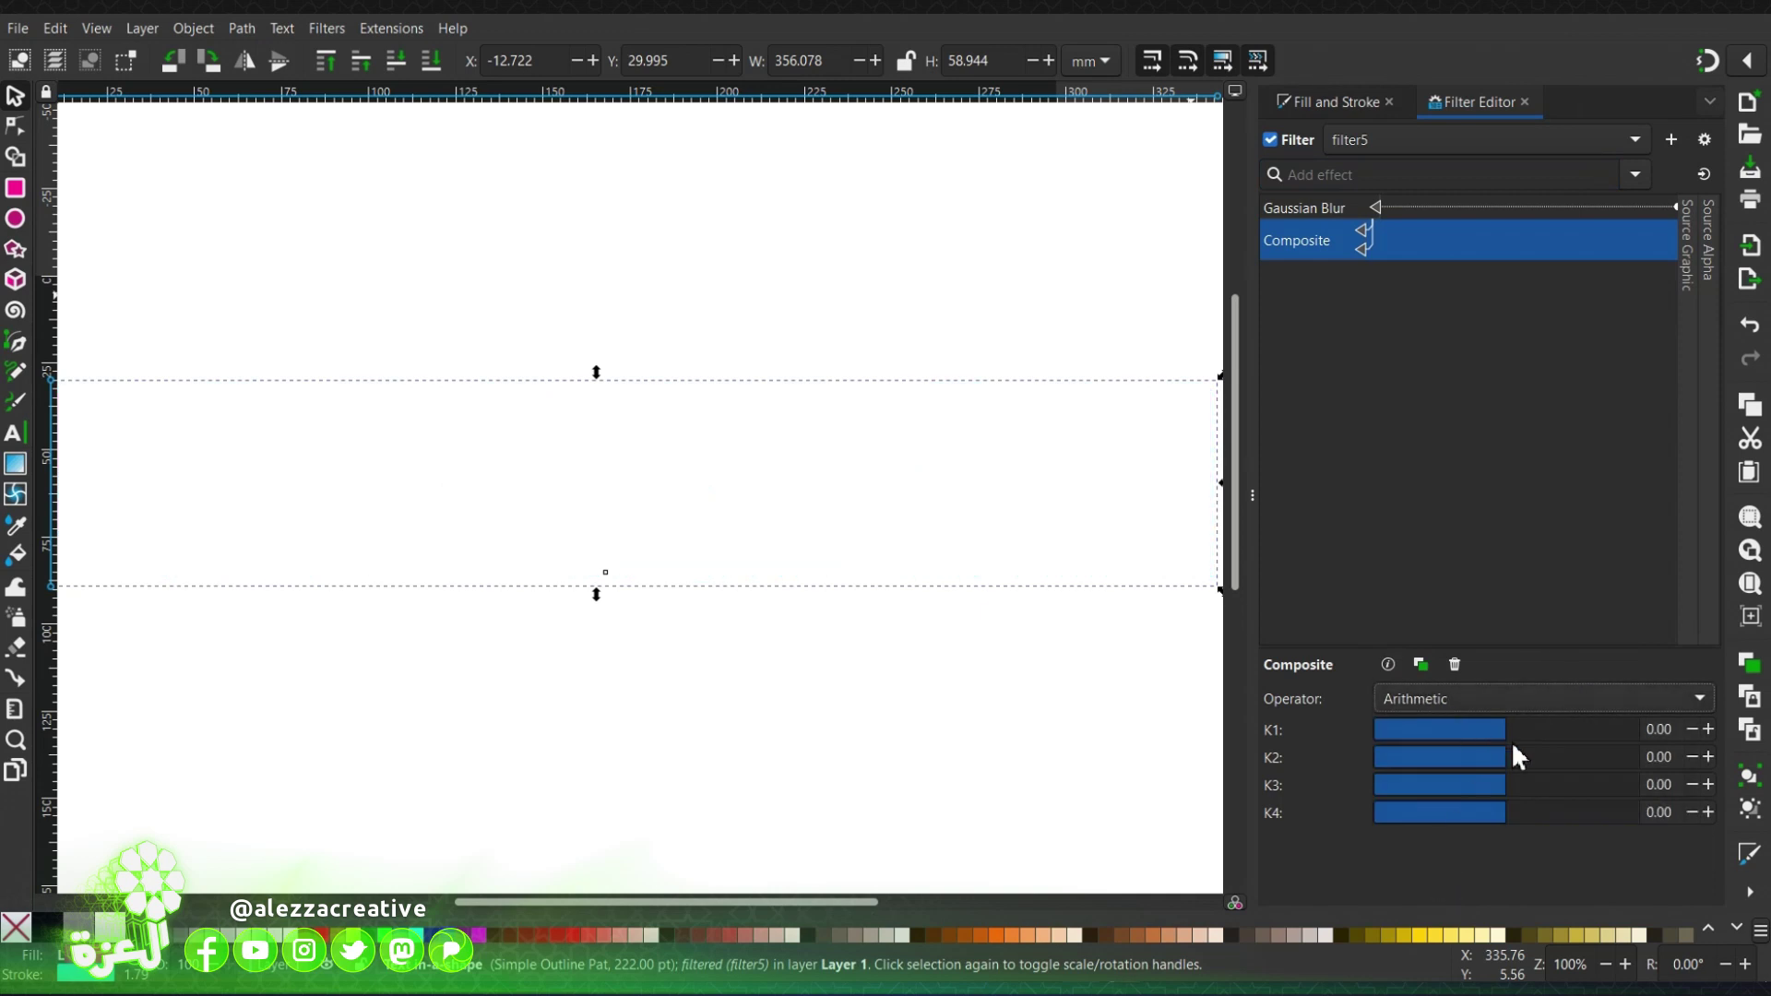
Set the Composite effect's K1 to 1.95, K2 to 0.10 and K3 to -0.10, leaving K4 at 0.00.
double_click(1648, 729)
text(1.95)
key(Return)
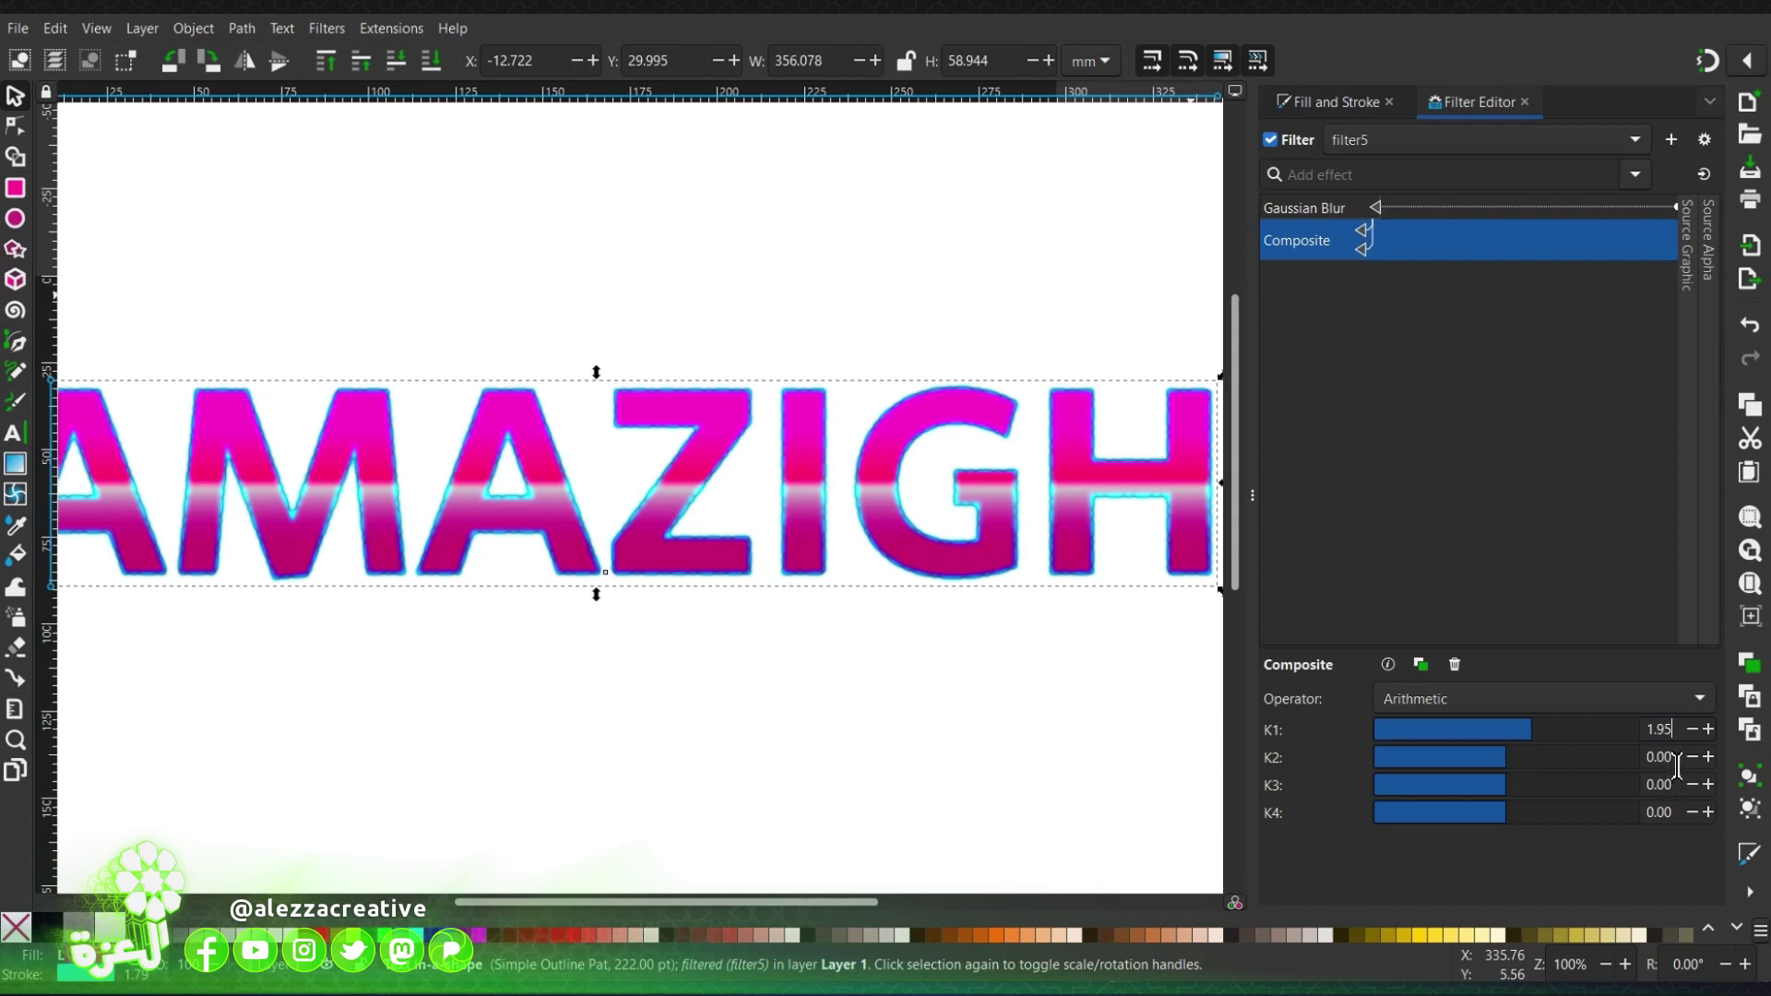
drag(1670, 758, 1662, 765)
key(BackSpace)
key(BackSpace)
text(10)
key(Return)
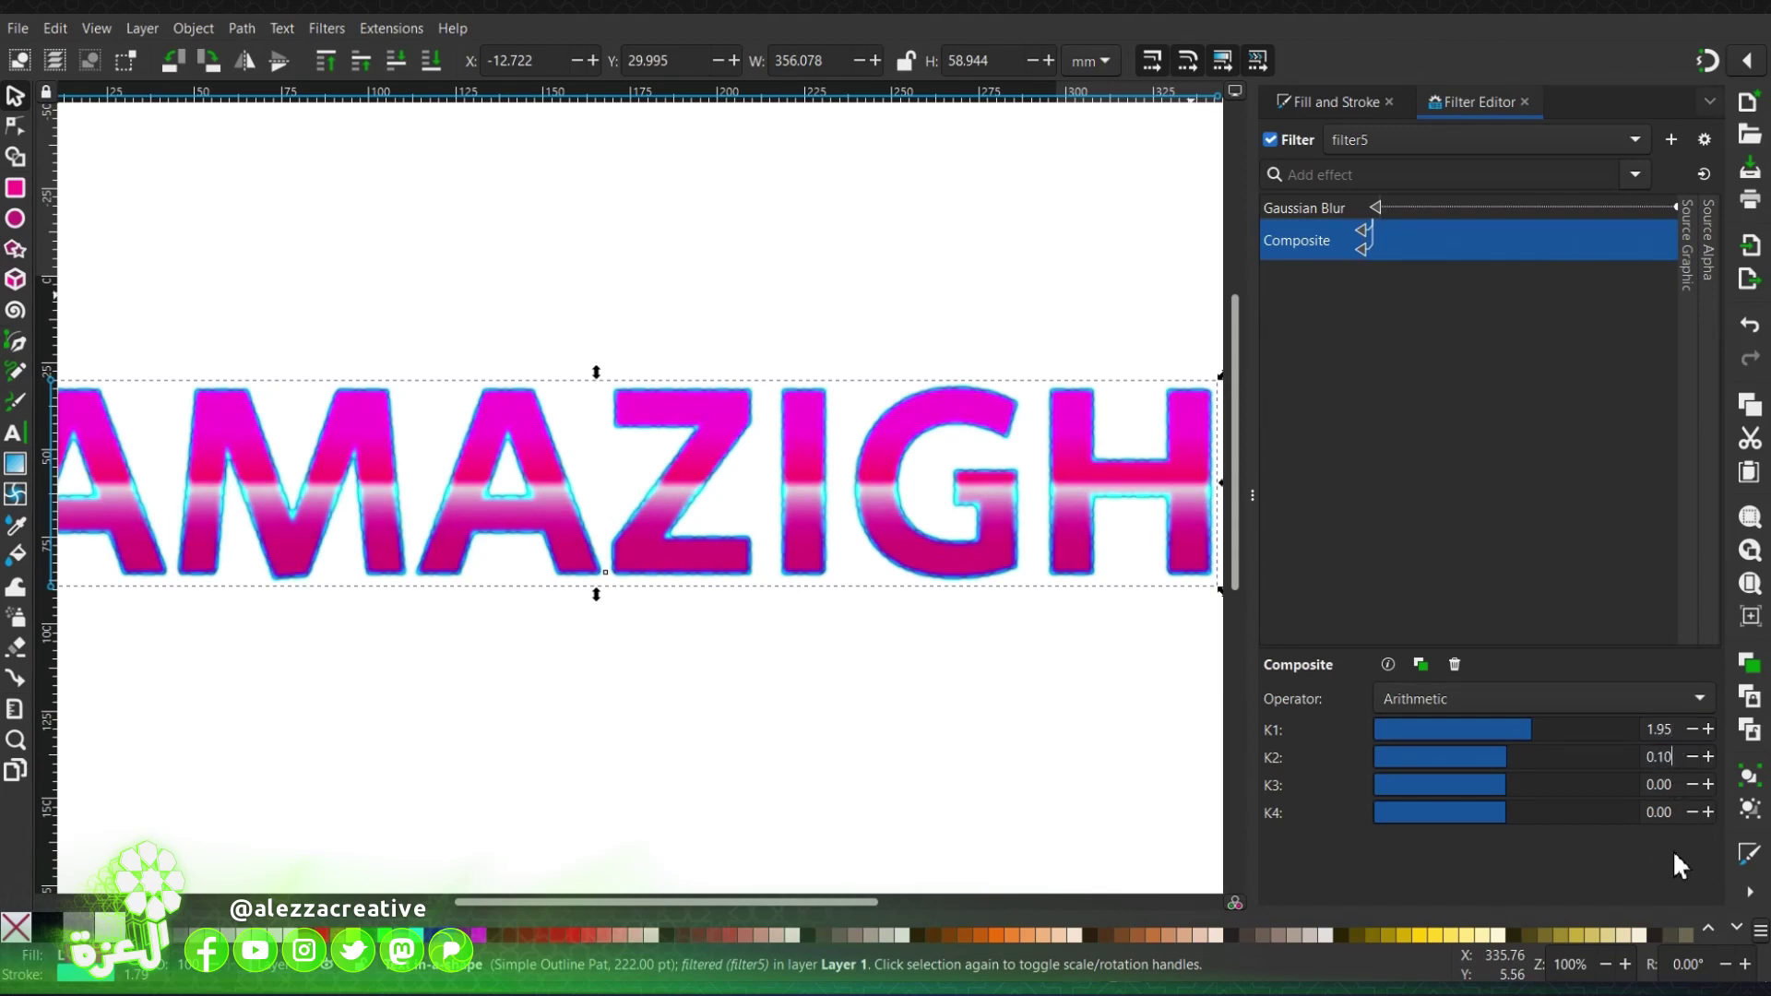
drag(1674, 785, 1614, 789)
text(-0.10)
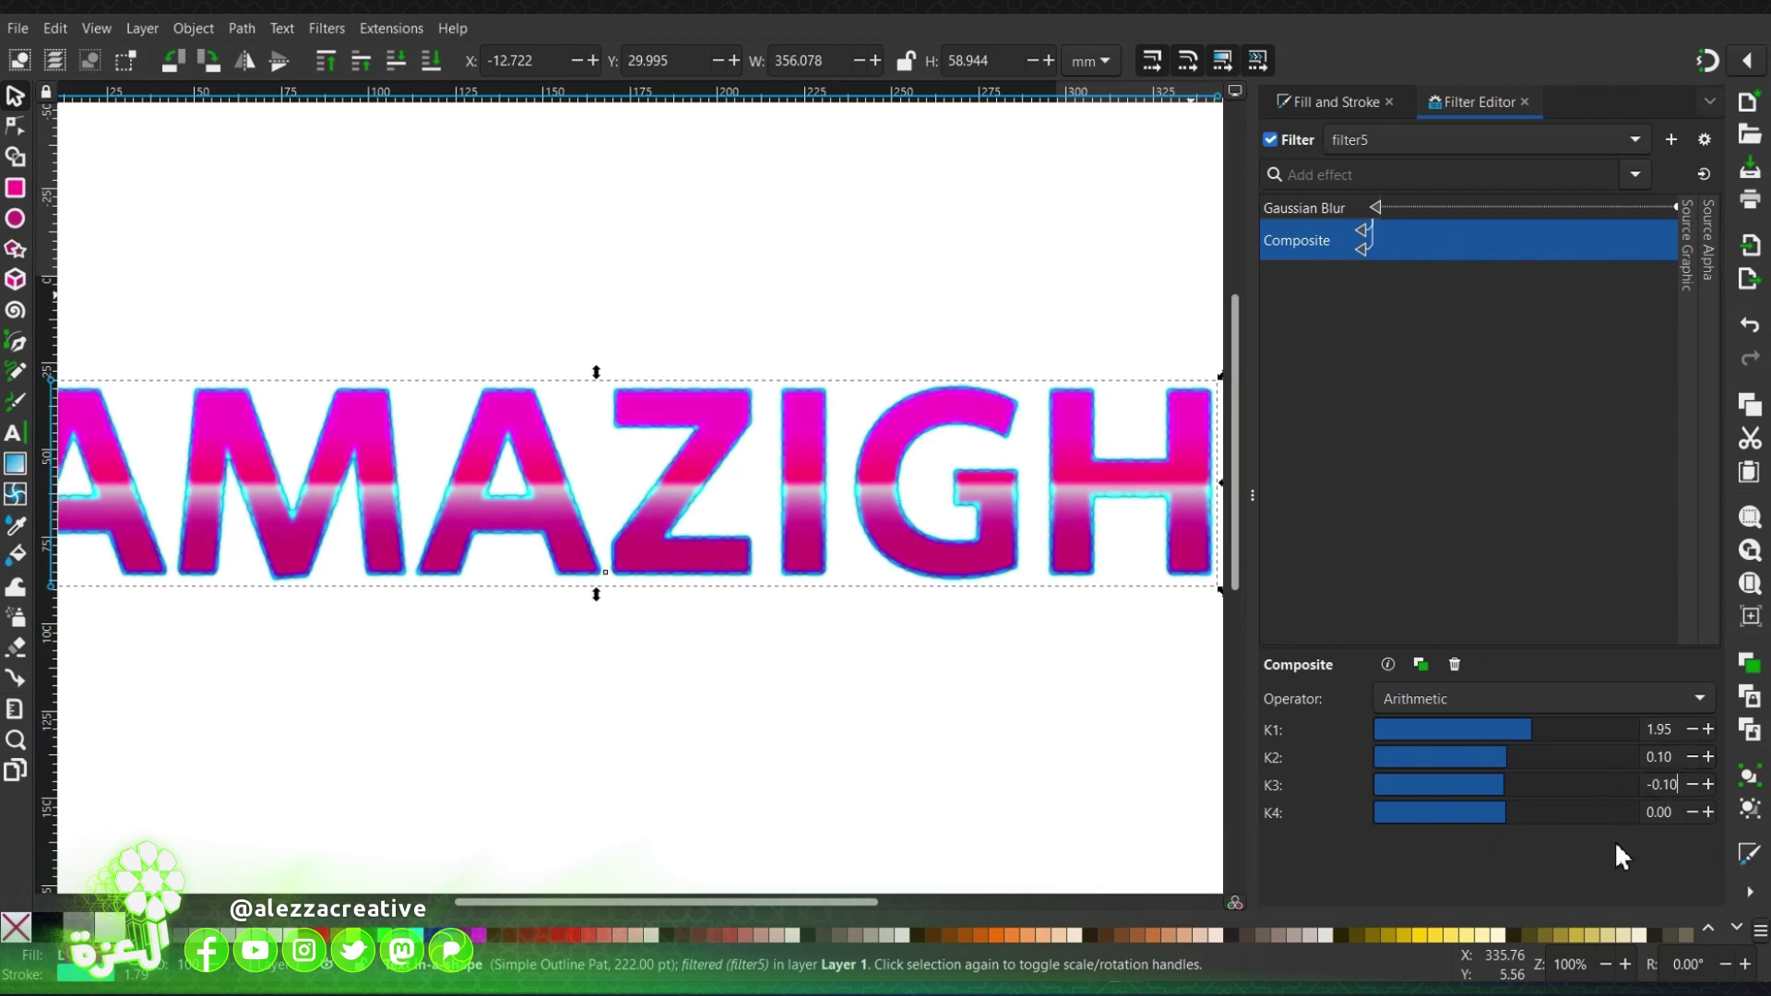
drag(1676, 812, 1581, 865)
Add a Color Matrix effect after the Composite effect.
click(1389, 171)
text(col)
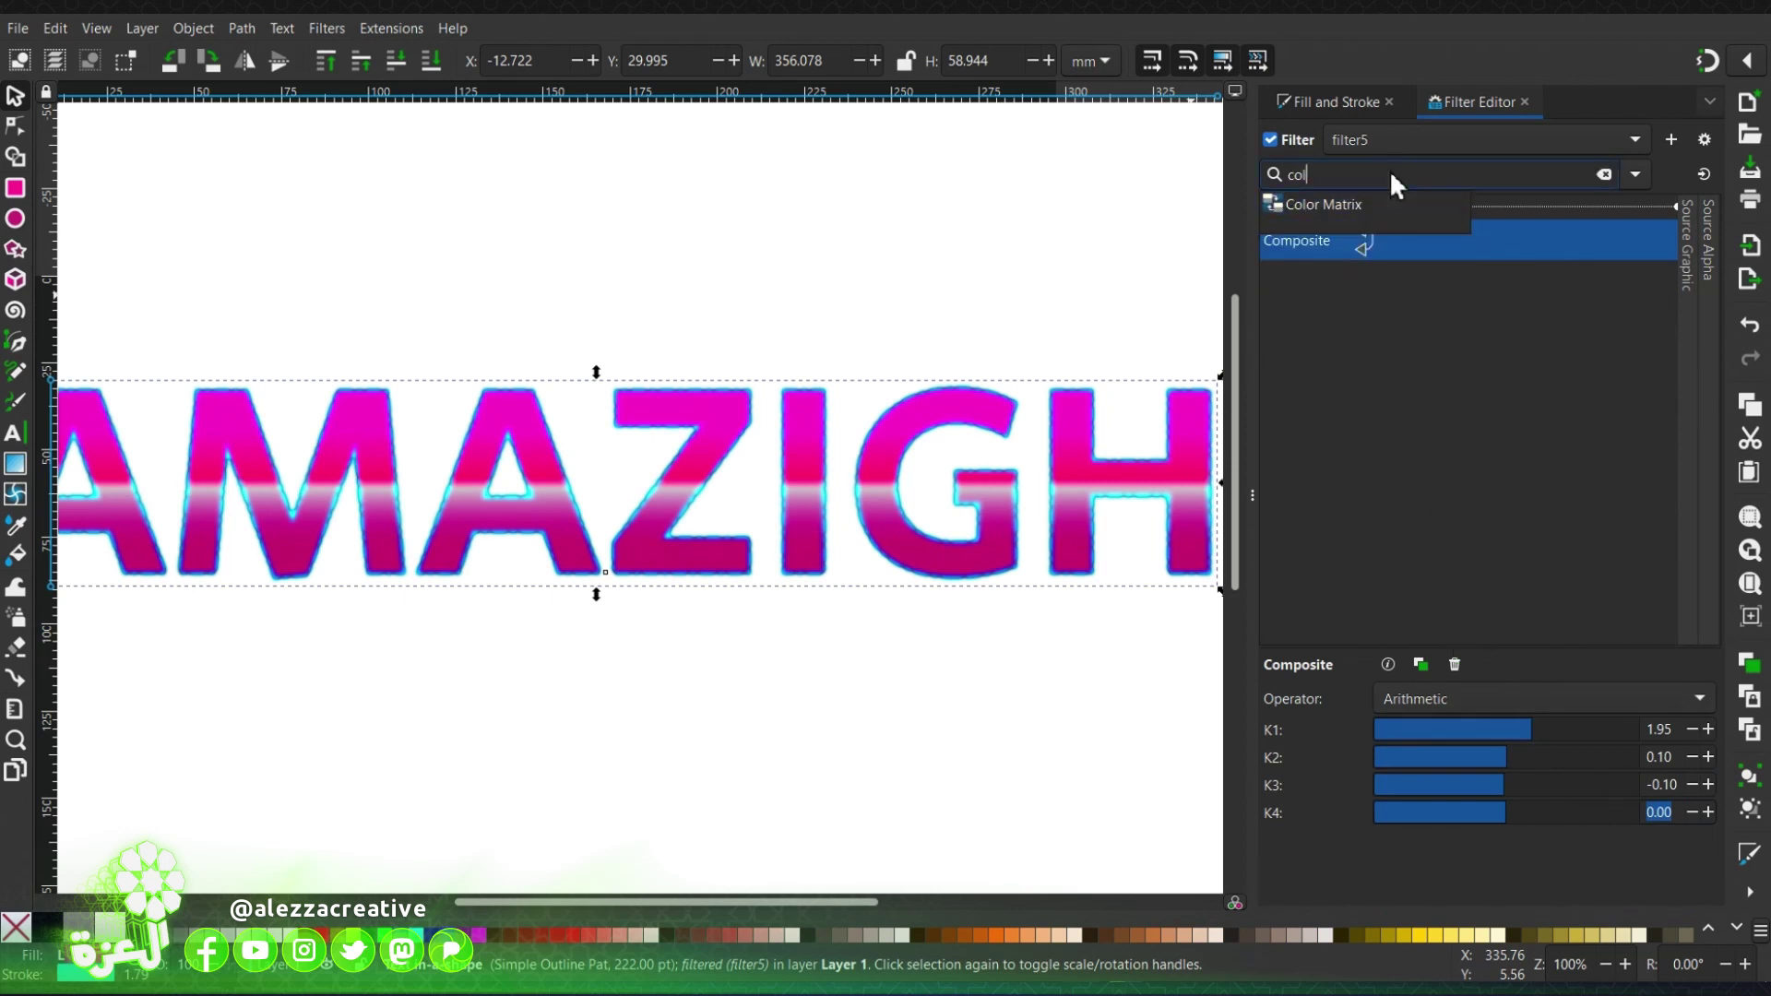
click(1363, 206)
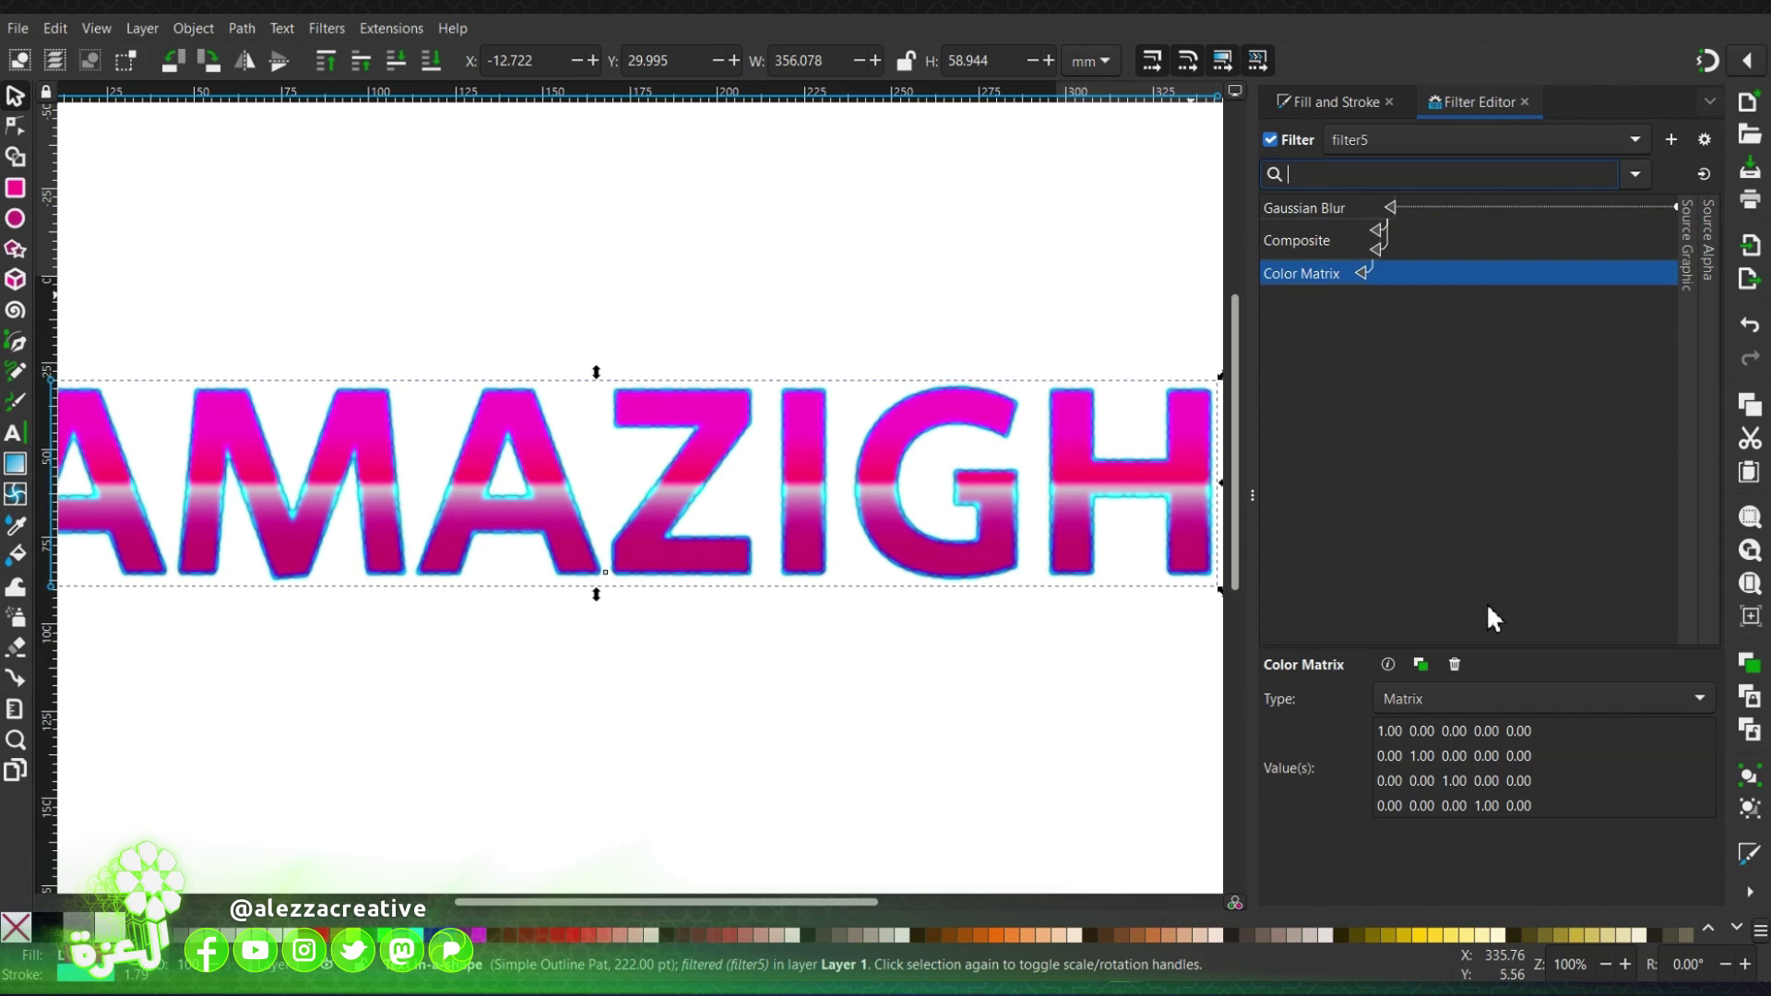
Set the diagonal 1.00 values in the first three rows of the Color Matrix to 0.
click(1392, 732)
text(0)
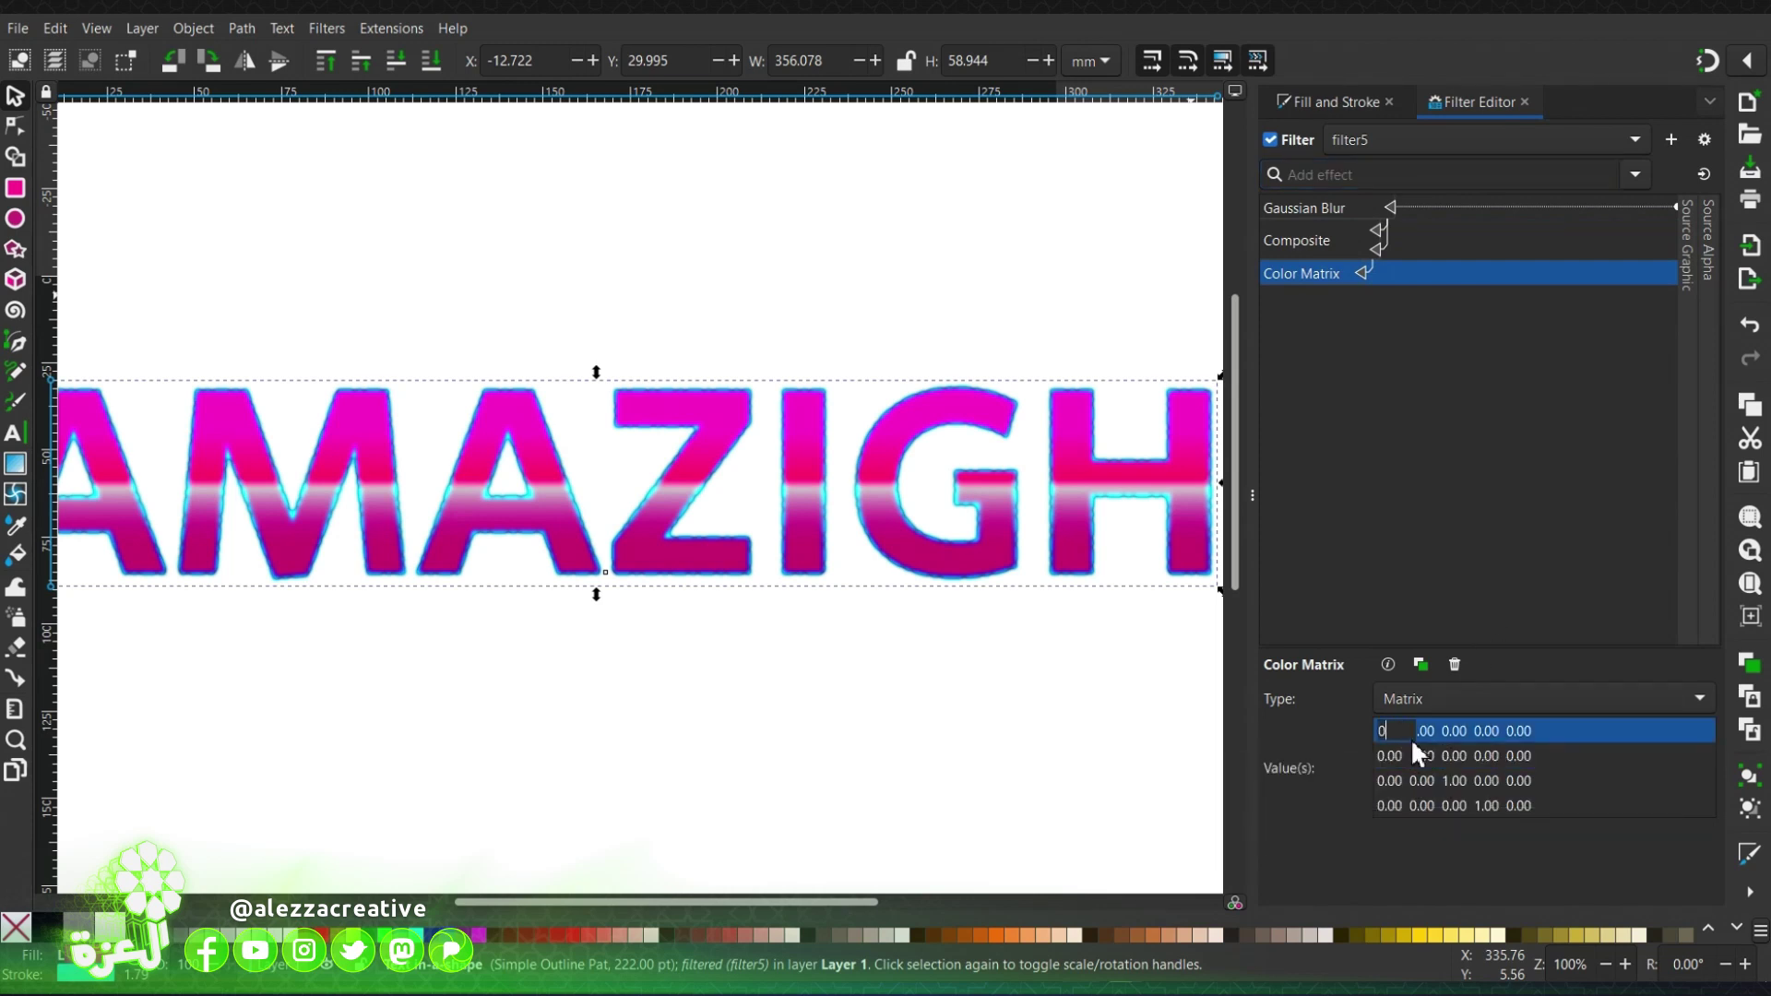
key(Return)
click(1421, 756)
text(0)
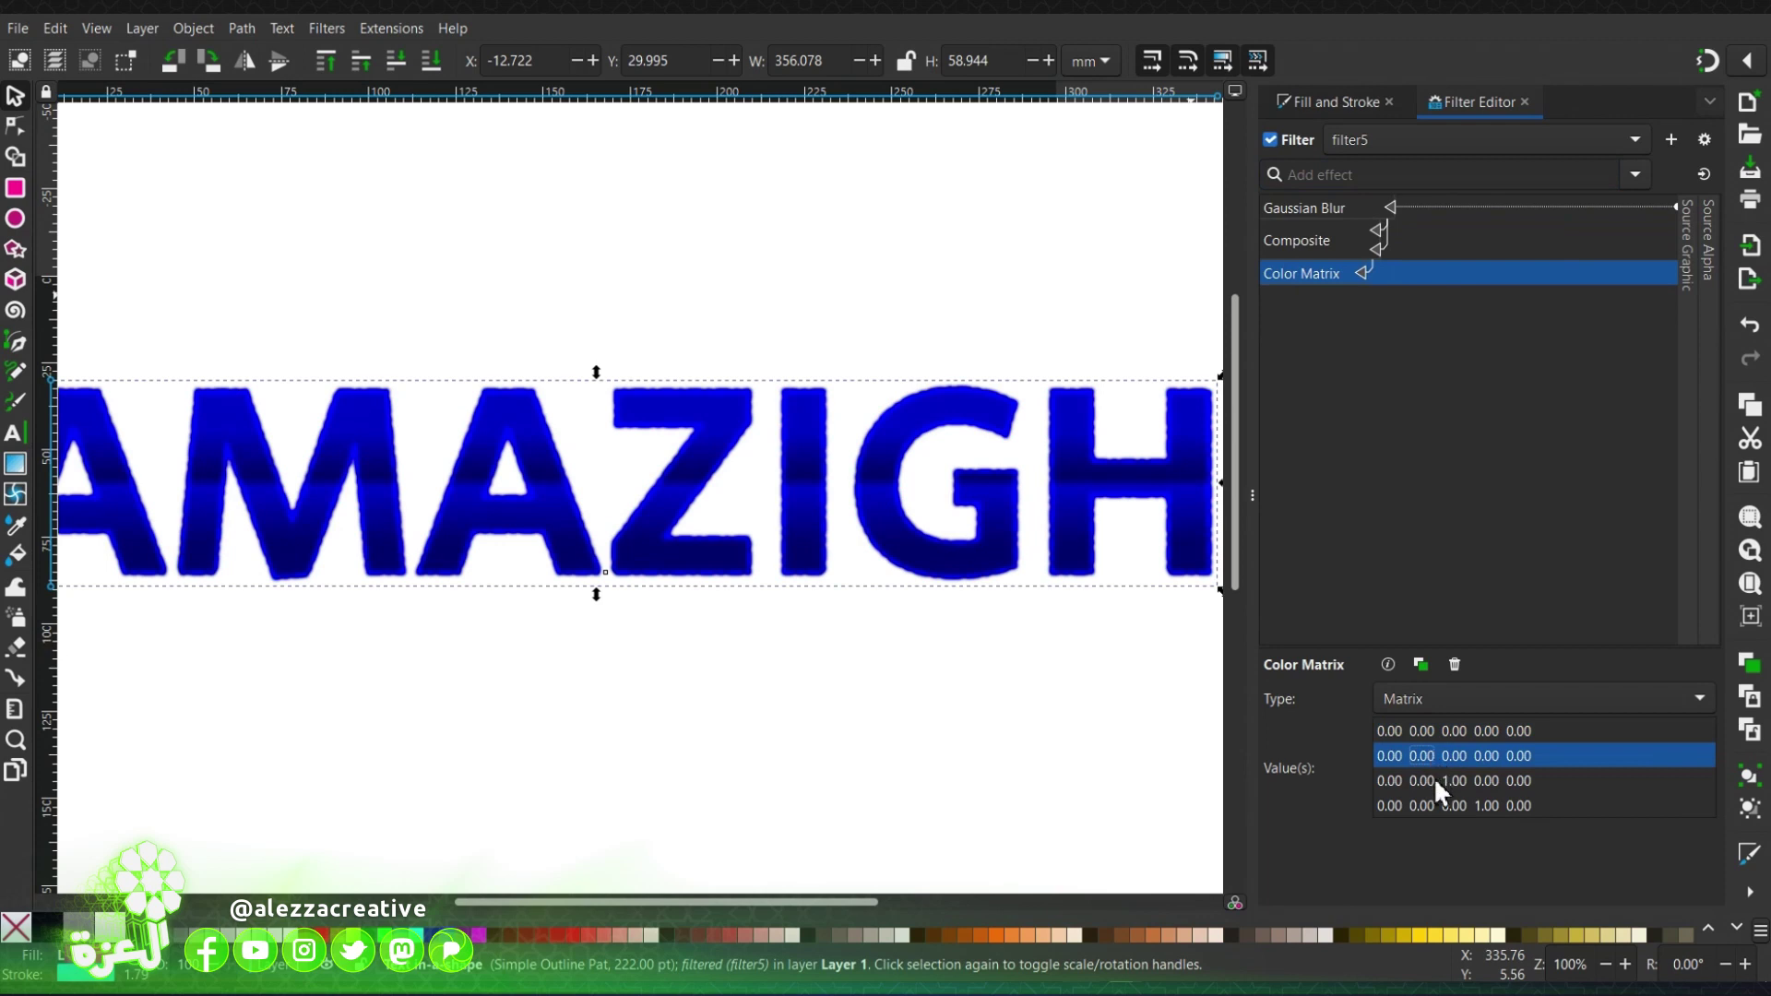
click(1435, 780)
click(1471, 780)
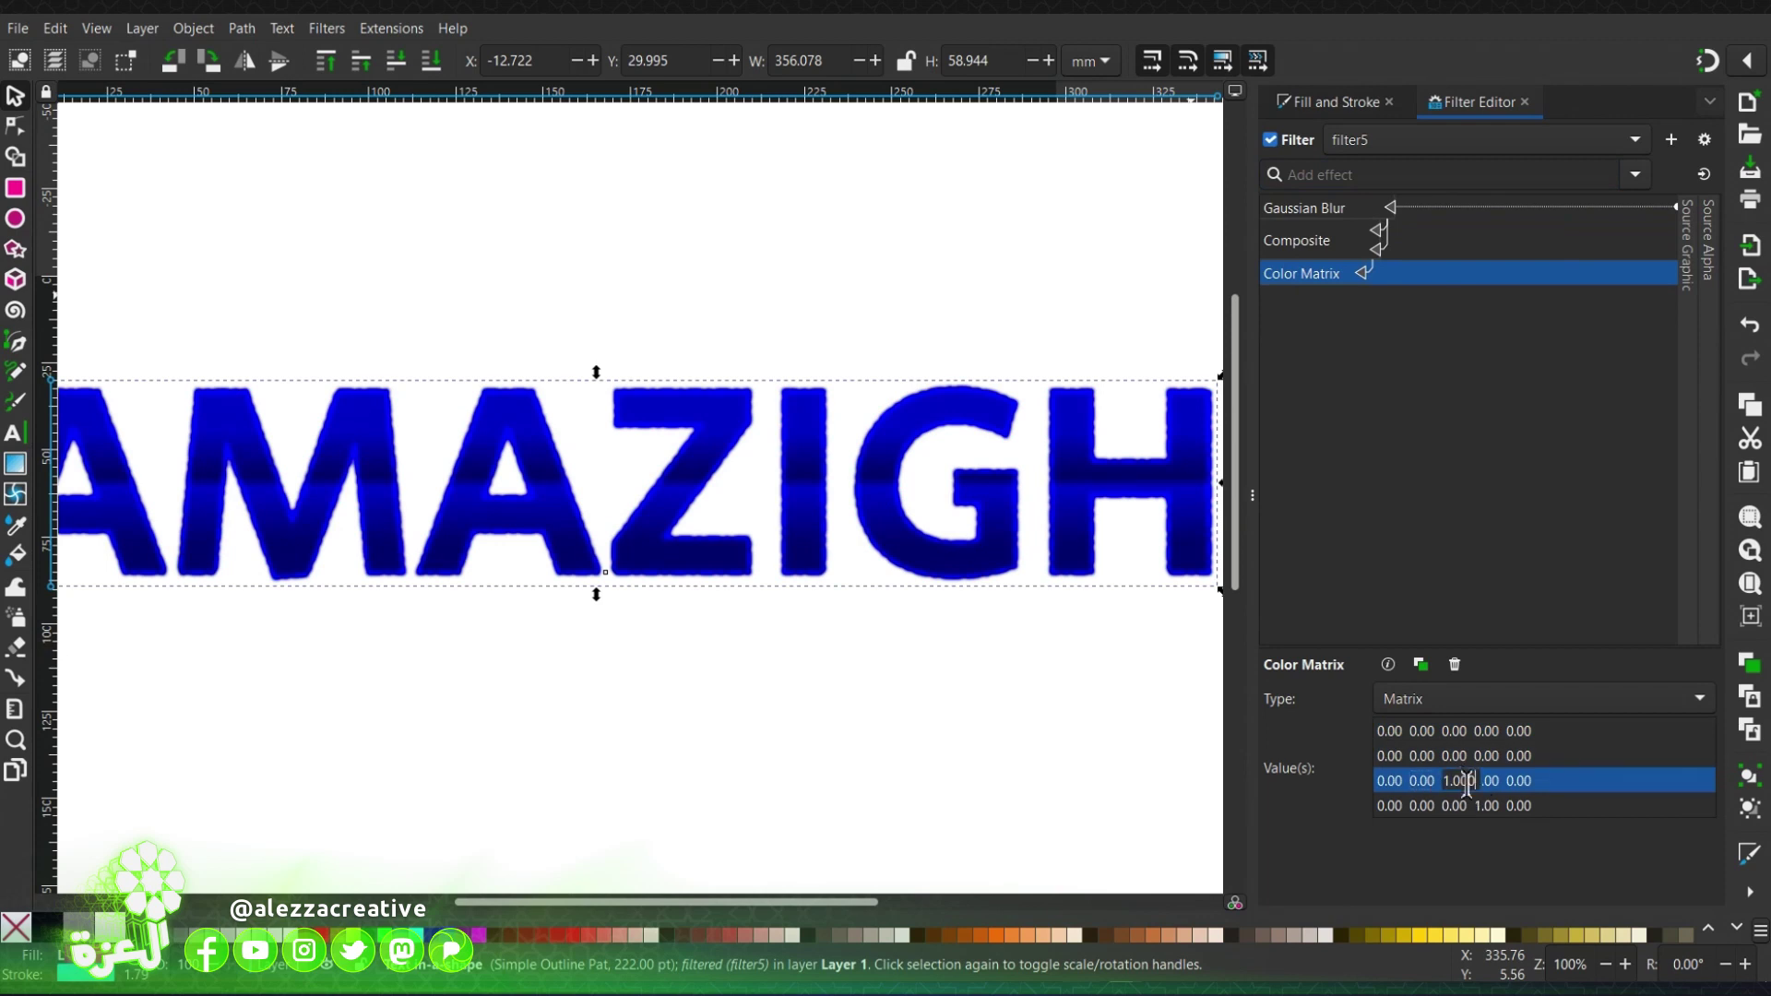
double_click(1457, 781)
text(0)
key(Return)
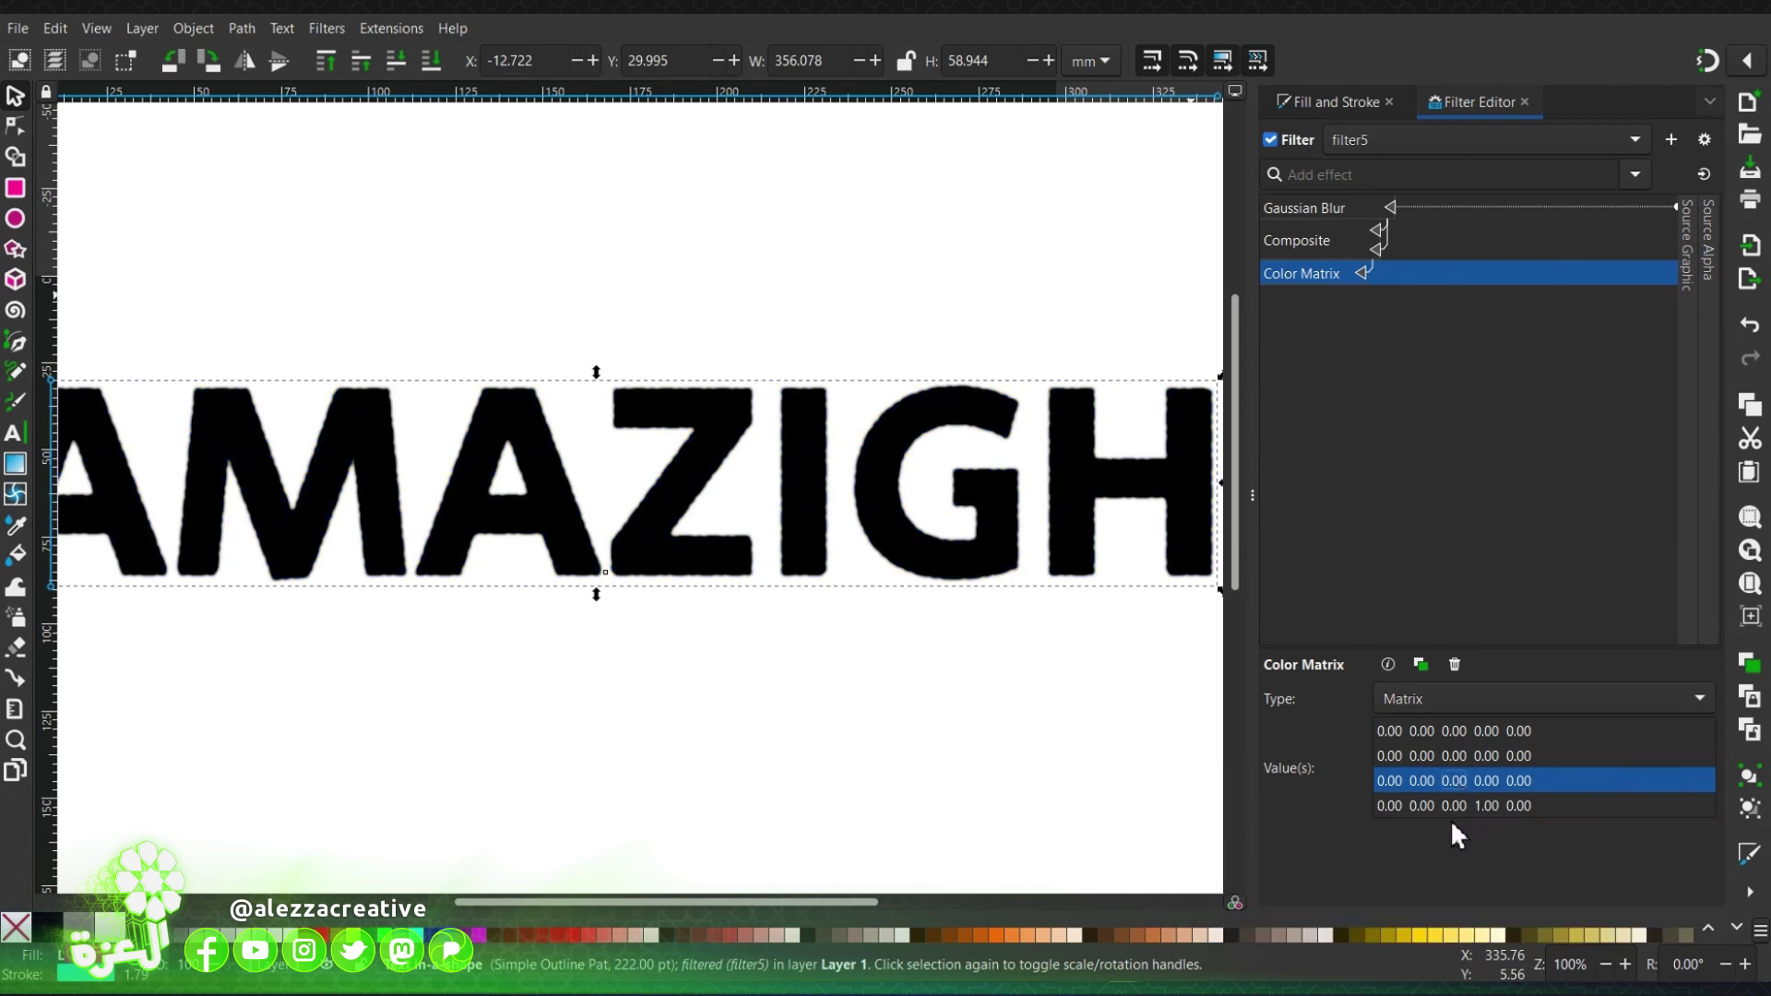
Set the fourth-column value in each of the first three Color Matrix rows to -1.
click(1491, 734)
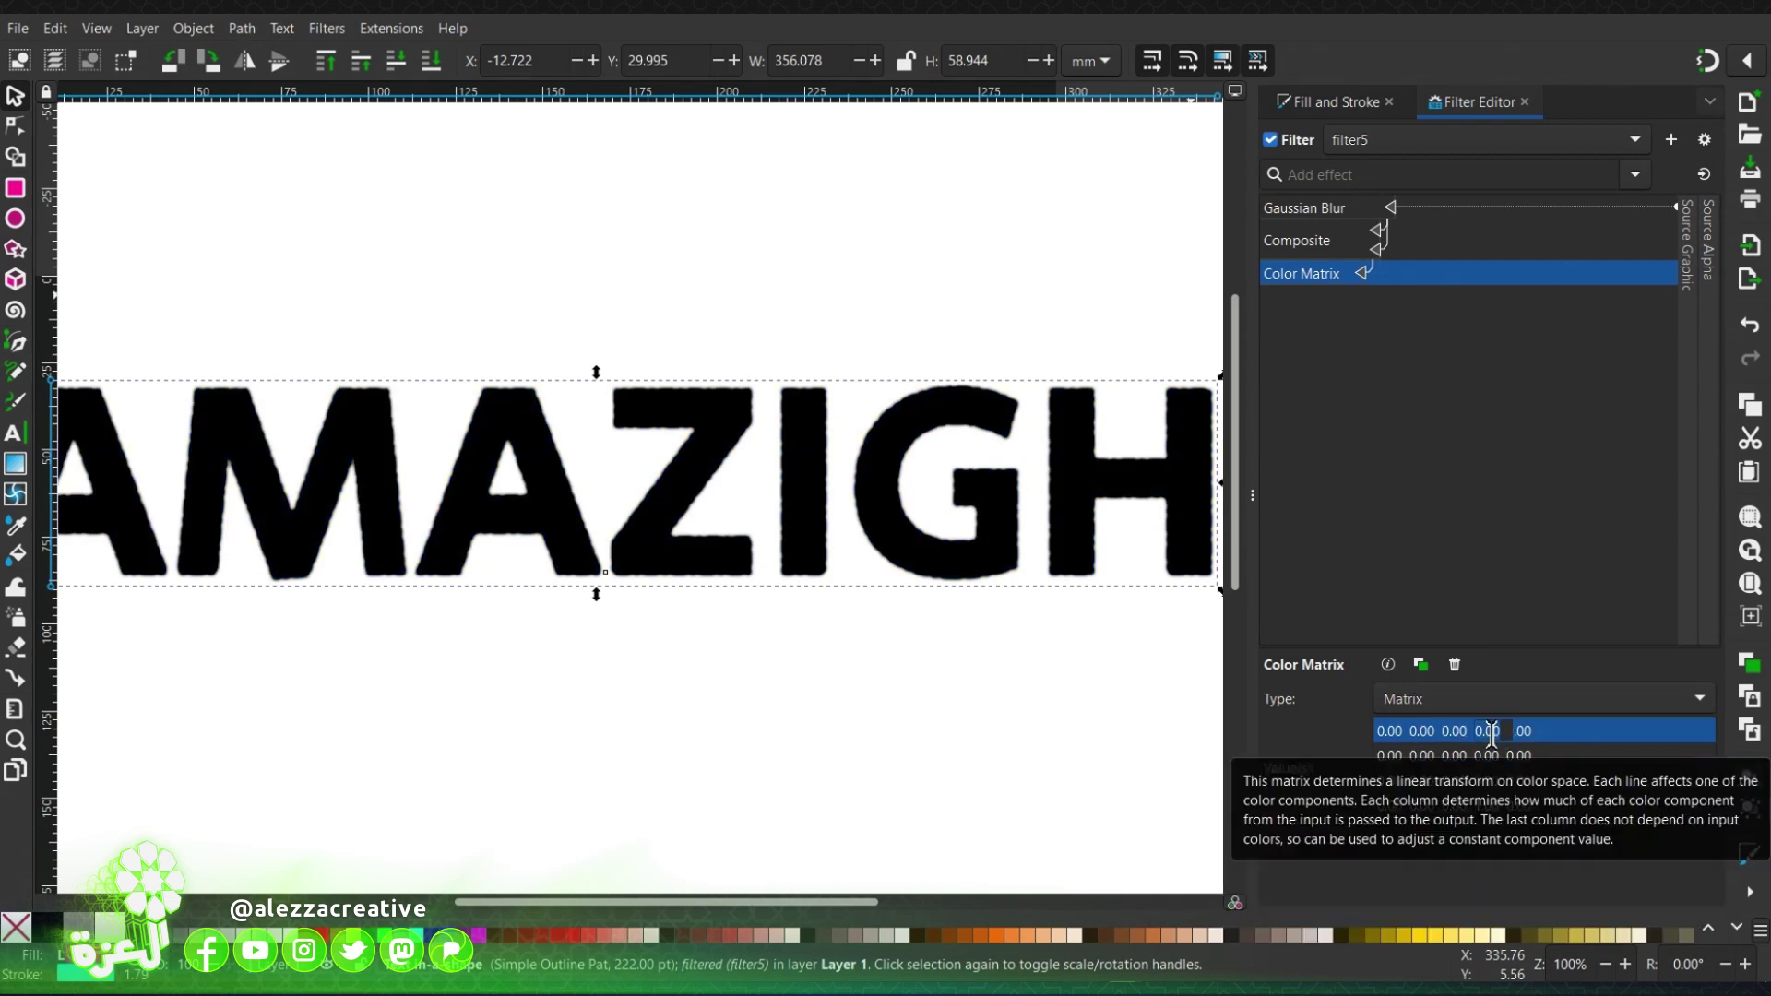
text(-1)
click(1485, 748)
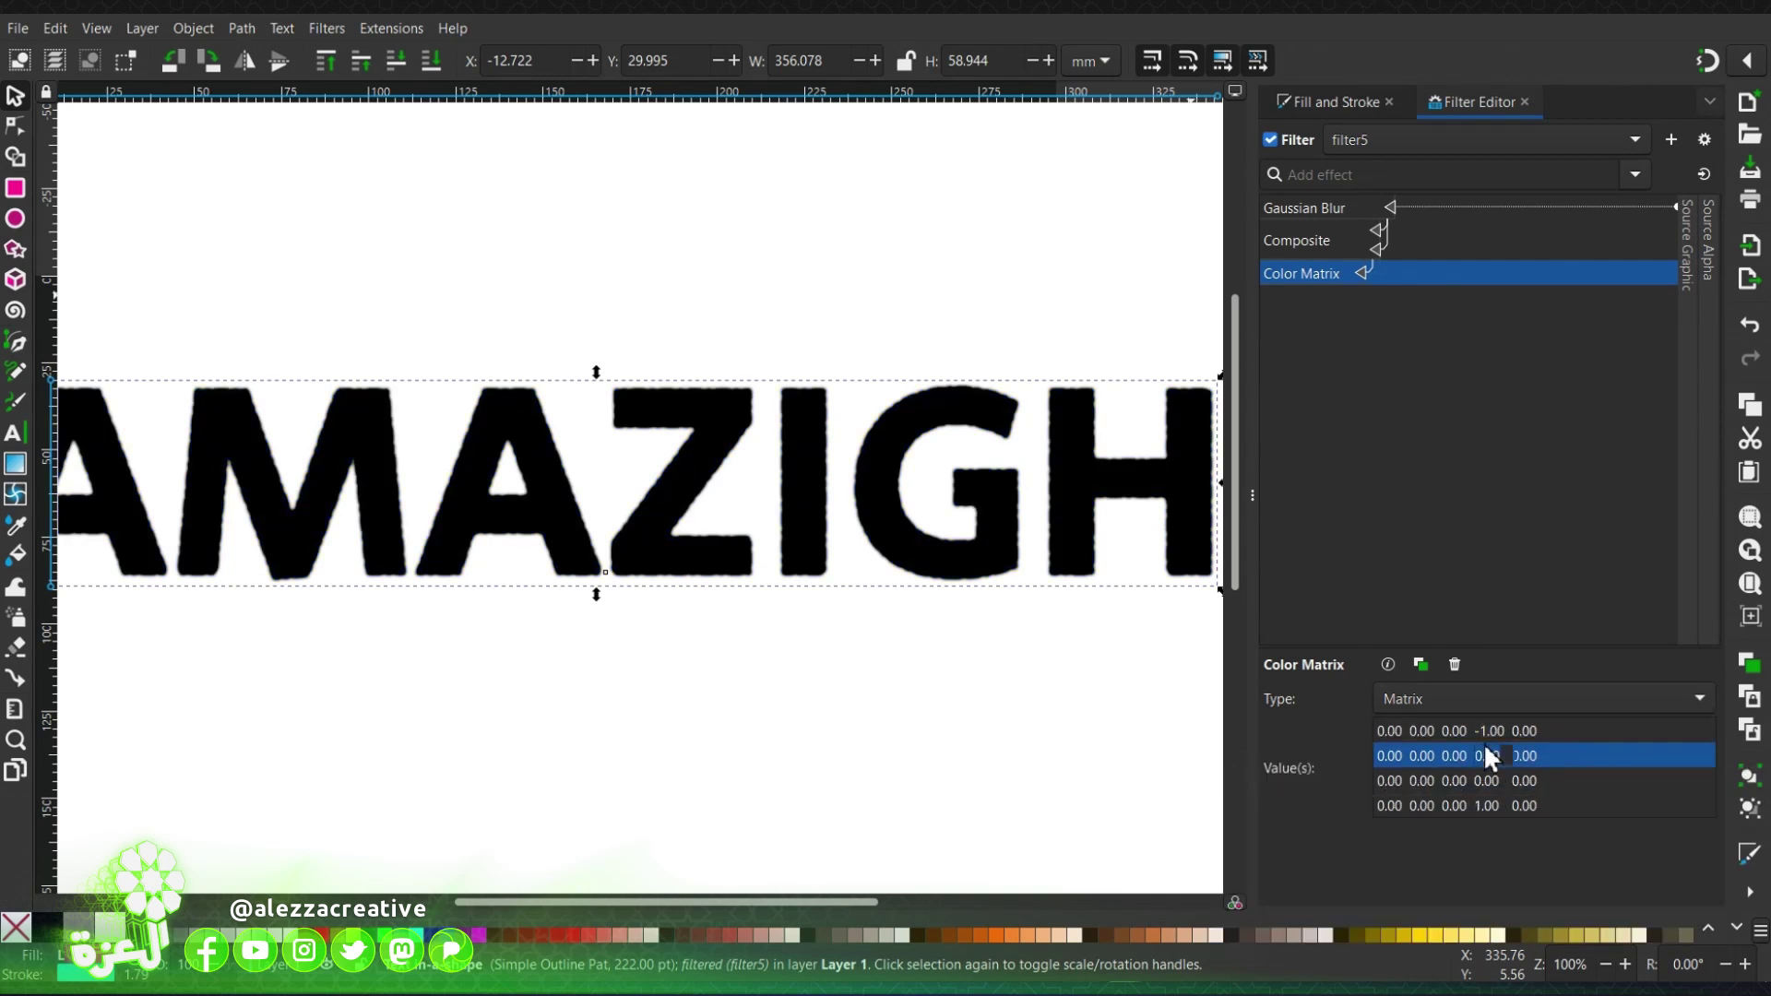
text(-1)
click(1488, 783)
text(-)
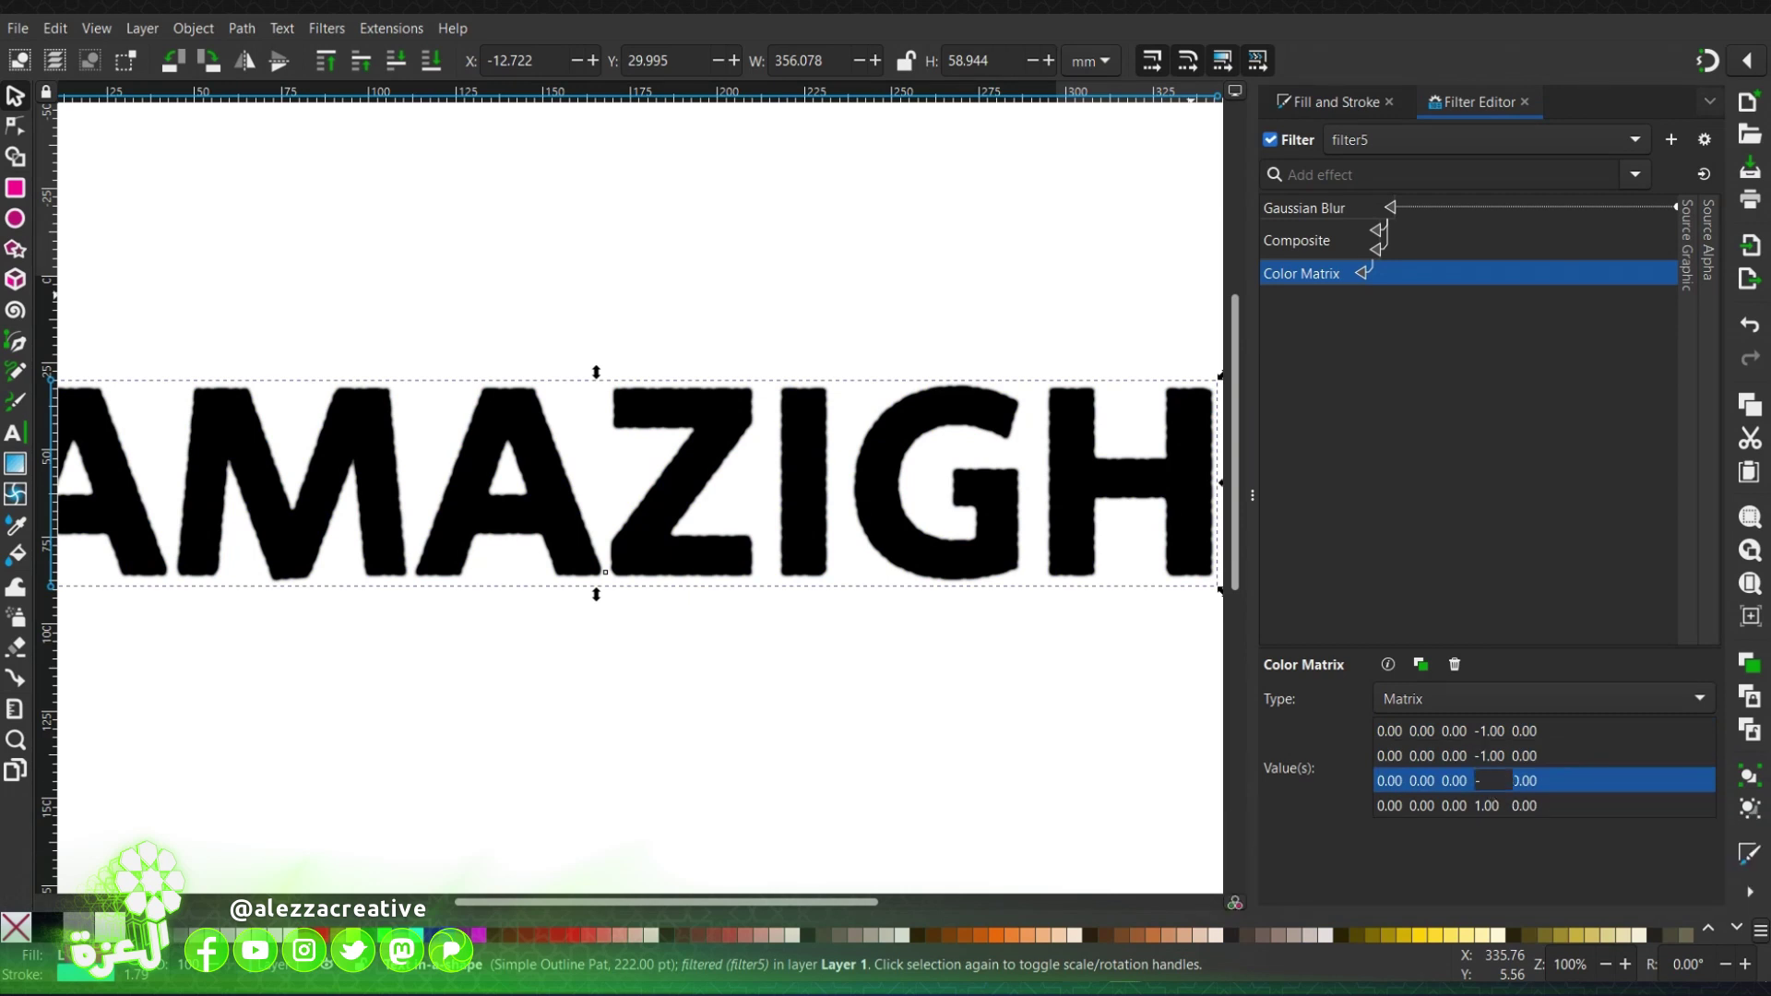
text(1)
Add a second Composite effect after the Color Matrix.
click(1419, 173)
text(co)
click(1343, 222)
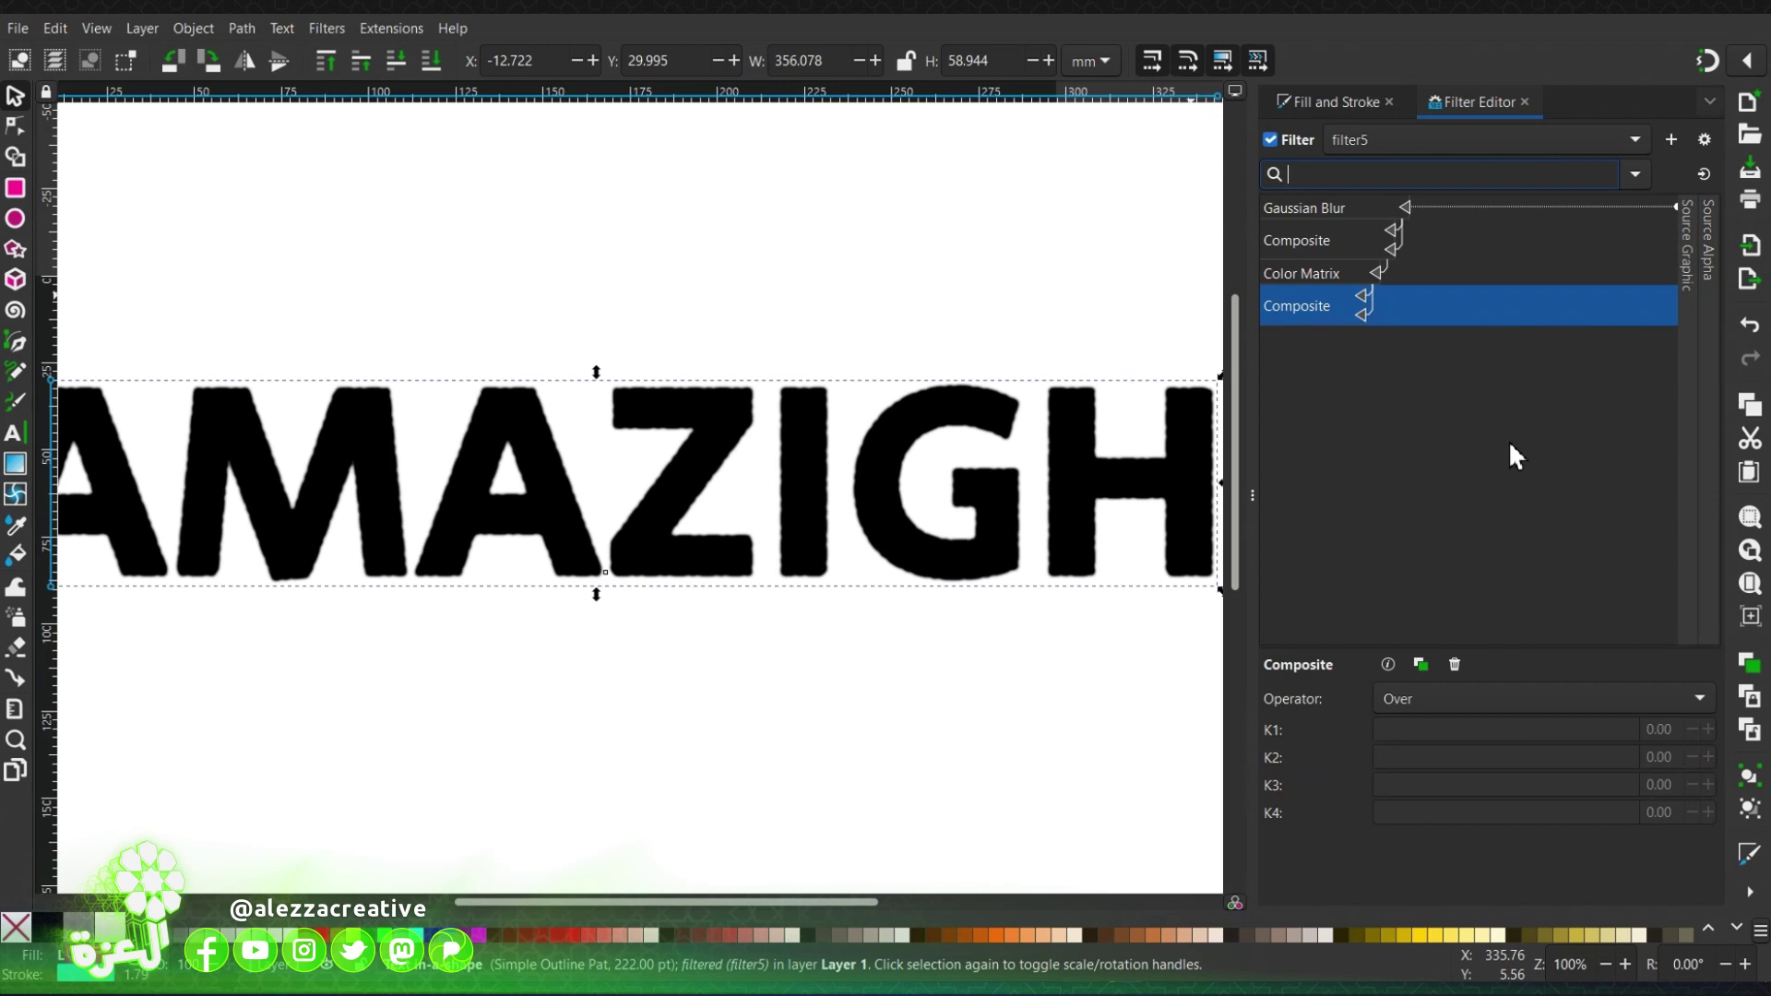
Set the second Composite effect's operator to Arithmetic with K1 at 4.54.
click(1480, 699)
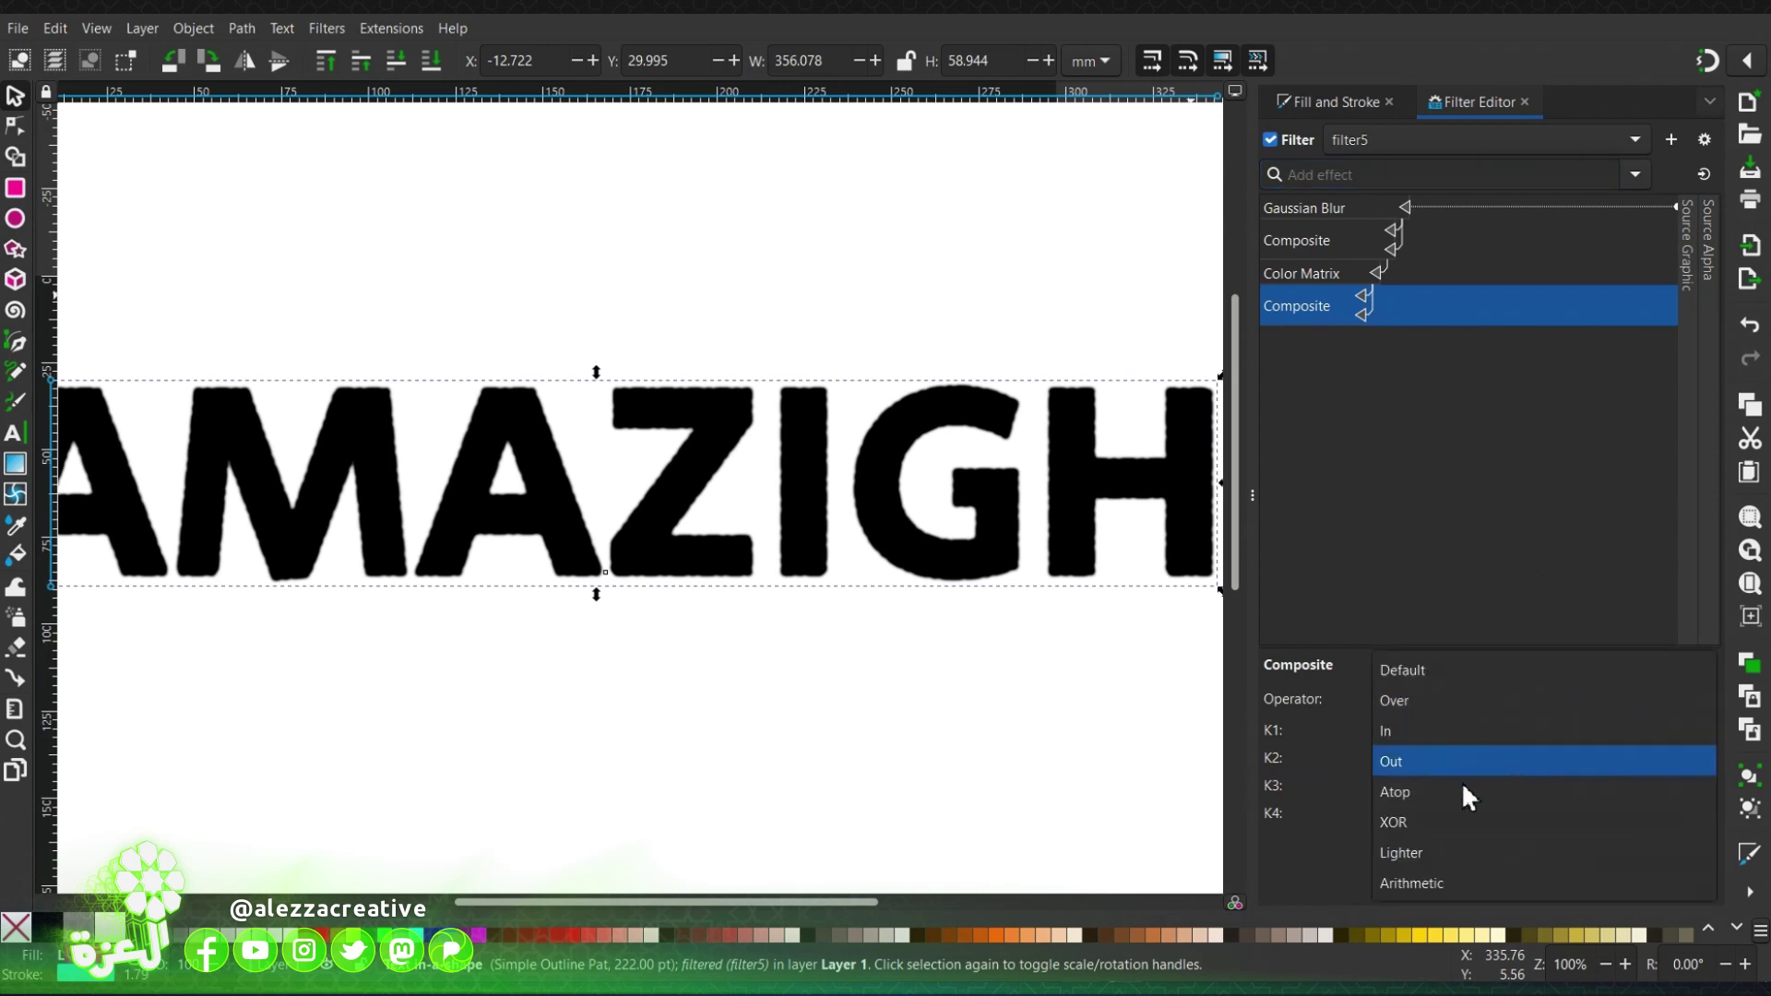
click(1457, 884)
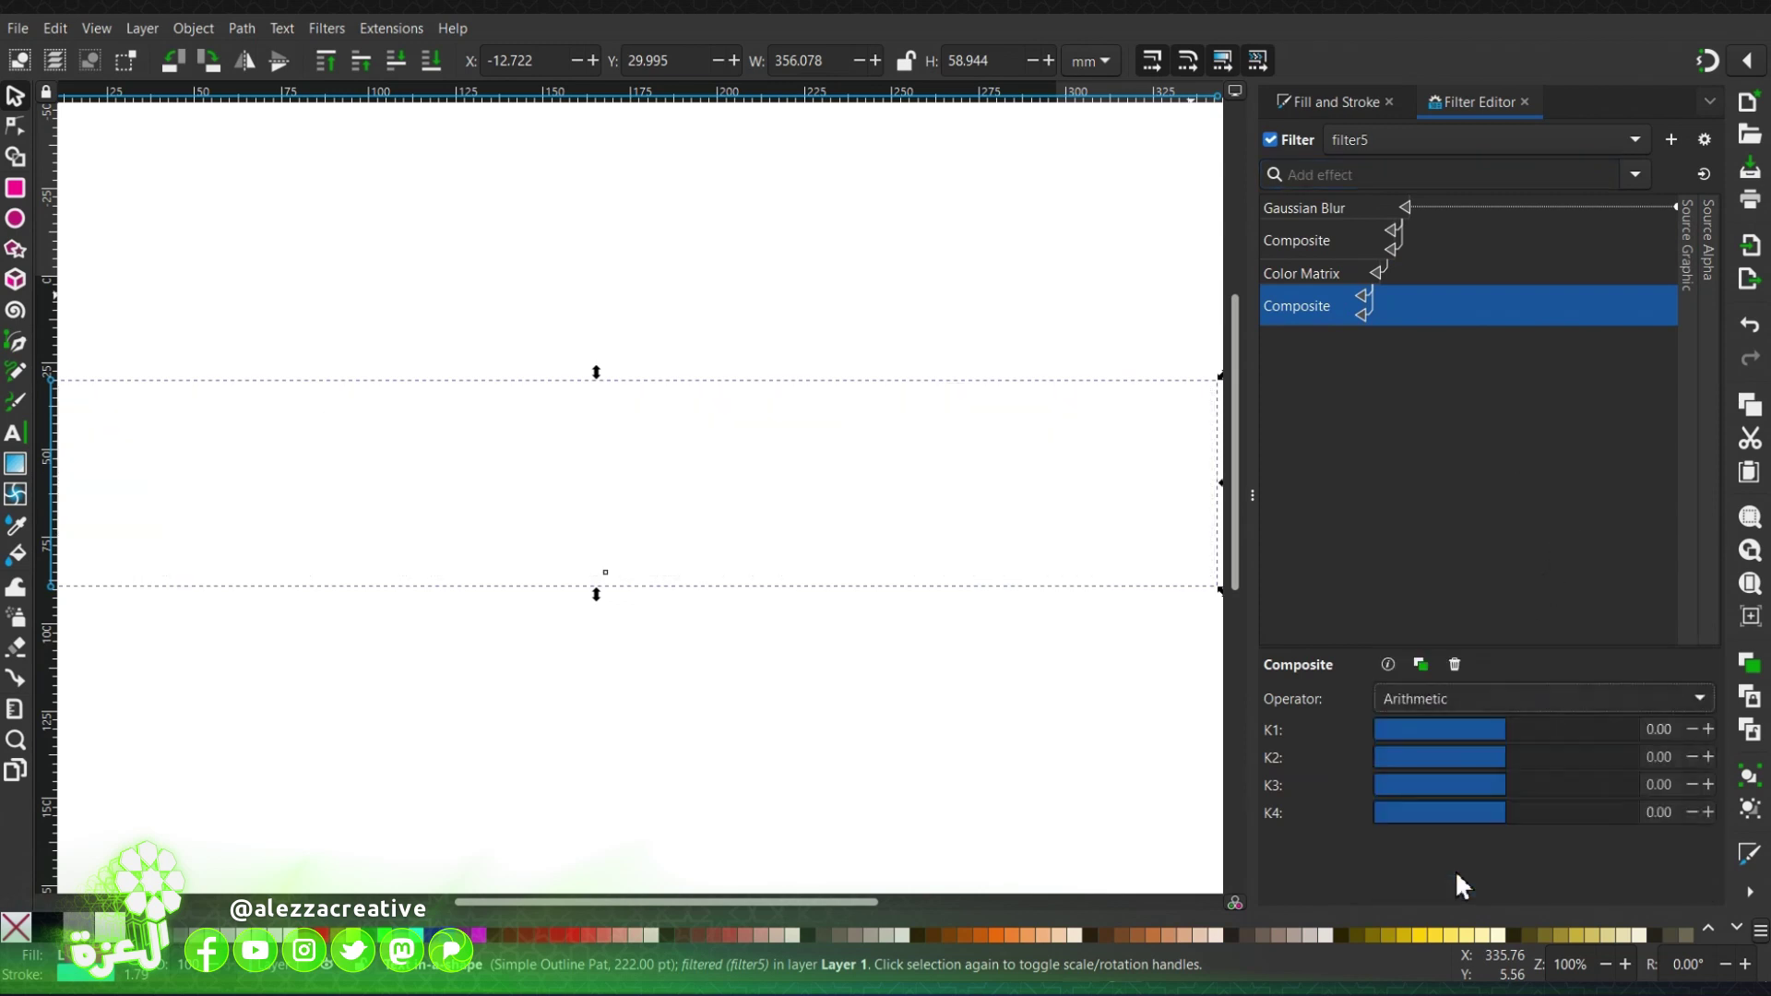
click(1657, 729)
text(4.54)
key(Return)
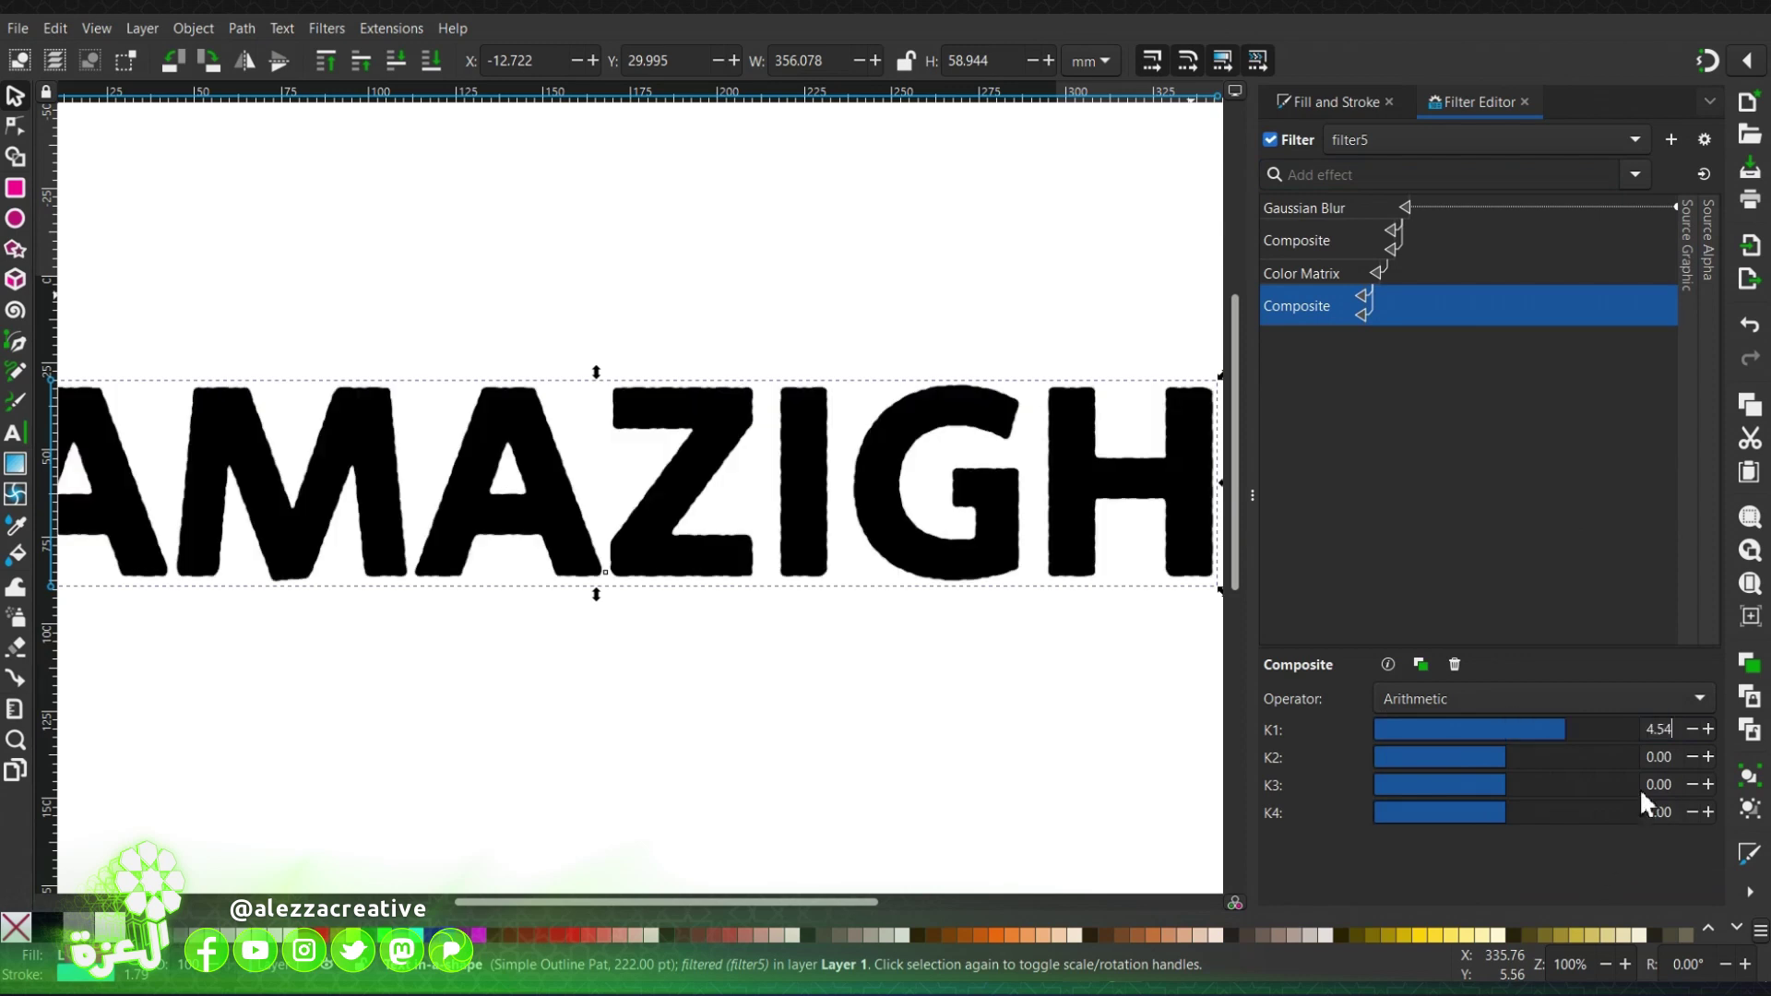
Set the second Composite effect's K3 to 1.74 and K4 to -0.92.
double_click(1674, 760)
double_click(1671, 787)
text(1.74)
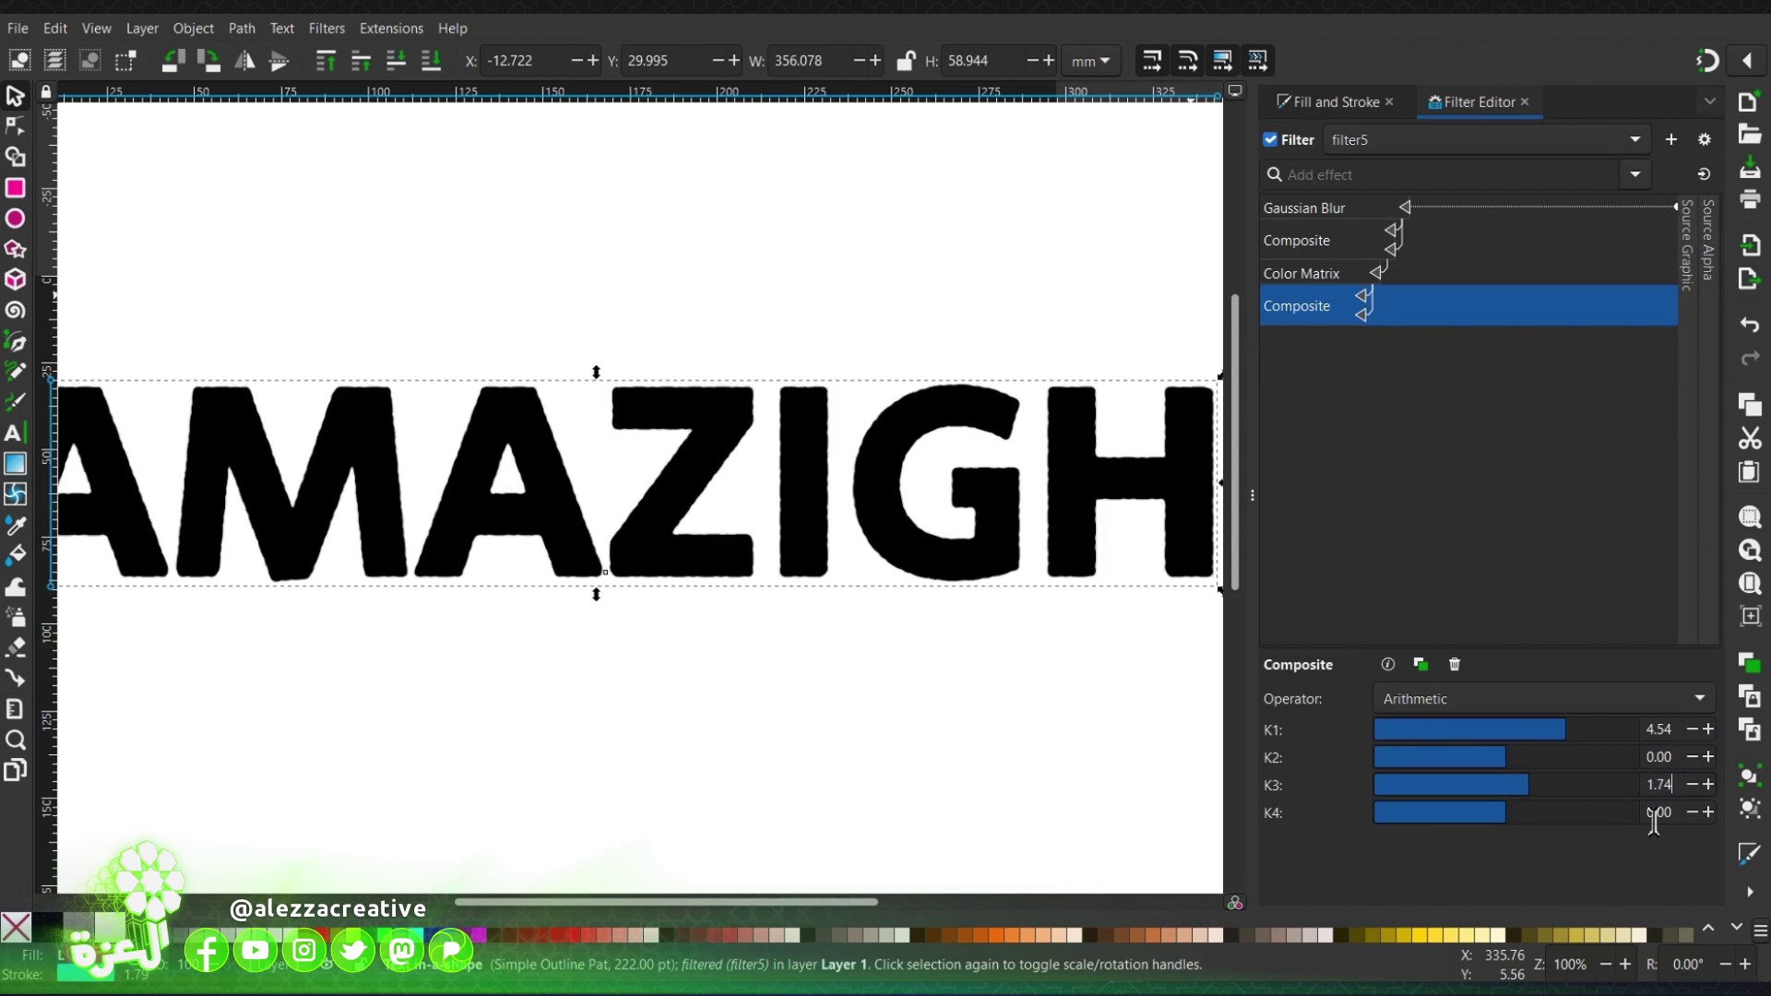
key(Tab)
text(-0.92)
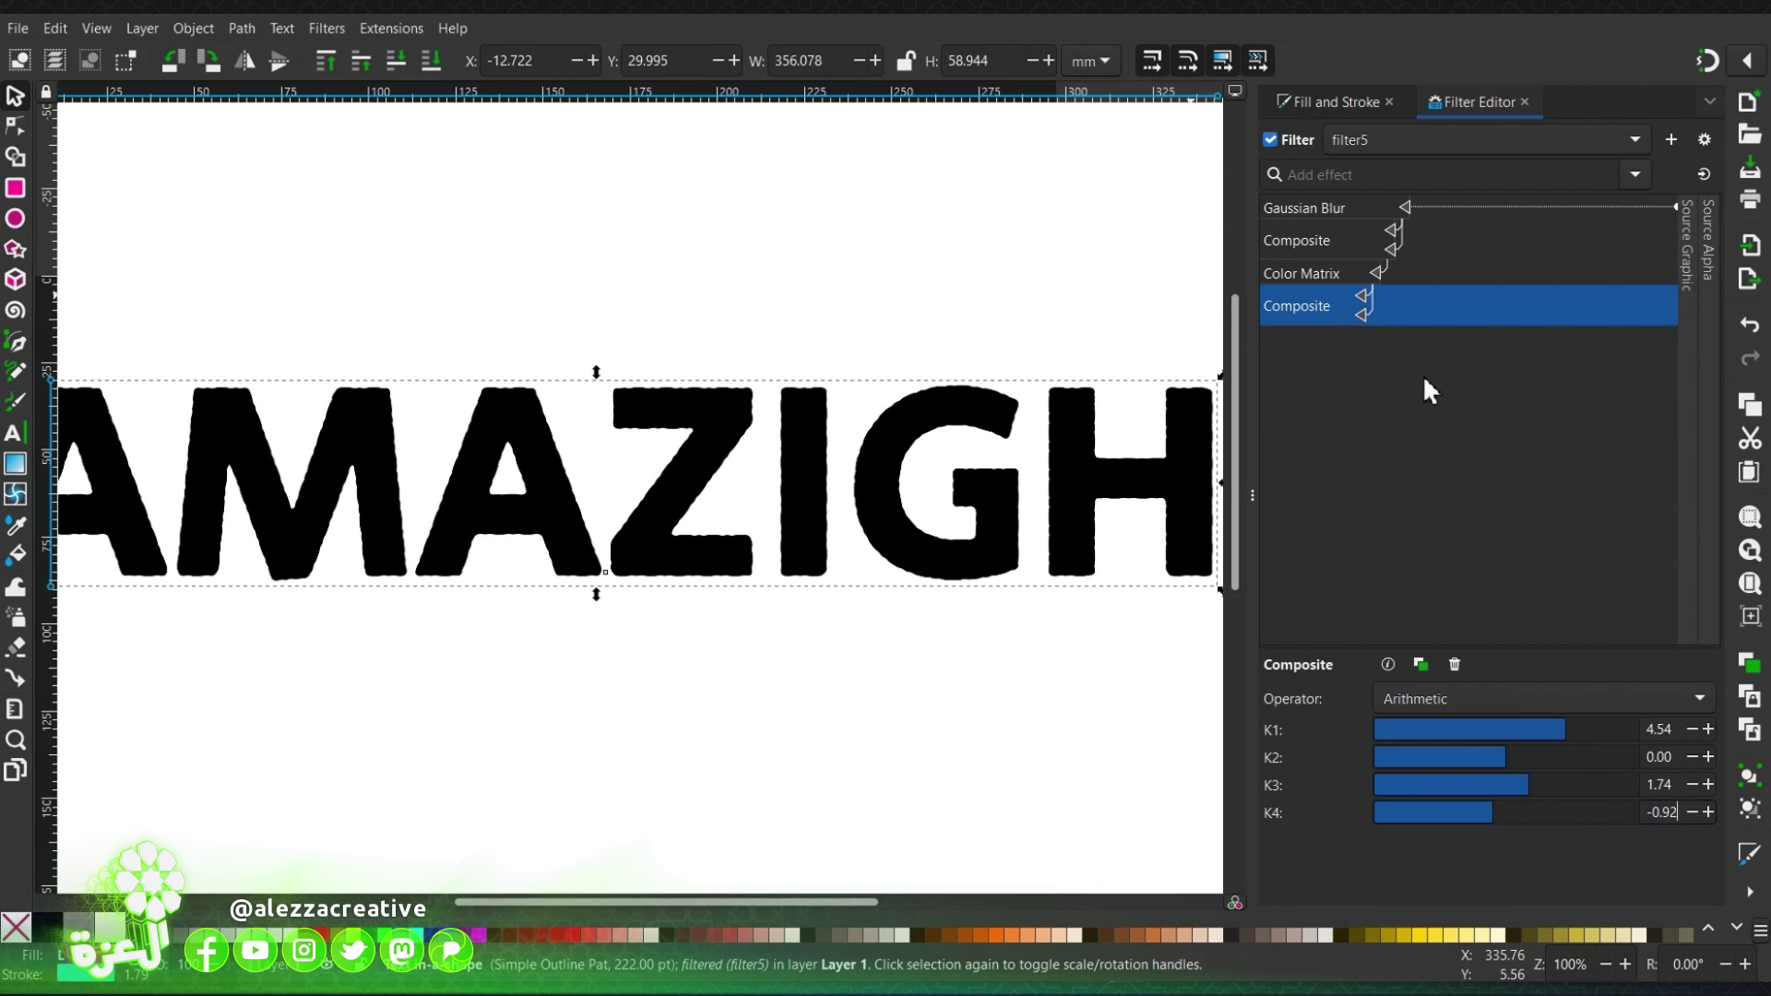
Add a third Composite effect and connect its first input to the output of the first Composite.
click(1414, 172)
text(com)
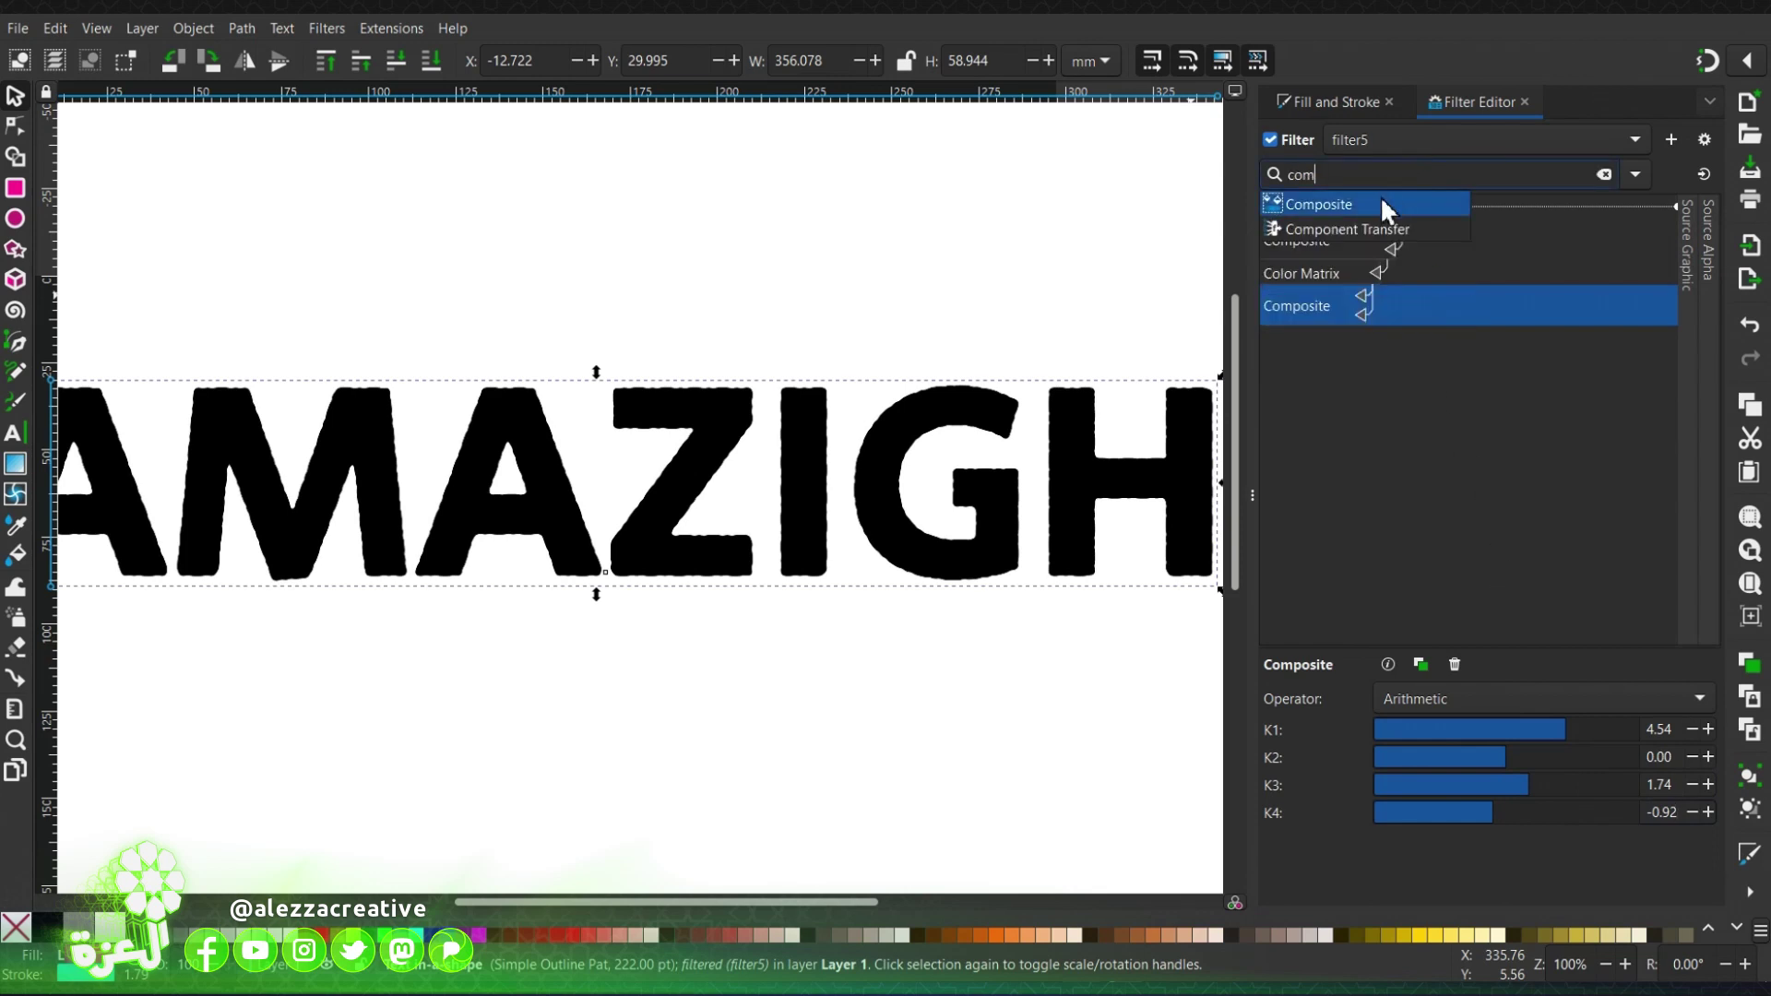
click(1380, 196)
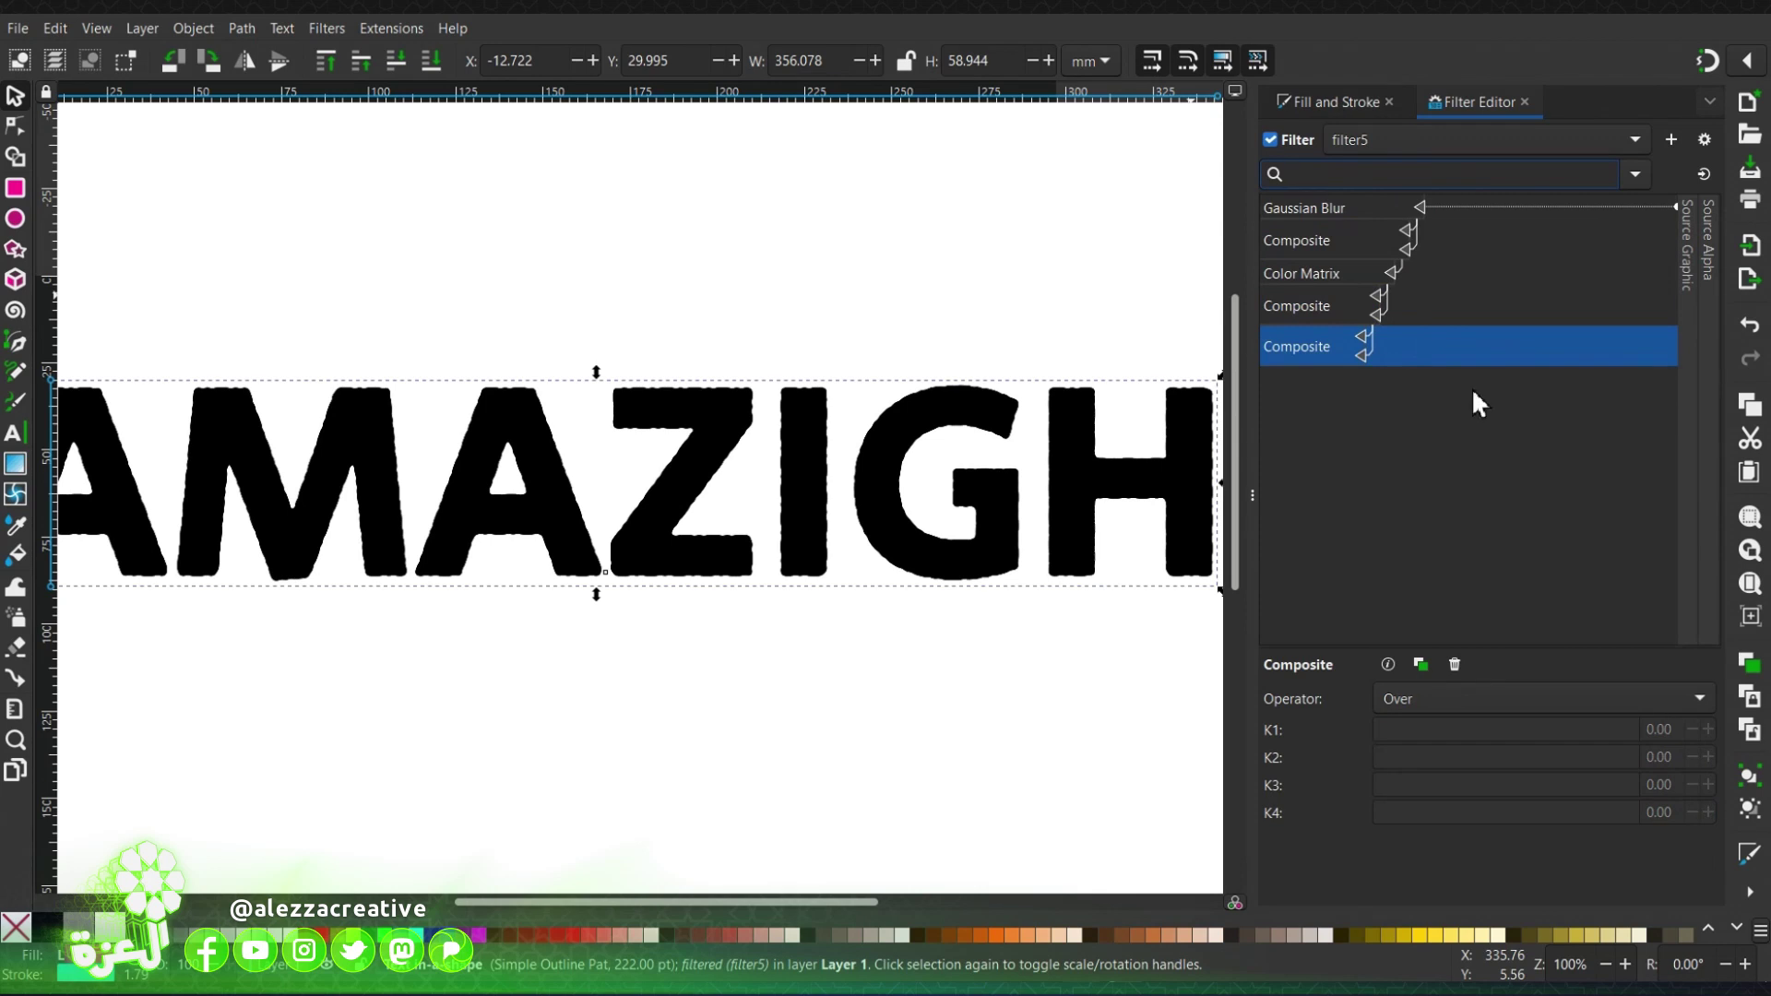
drag(1409, 251, 1404, 245)
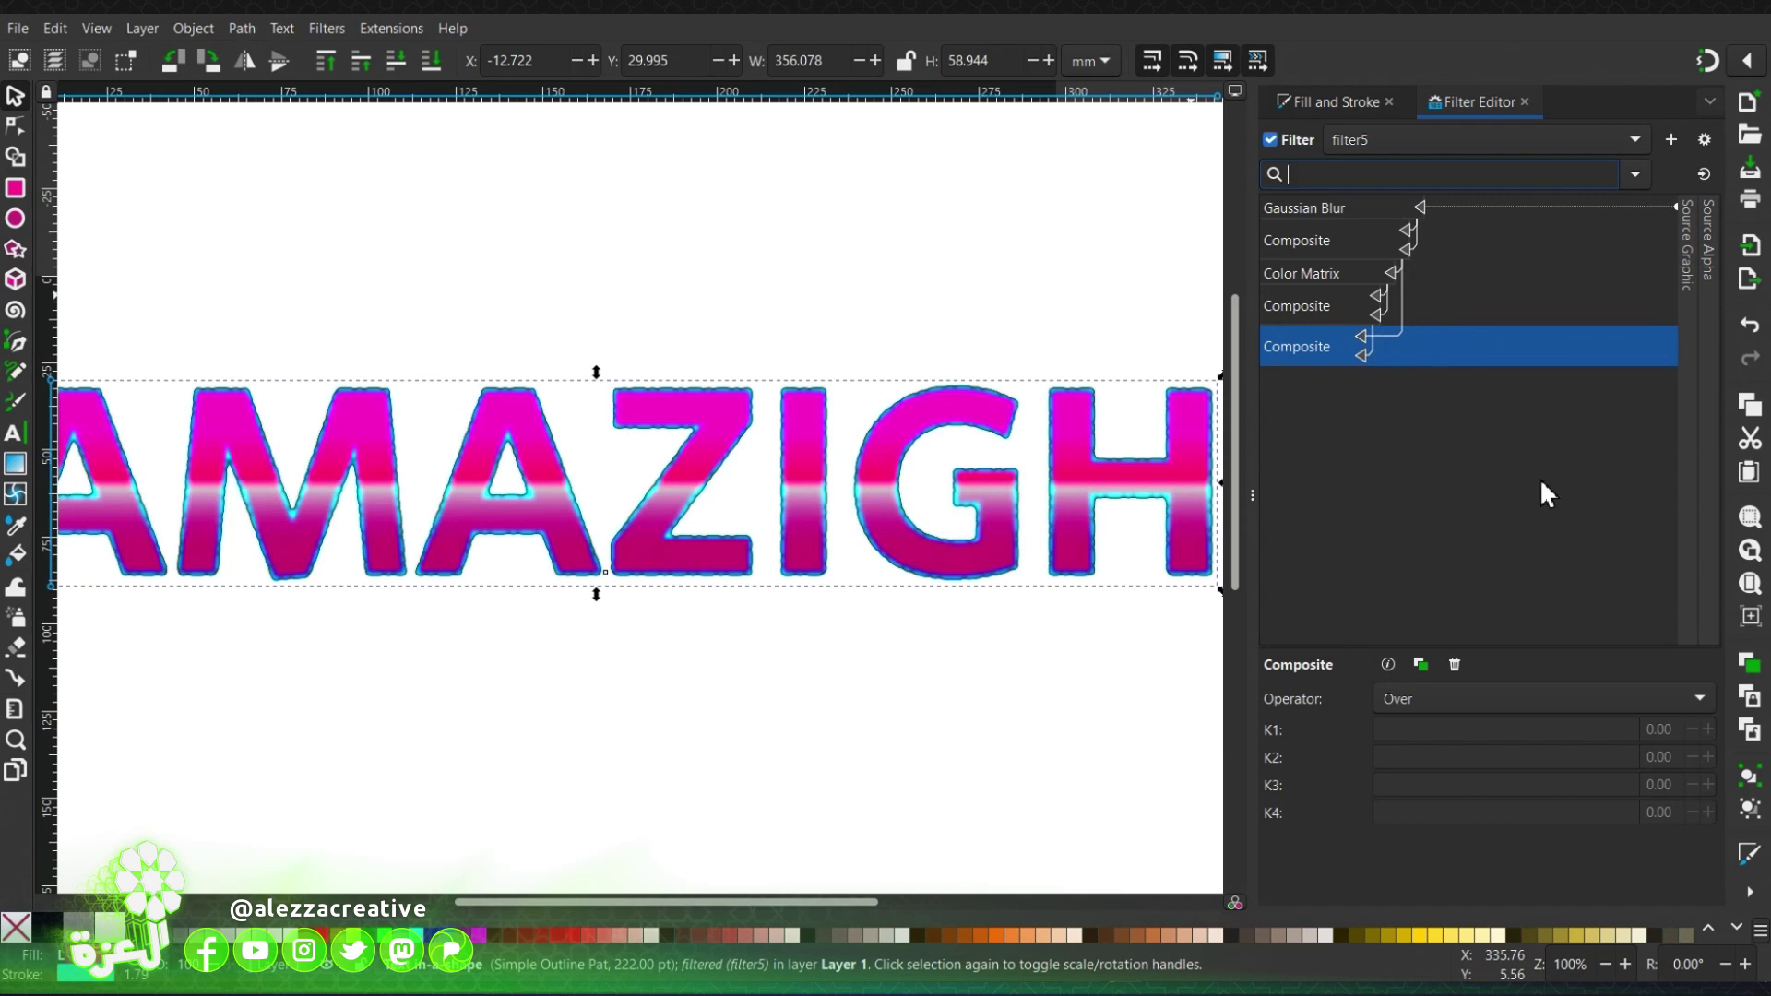
scroll(931, 509, up, 1)
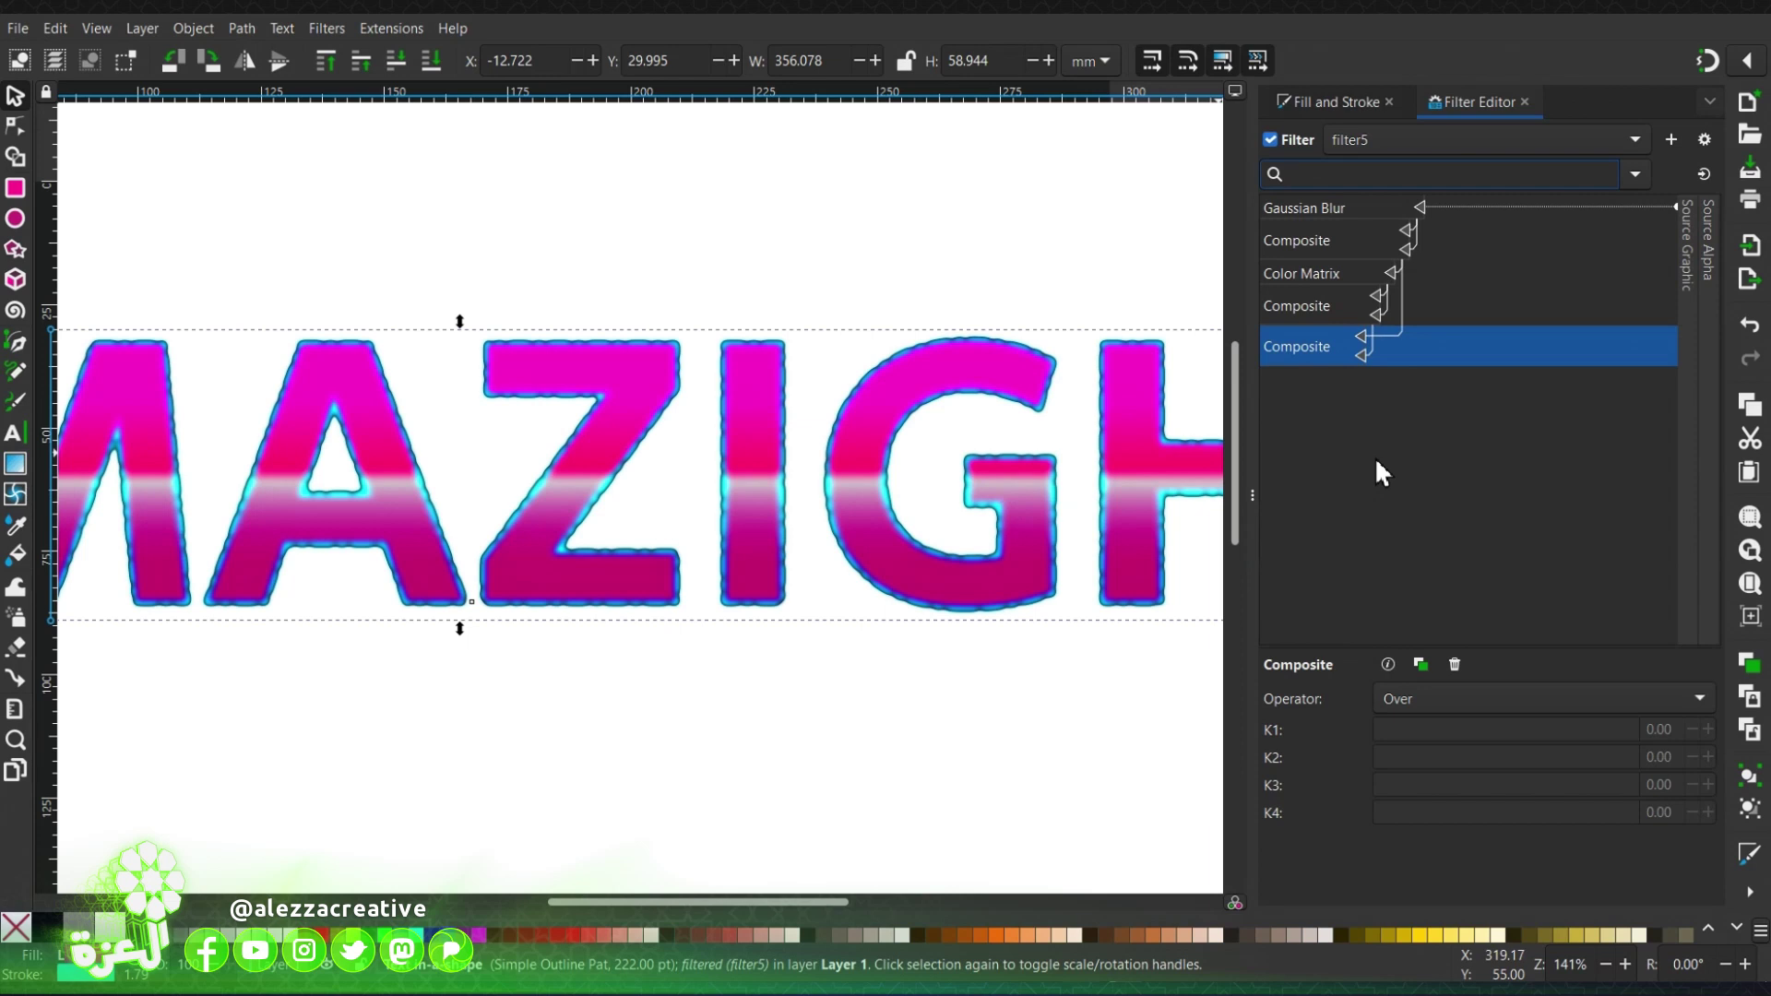
Set the third Composite effect's operator to Arithmetic with K1 at 1.16.
click(1506, 706)
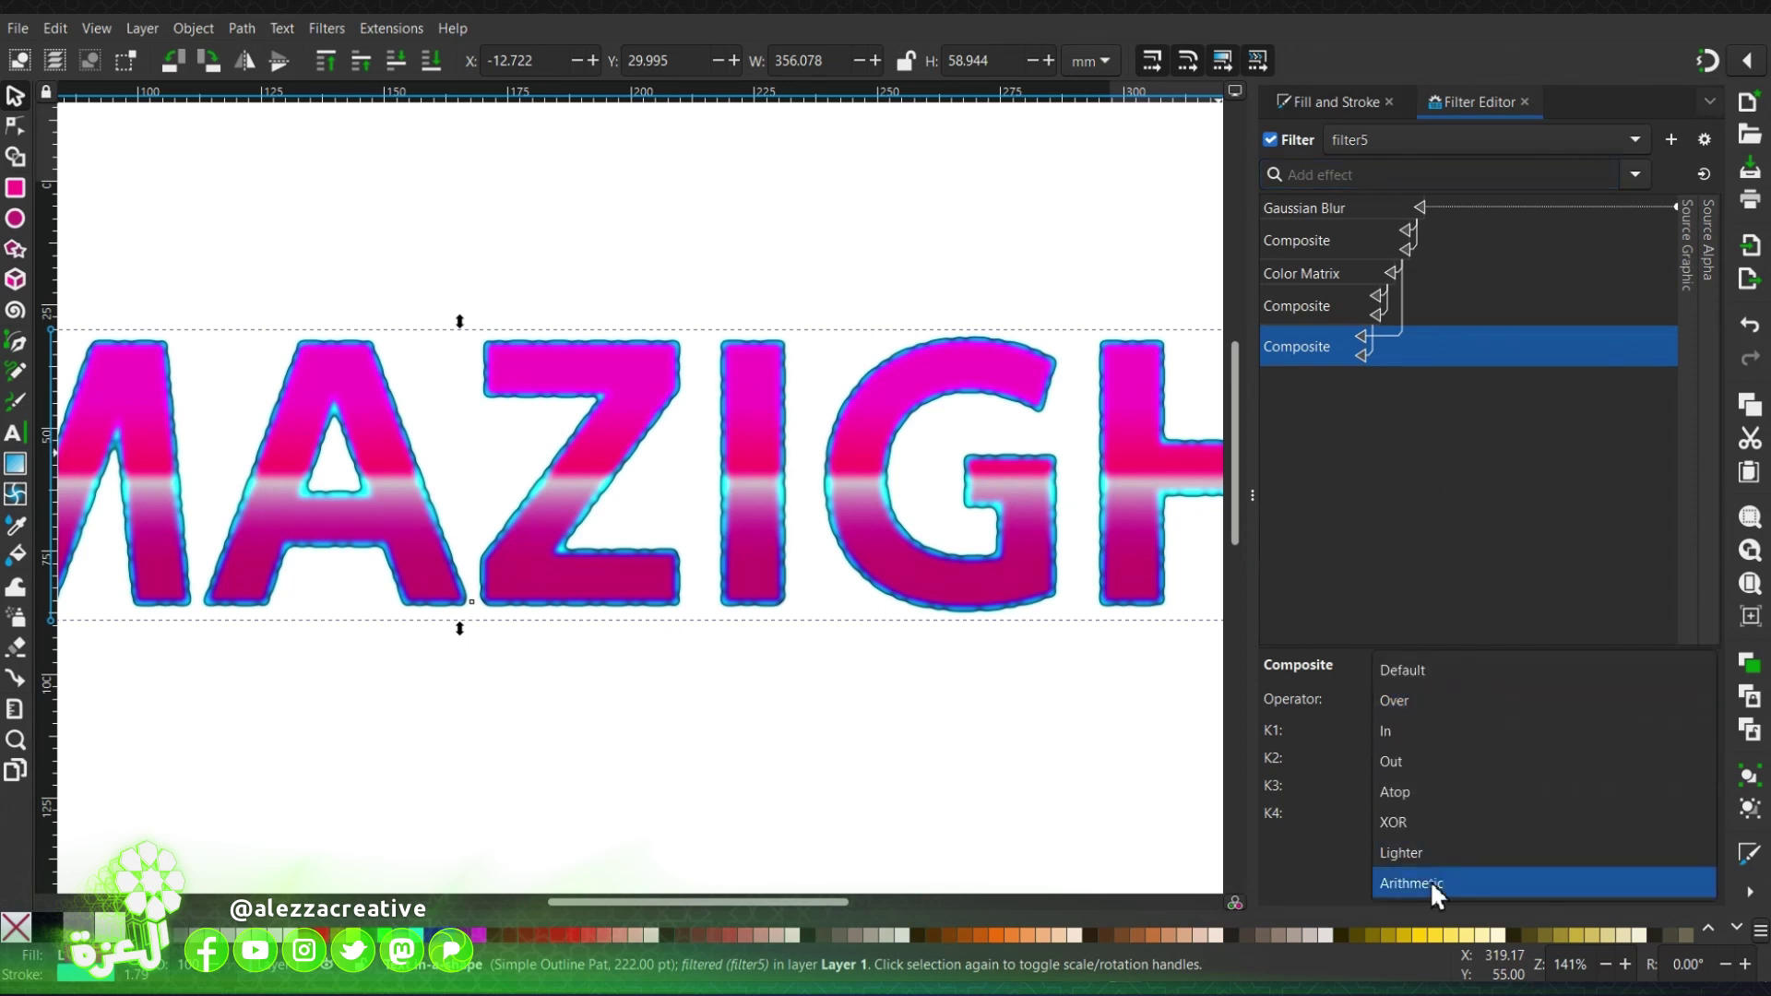
click(1429, 880)
double_click(1658, 731)
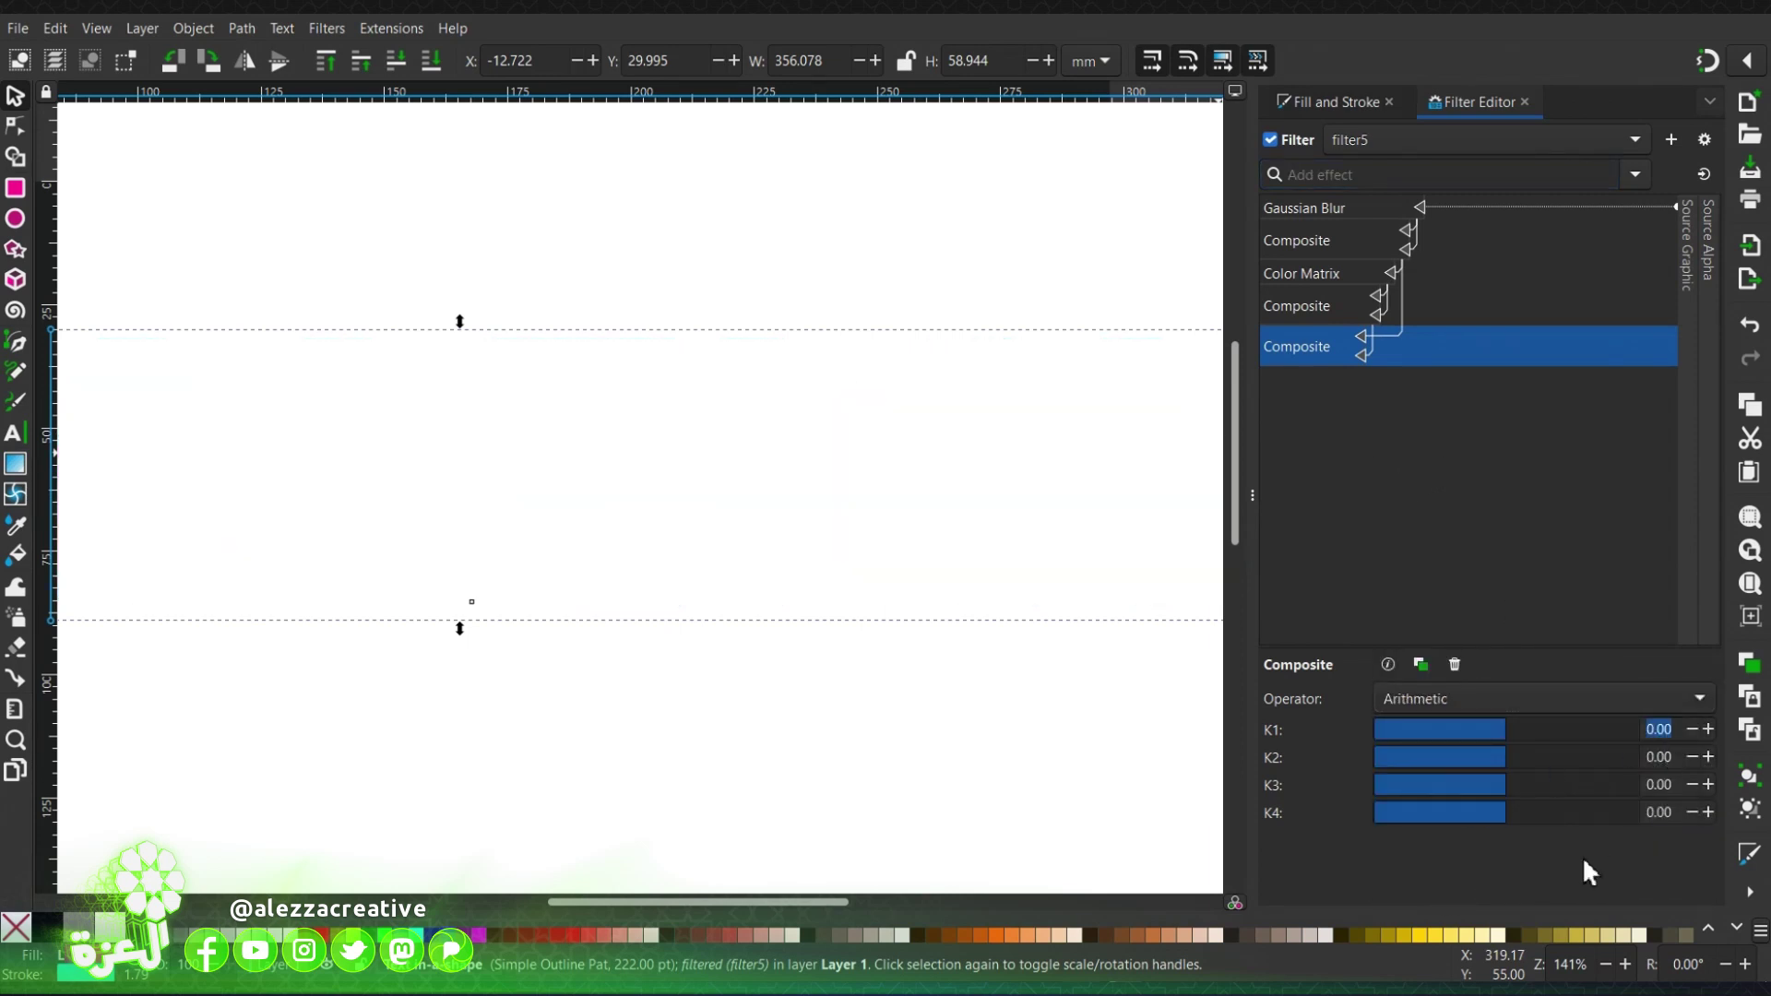
text(1.16)
key(Return)
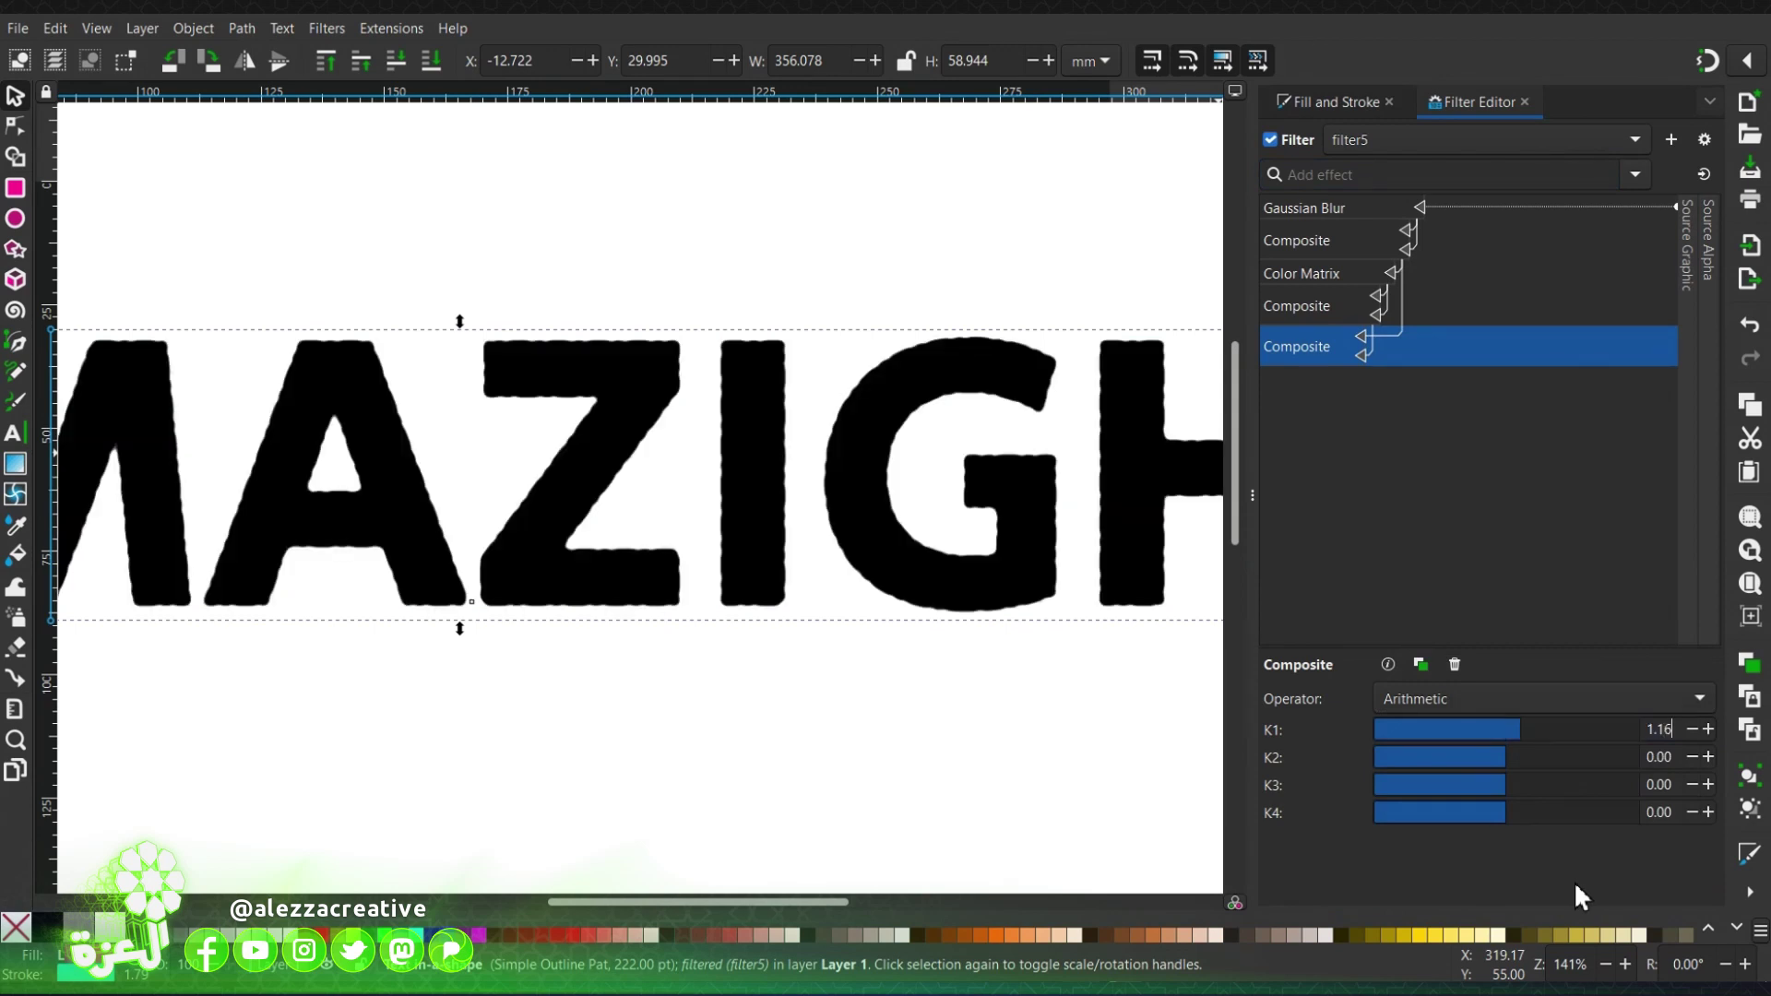
Set the third Composite effect's K2 and K3 to 0.65, and K4 to 0.
double_click(1657, 757)
text(0.65)
key(Return)
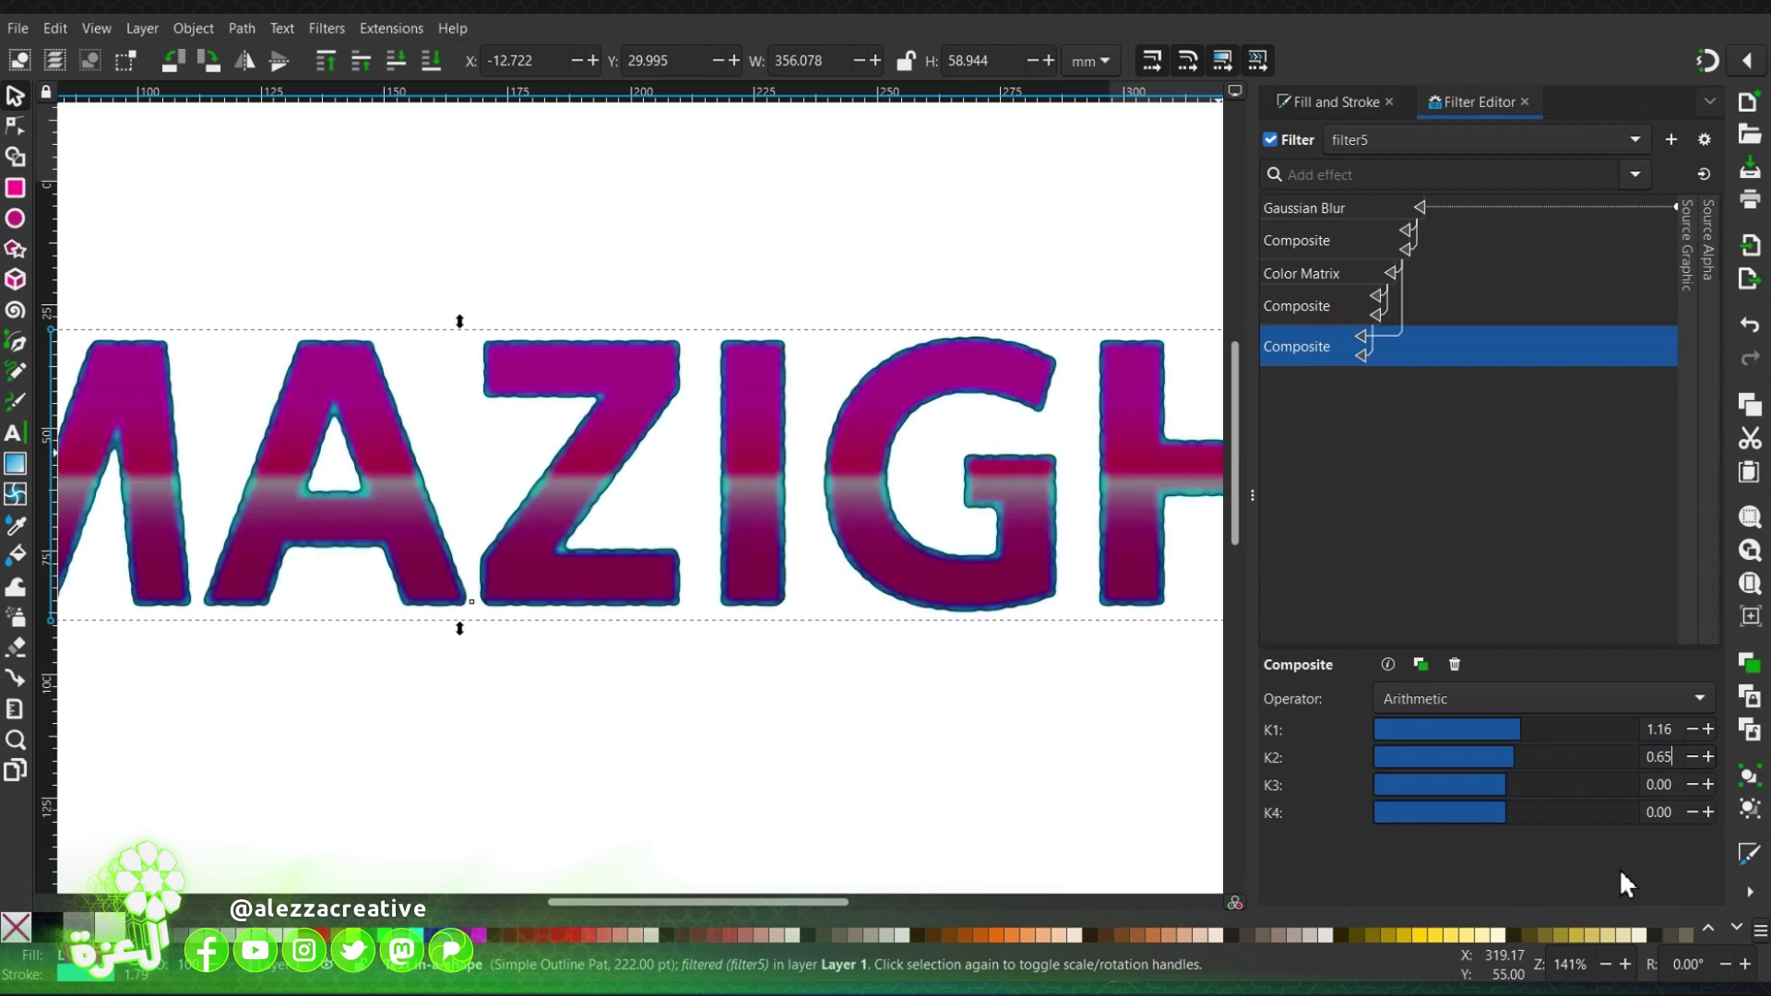
double_click(1659, 785)
text(0.65)
key(Return)
key(Tab)
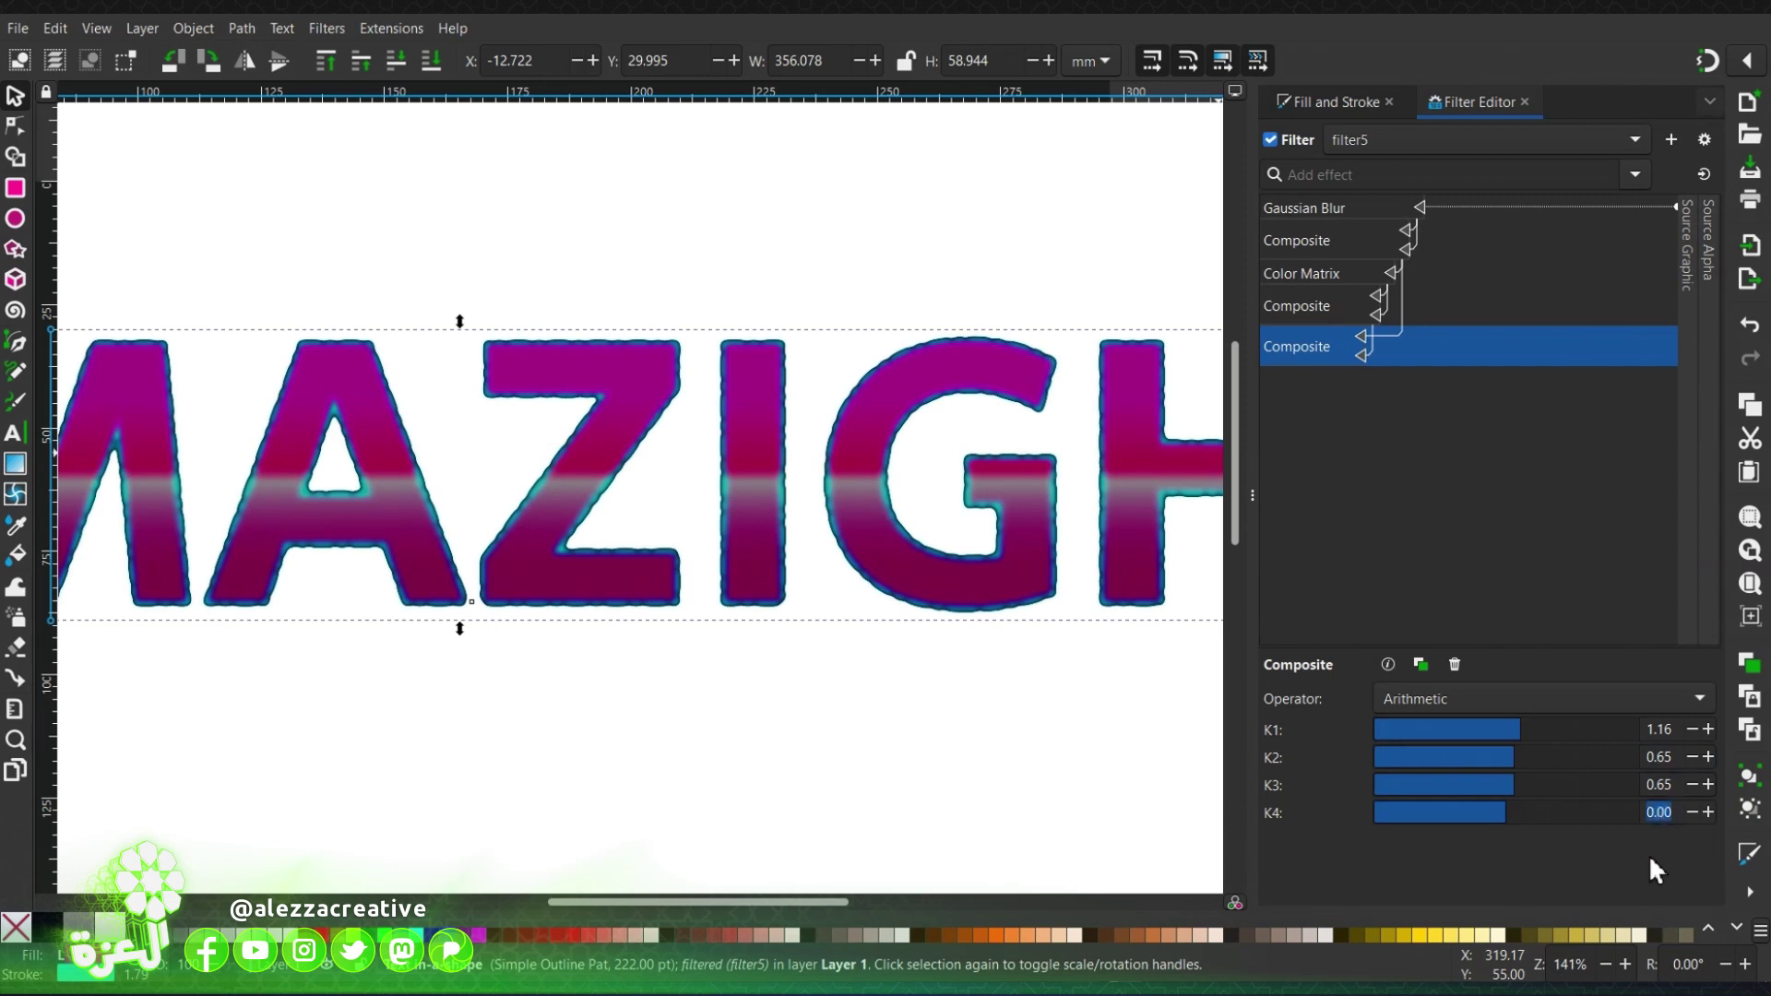
text(00)
Add a fourth Composite effect at the end of the filter chain with the Over operator.
click(1397, 177)
text(com)
click(1374, 203)
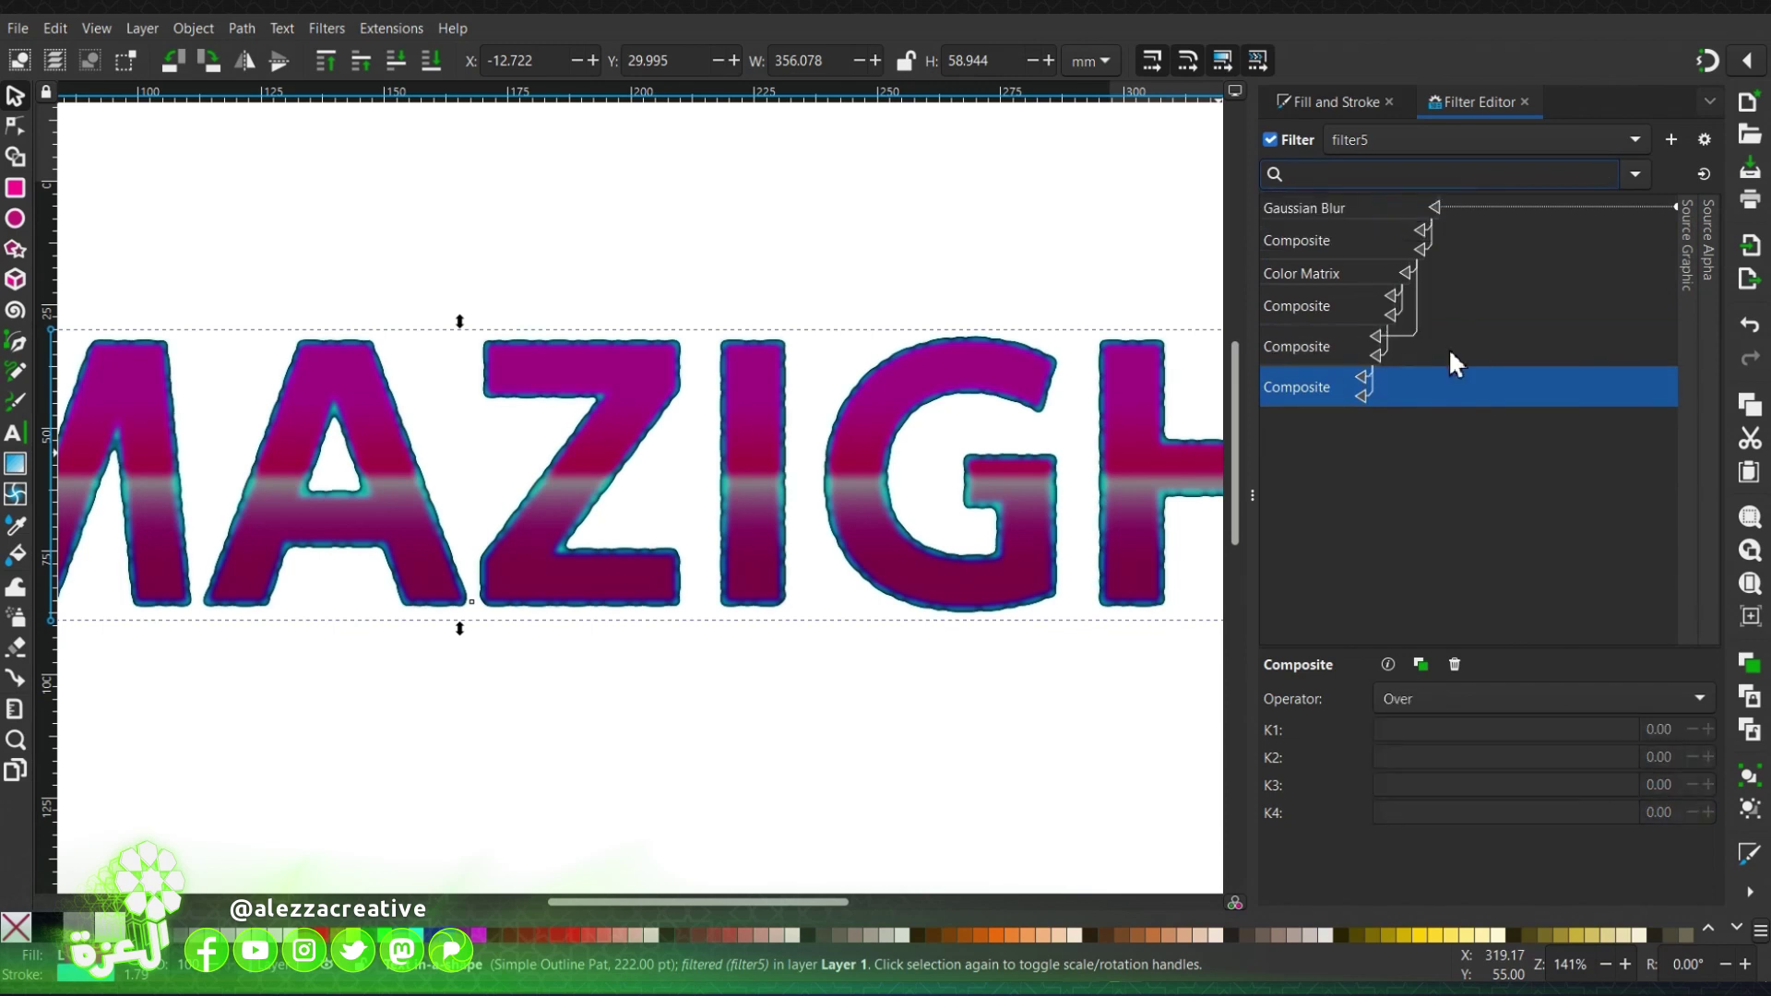
click(1490, 701)
click(1486, 709)
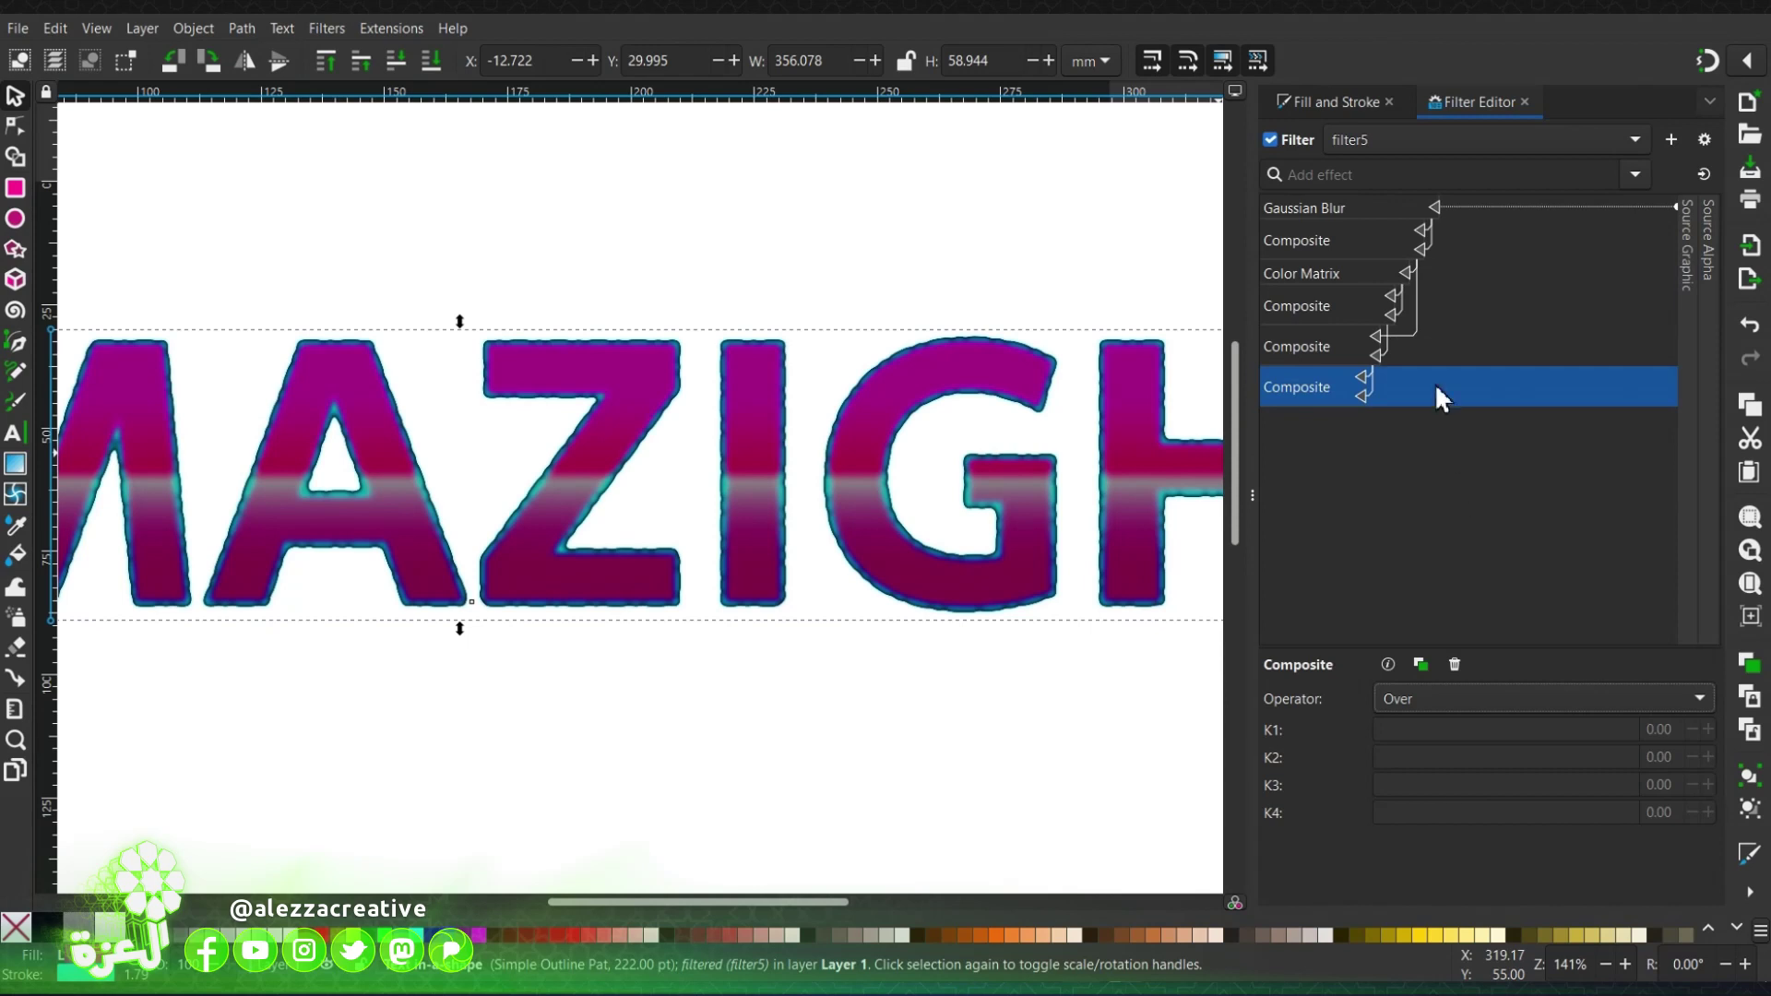
Add a Blend effect after the last Composite and set its mode to Color Dodge.
click(1391, 179)
text(bl)
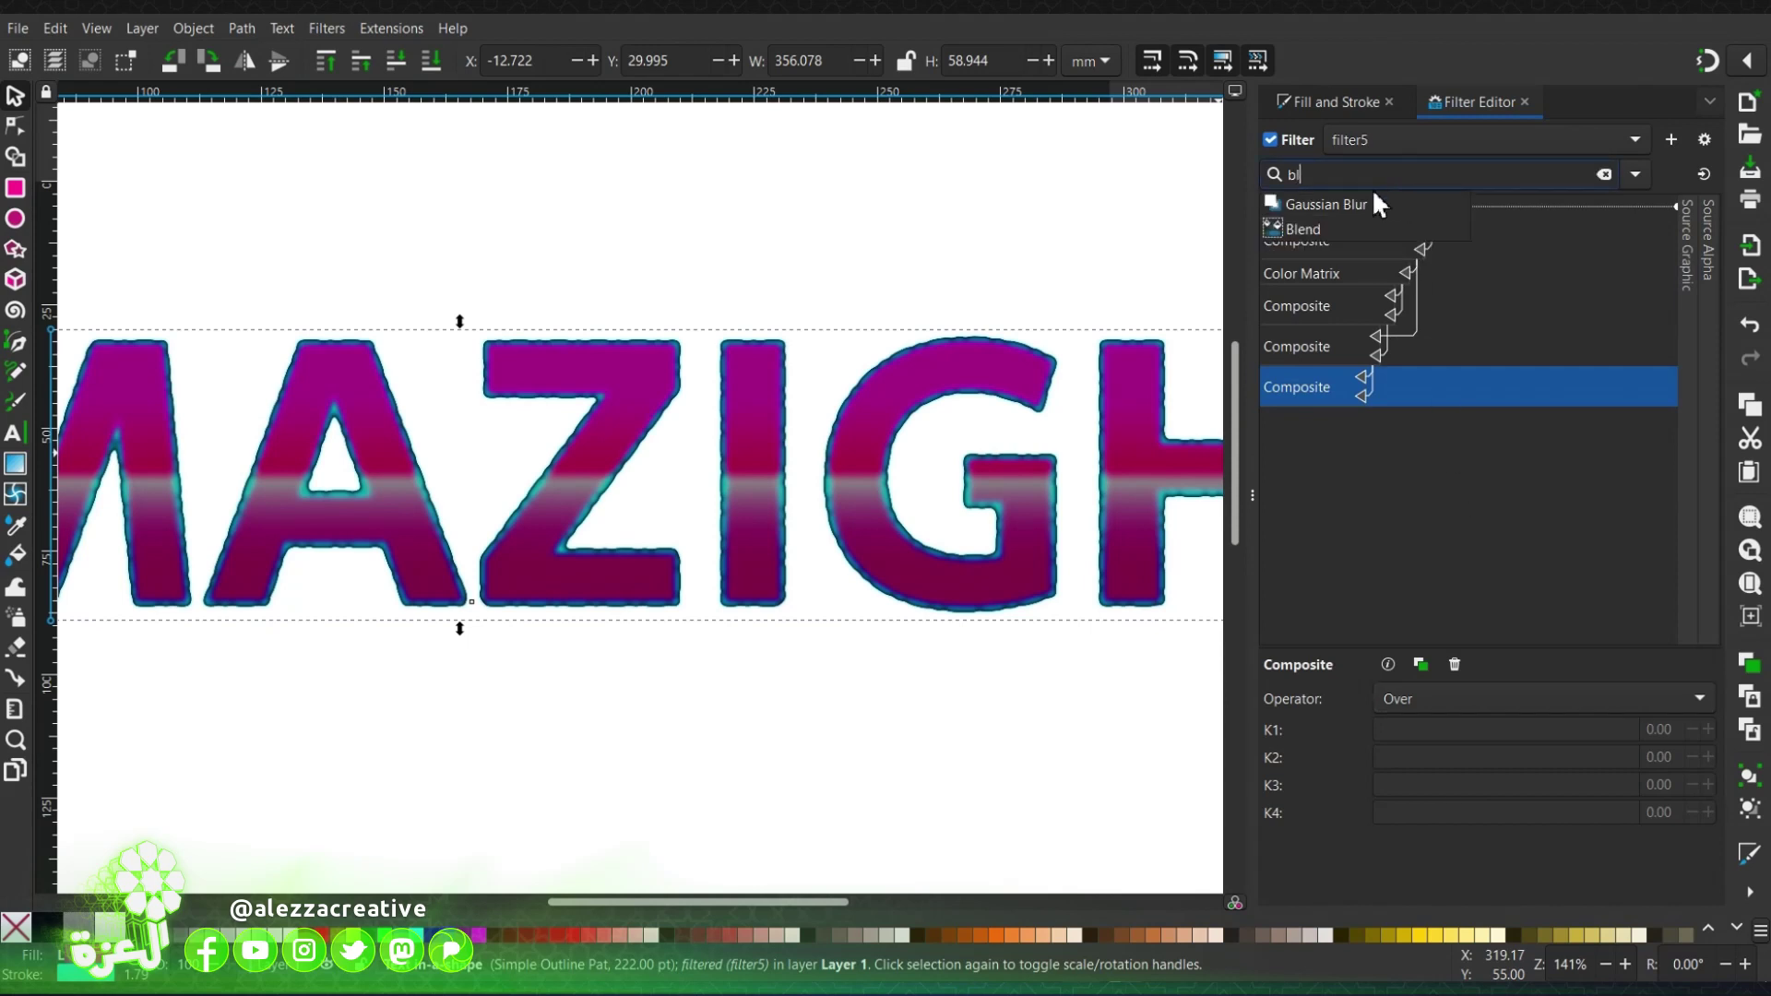
click(1344, 232)
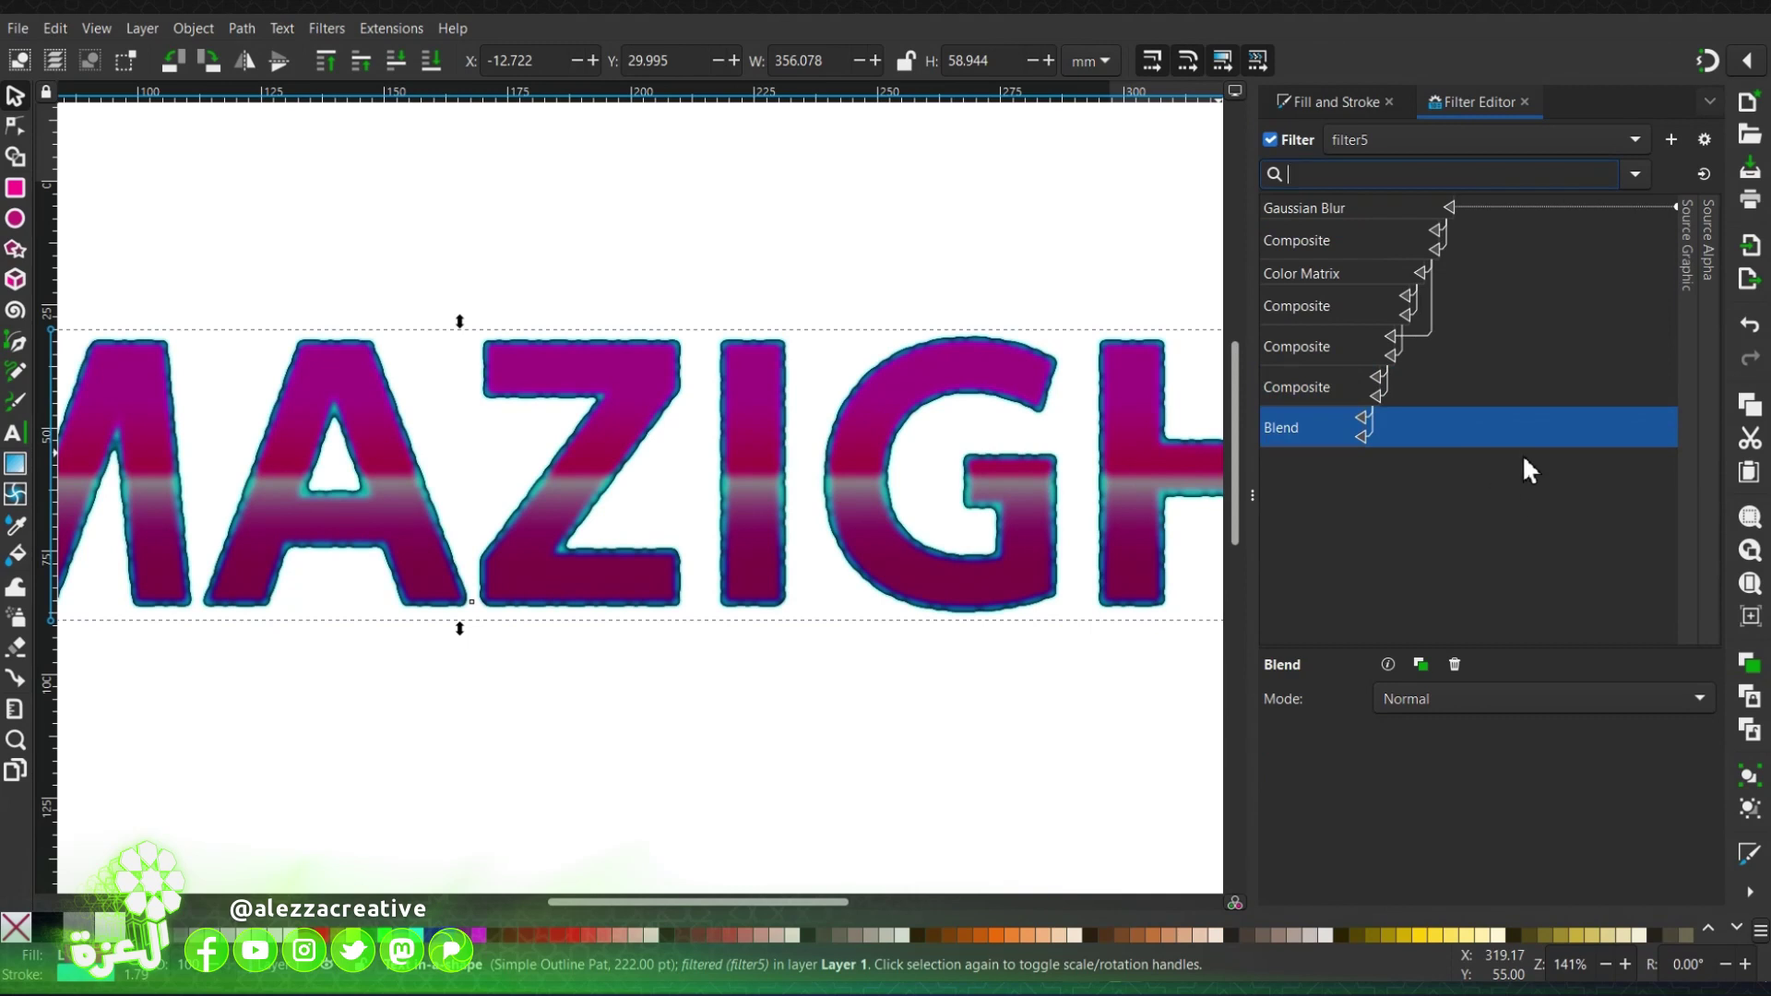
click(1491, 699)
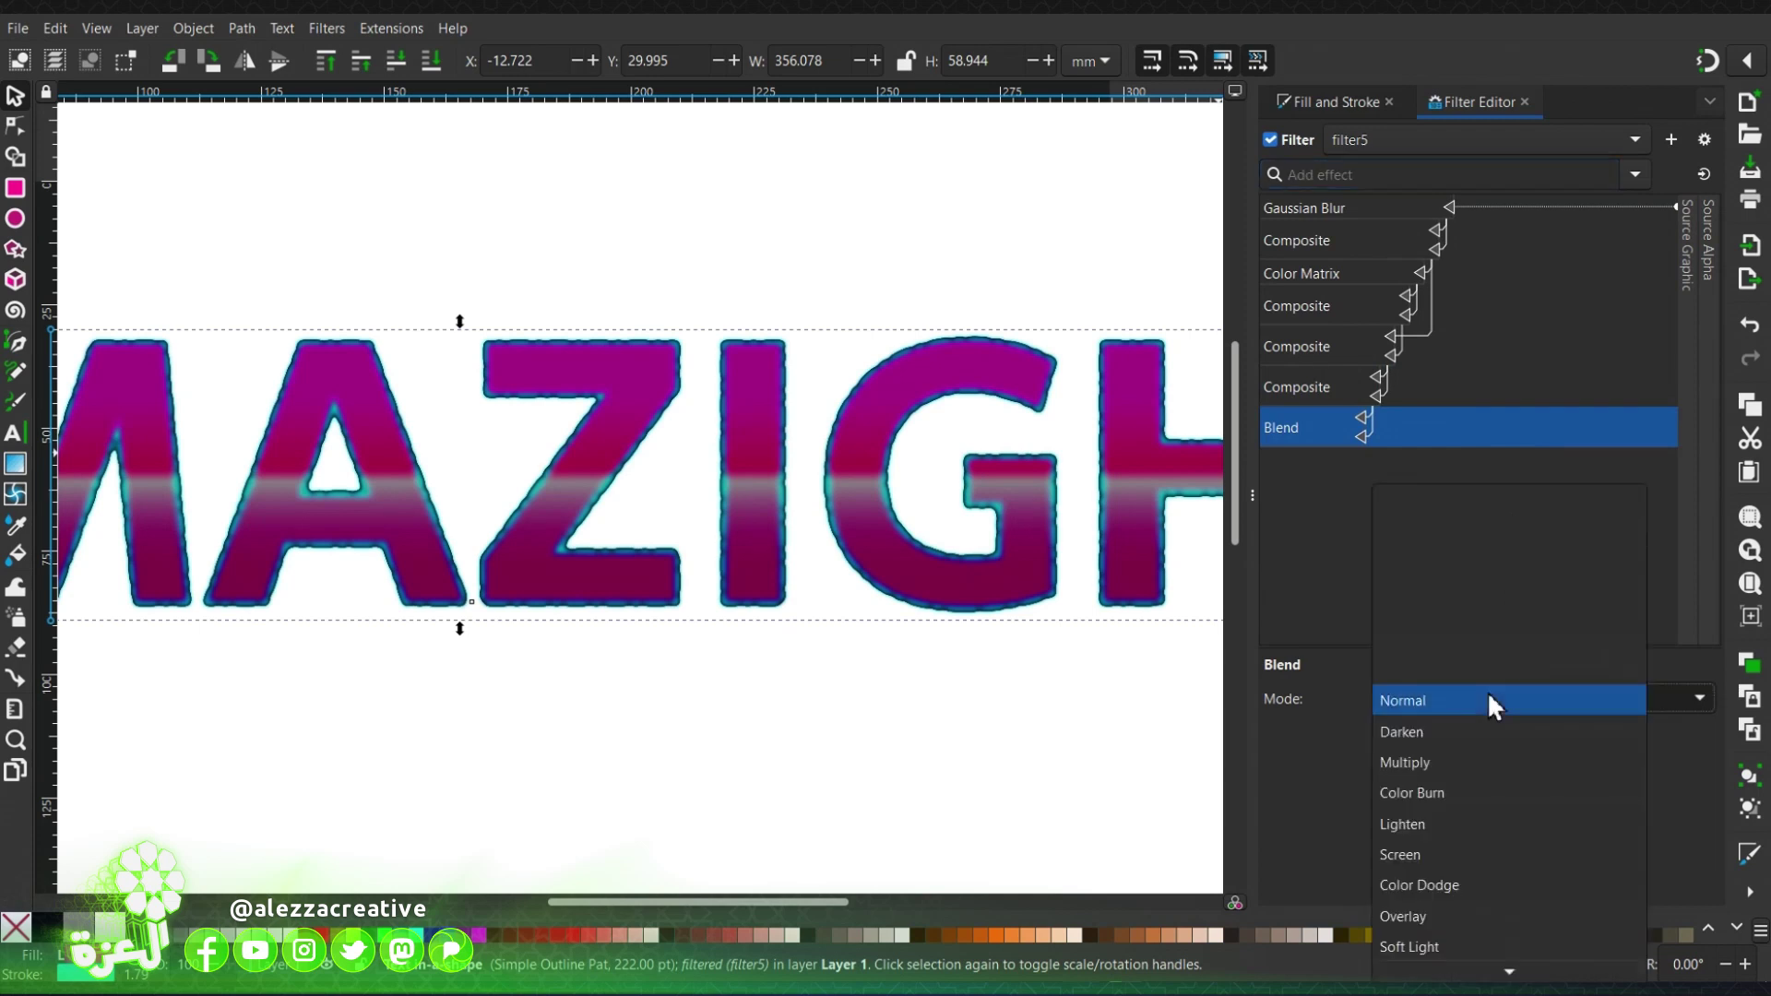
click(1457, 883)
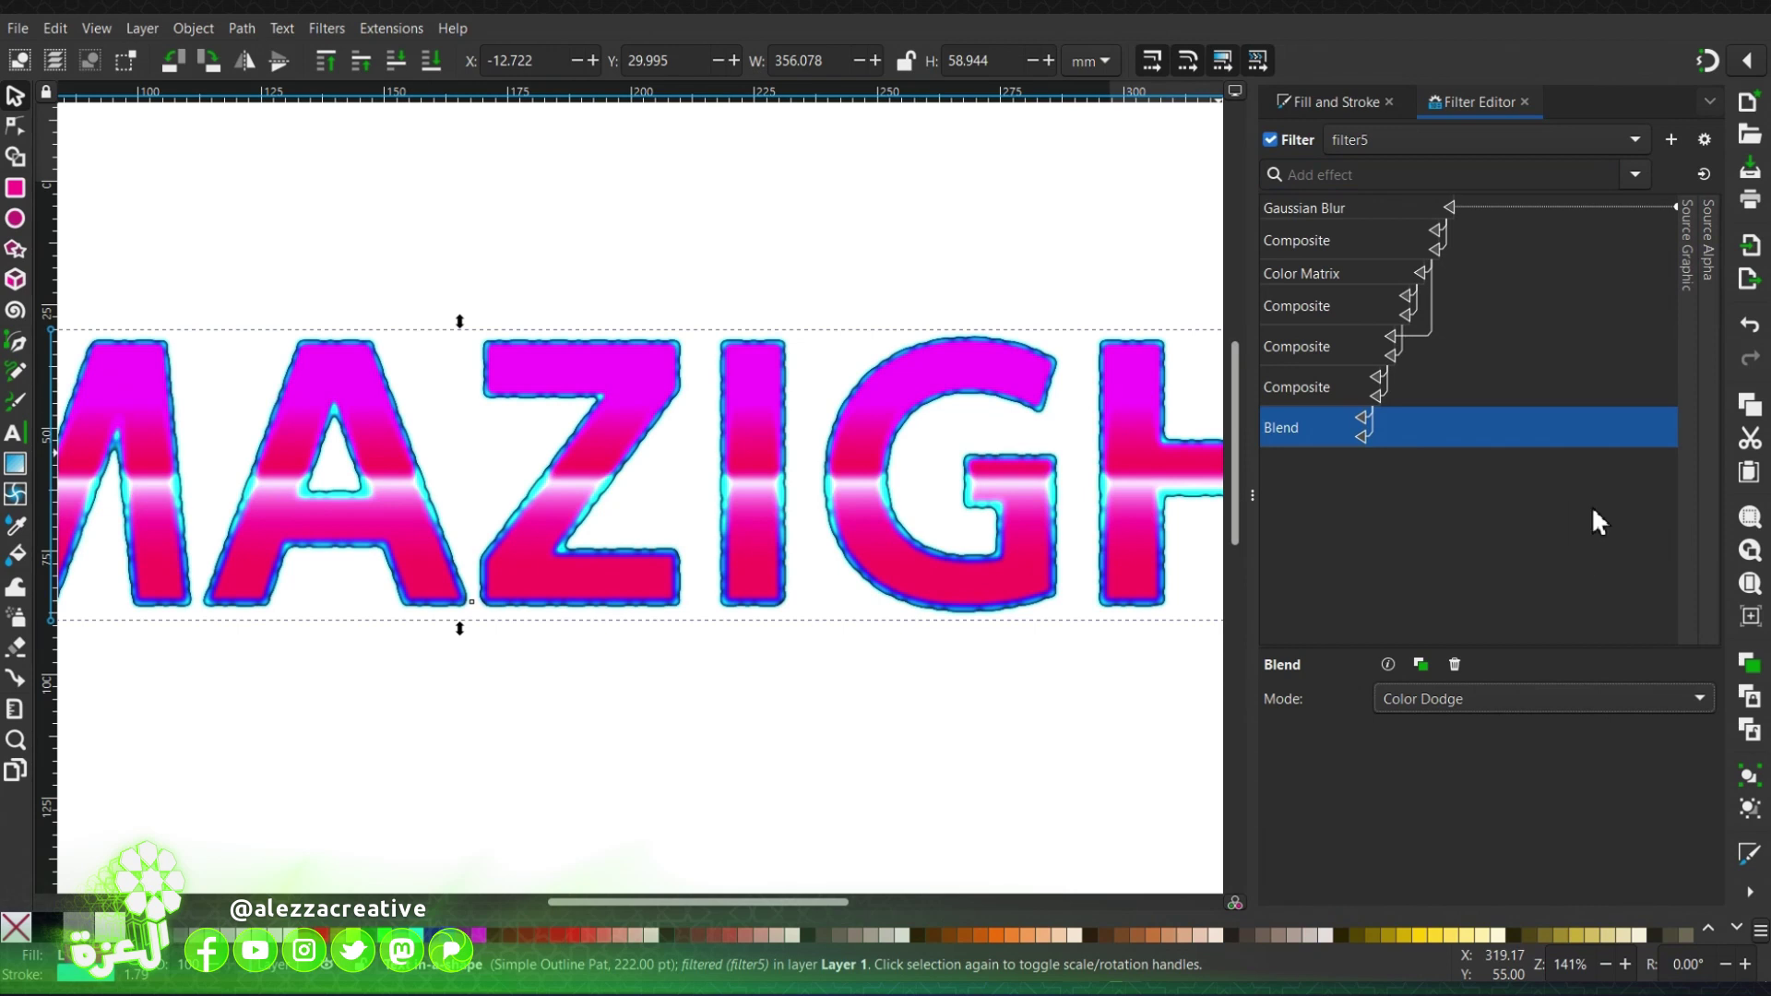
Add a Color Matrix effect after the Blend and set its type to Hue Rotate.
click(1453, 169)
text(col)
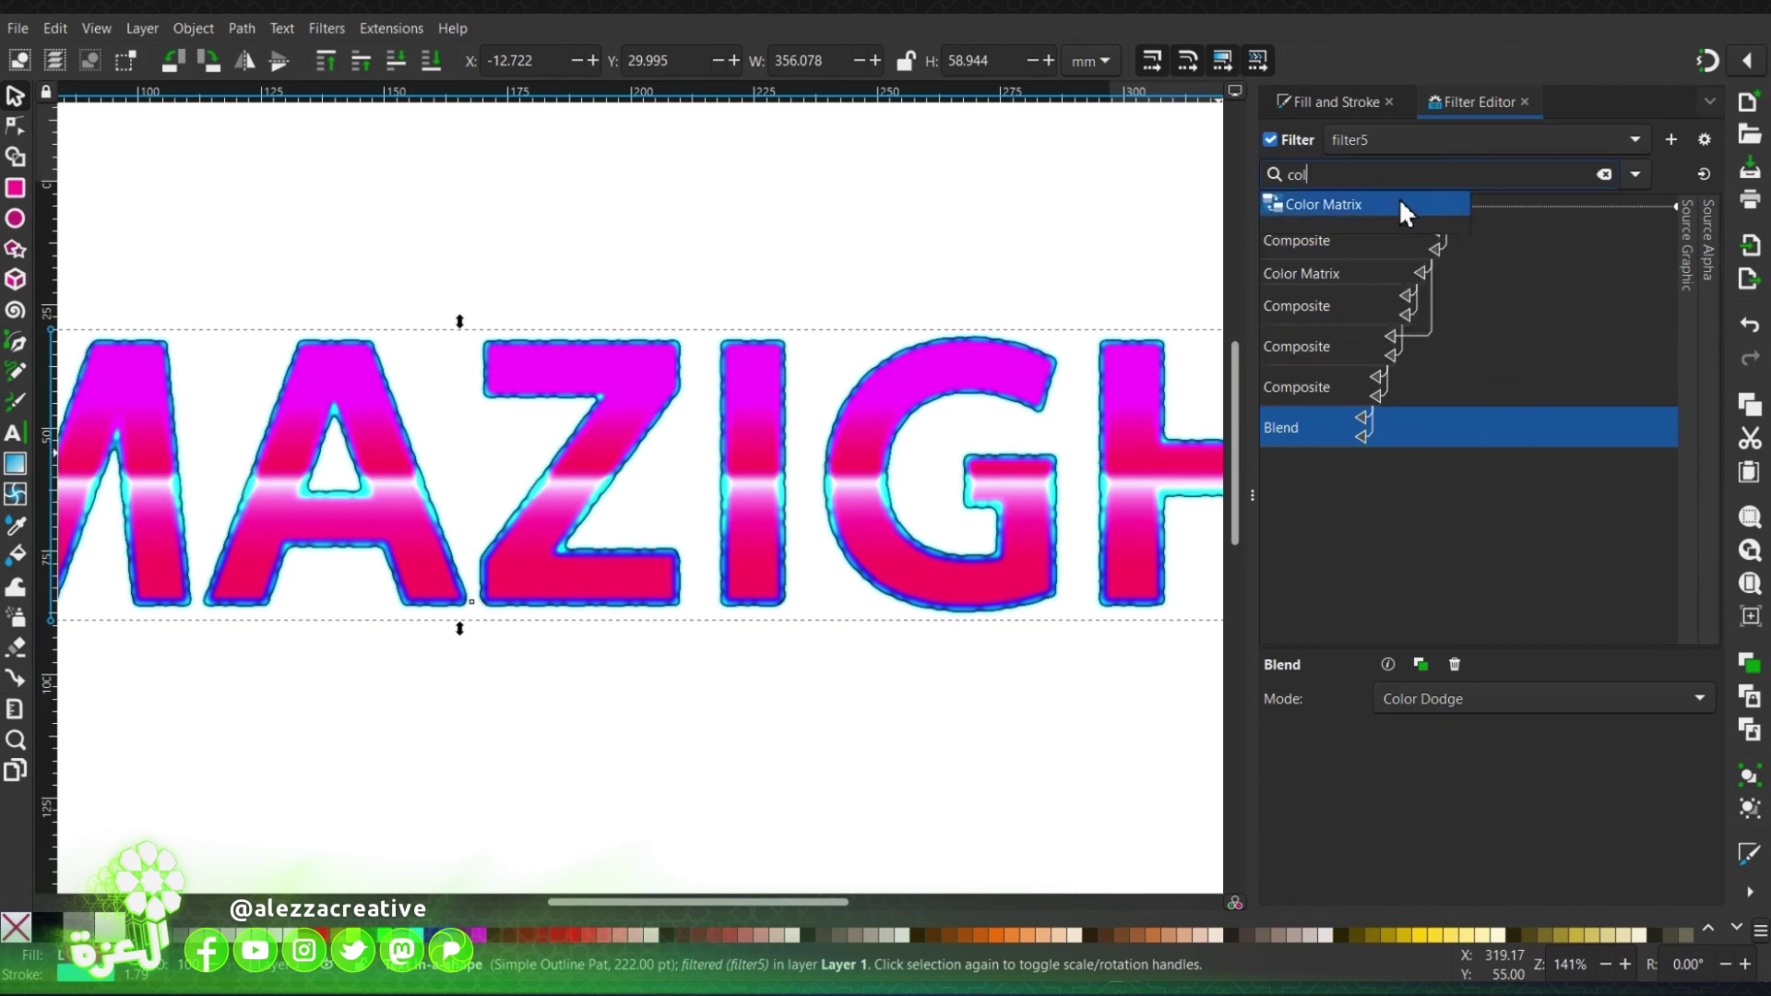
click(1398, 197)
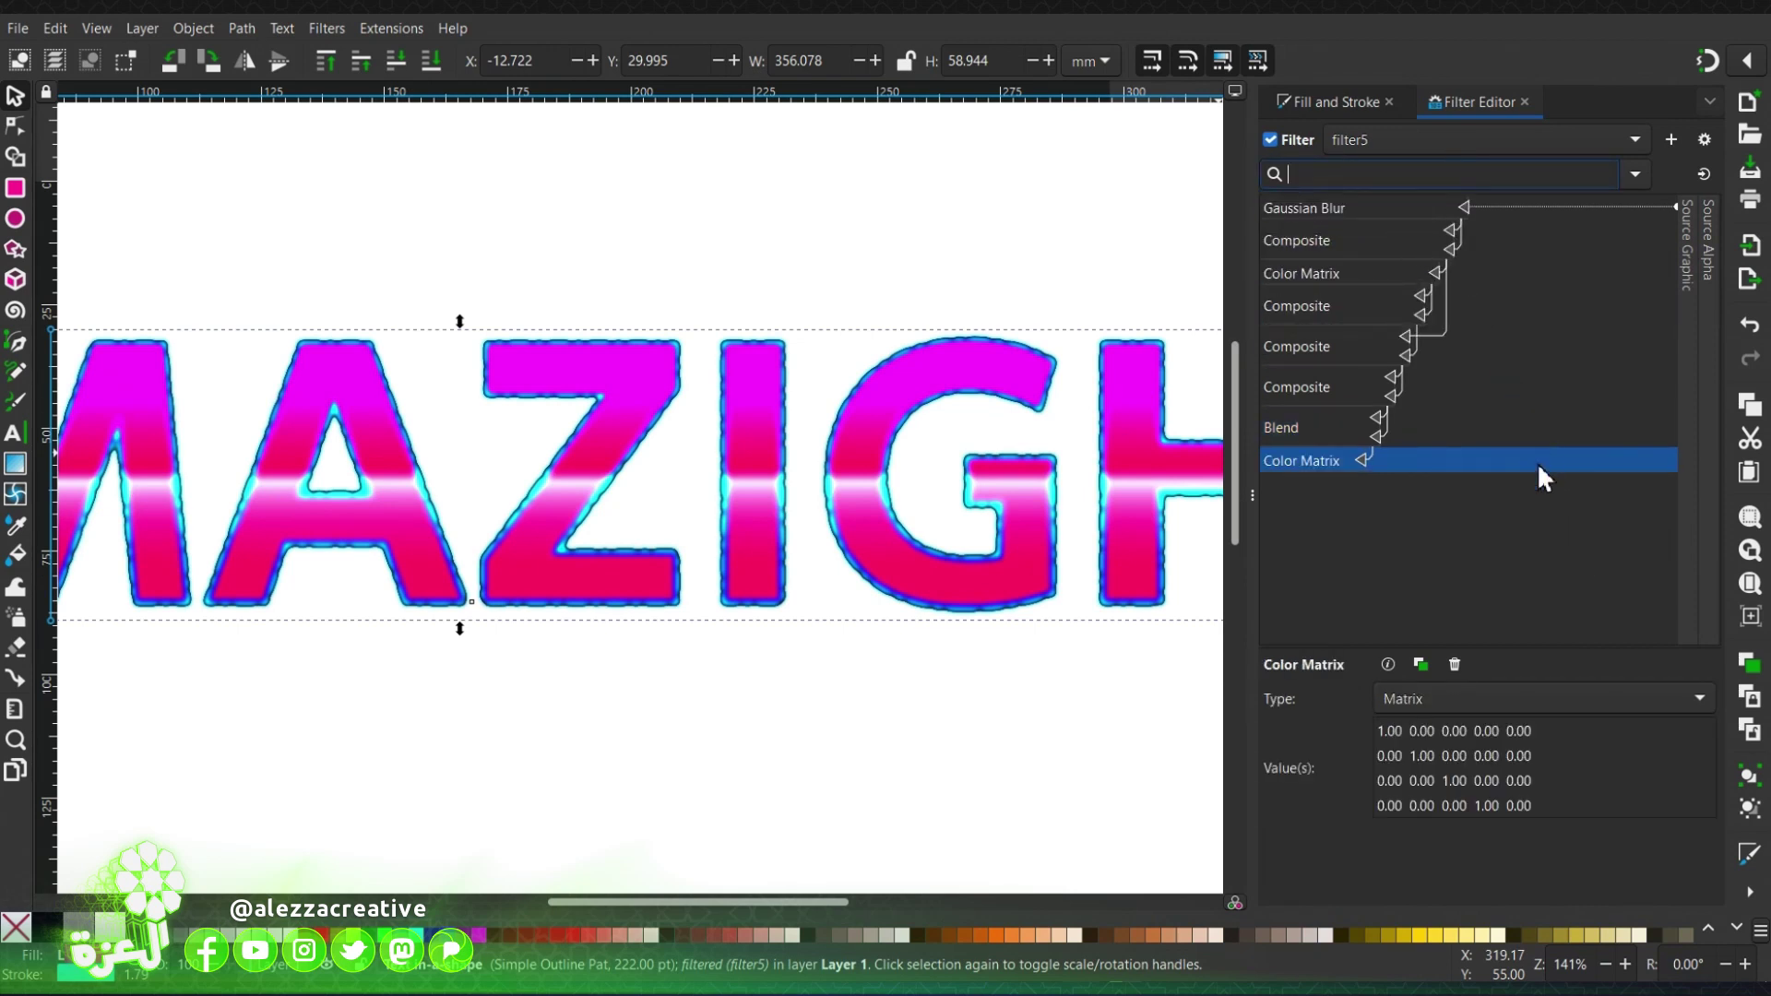
click(1520, 701)
click(1476, 768)
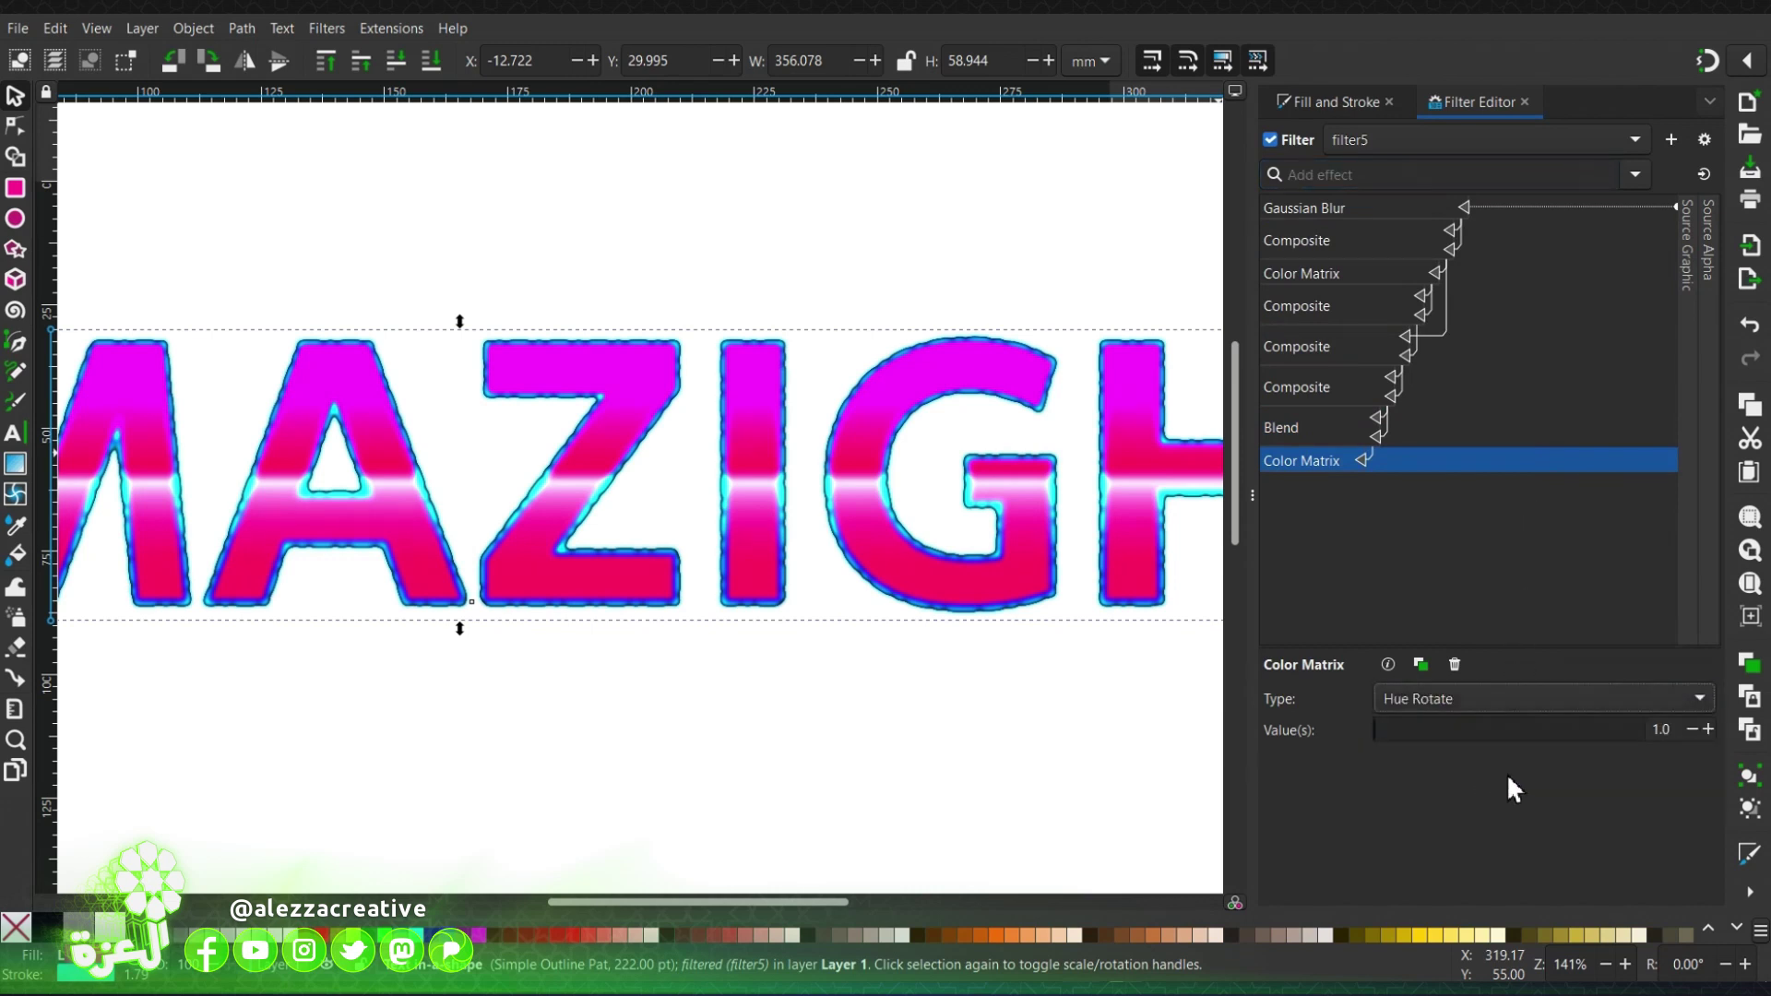
Try a higher hue rotation value on the final Color Matrix, and undo the change.
drag(1450, 729, 1642, 738)
key(ctrl+z)
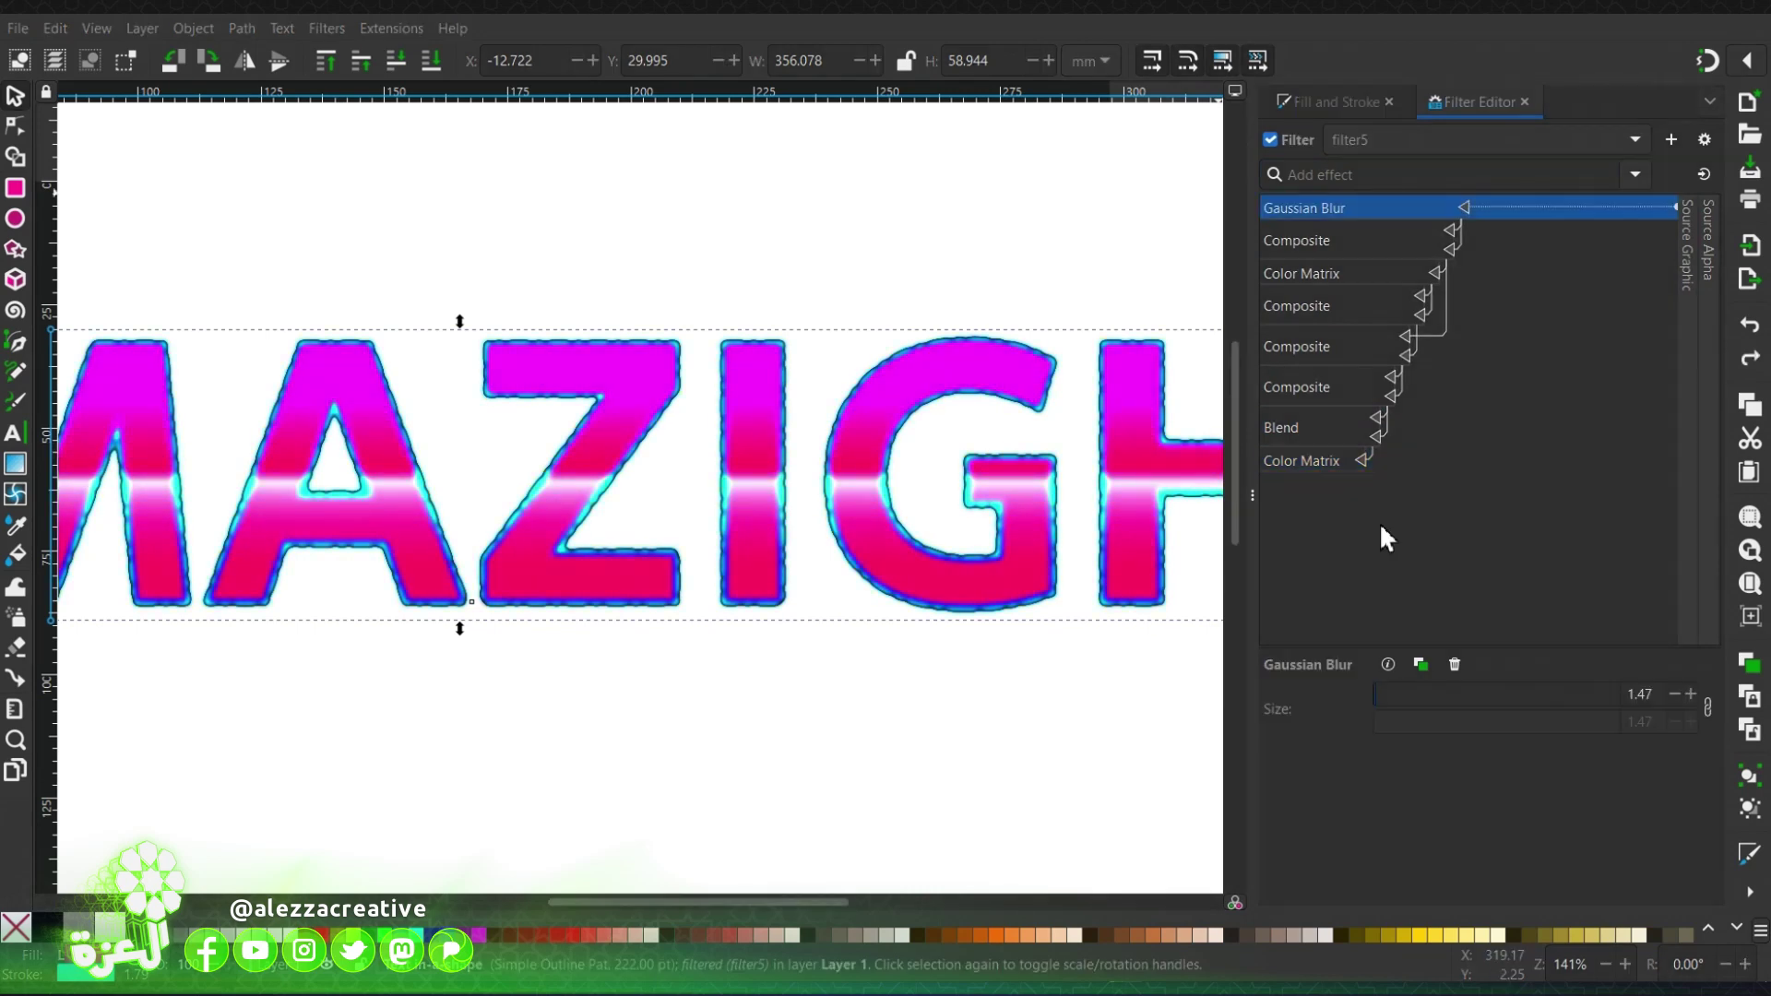
Set the text's stroke width to 2.090 mm.
click(1340, 97)
click(1381, 133)
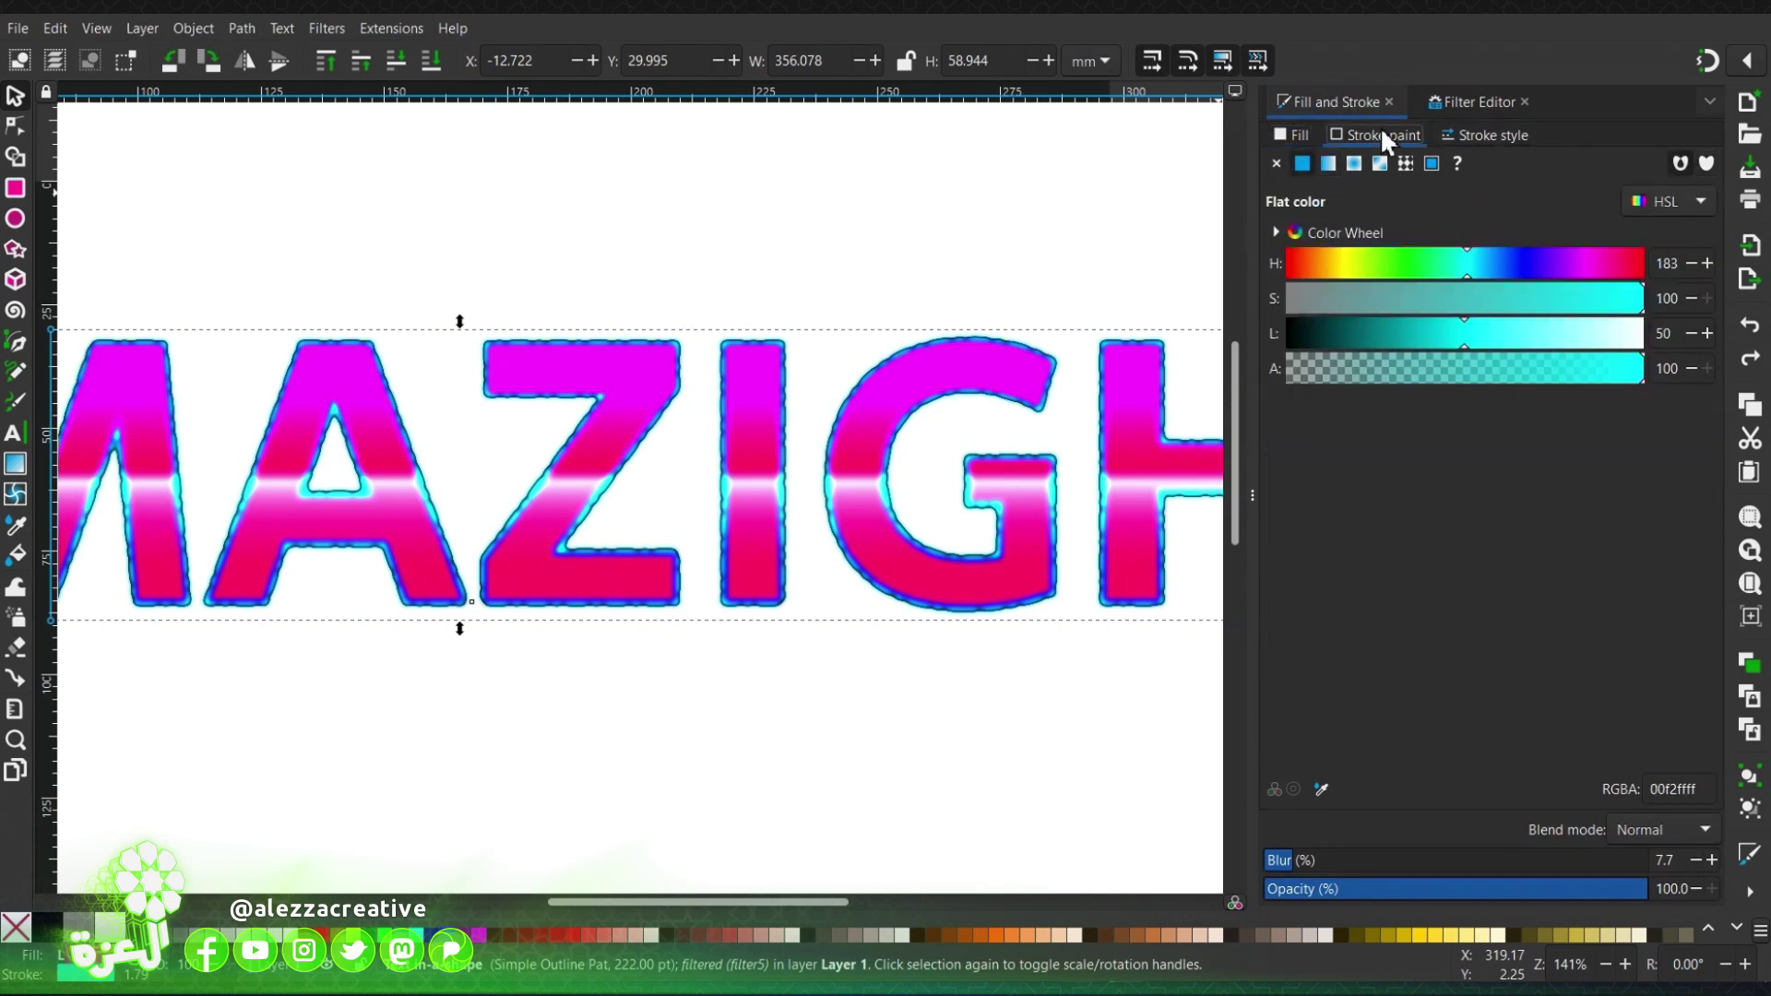
click(1478, 136)
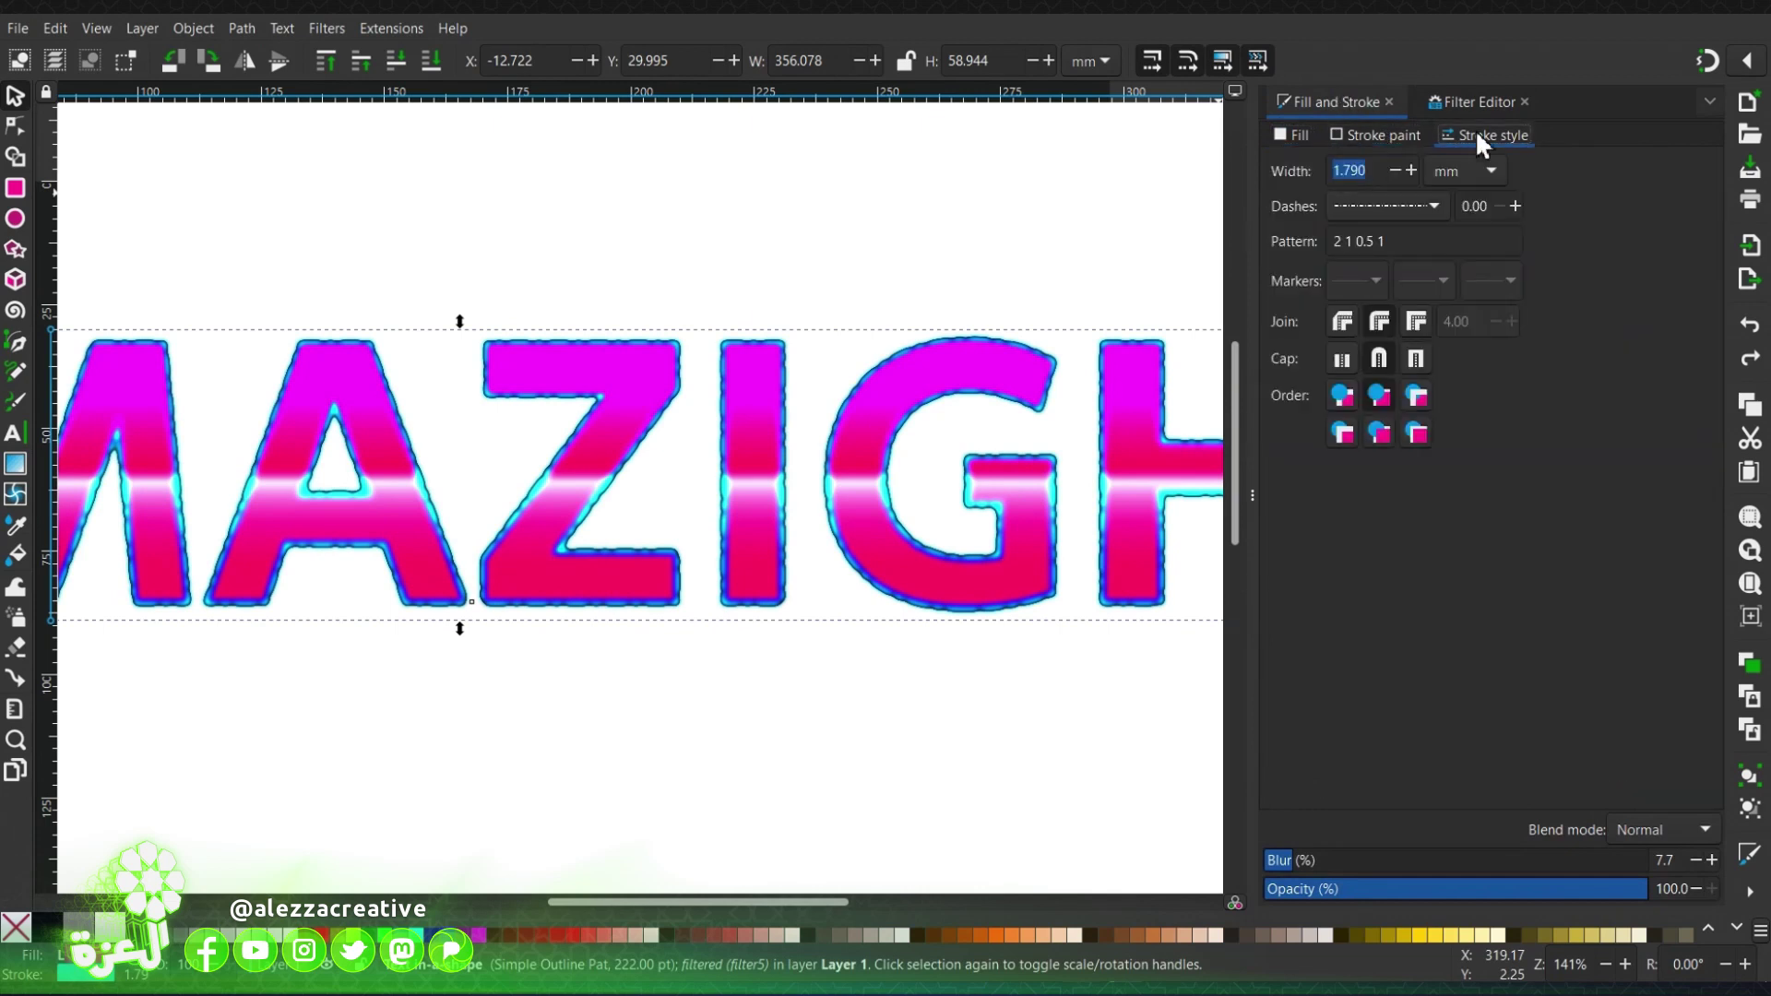
click(1410, 170)
click(1410, 170)
click(1410, 170)
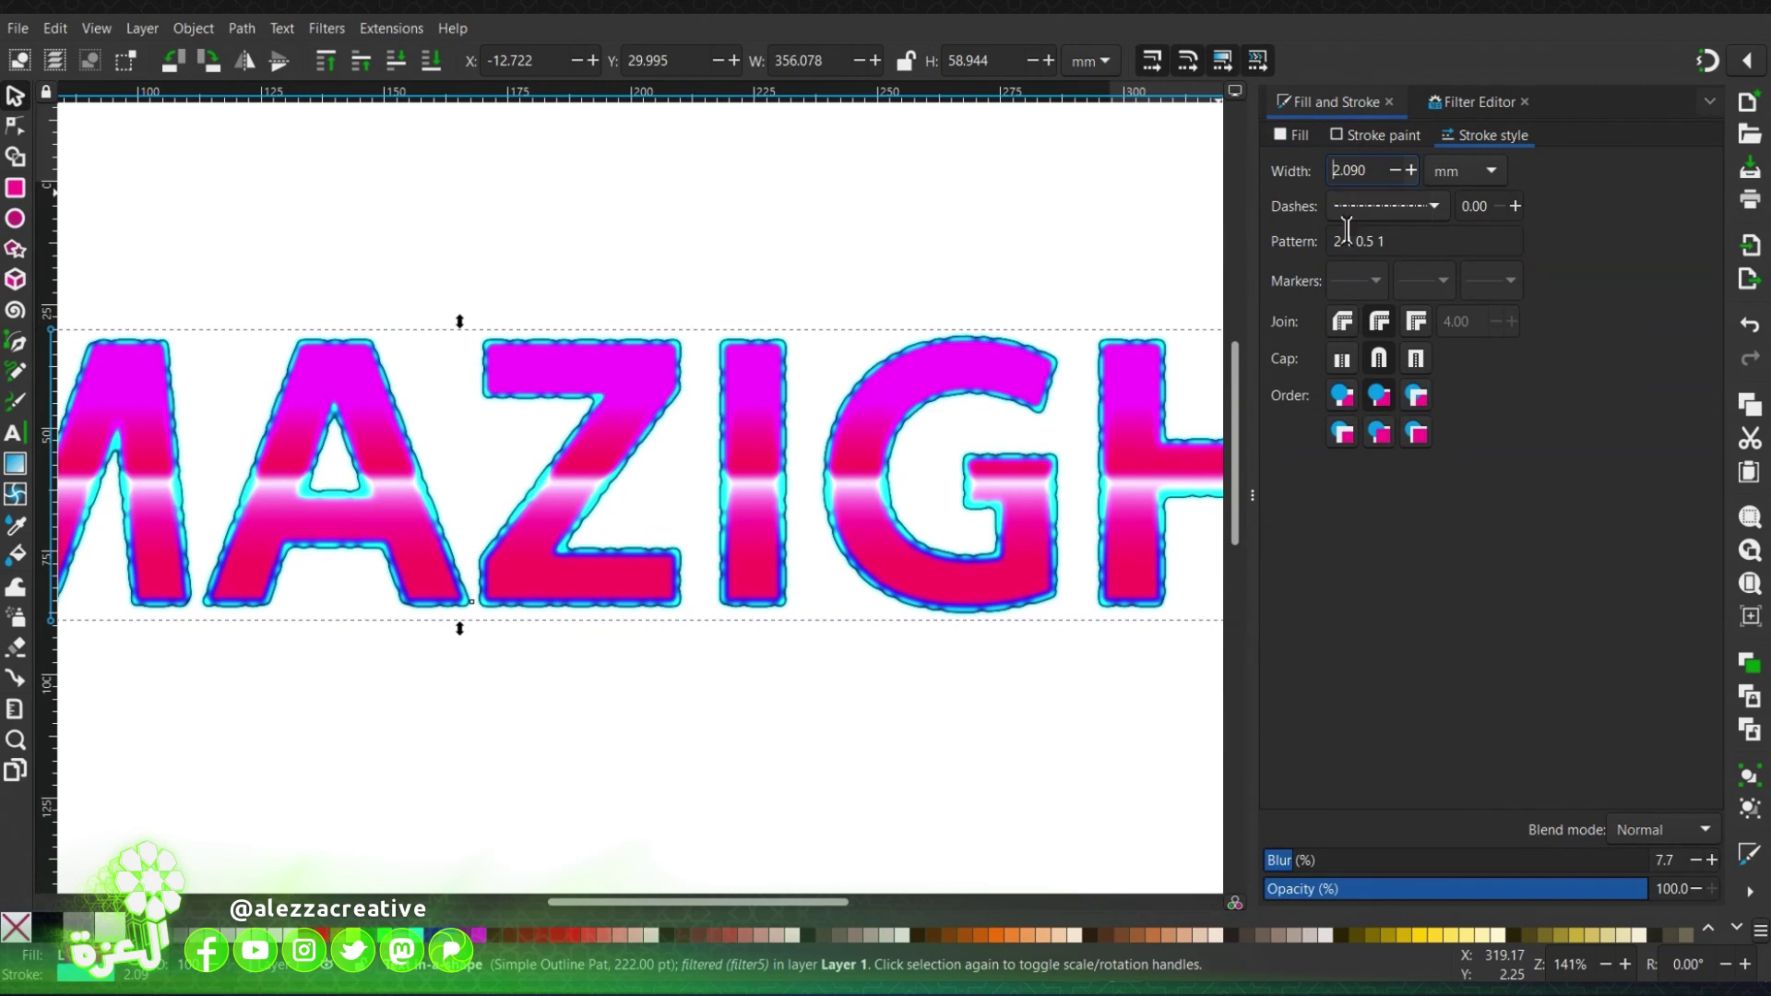
Try a lightness of 30 on the first stop of the fill gradient, and undo the change.
click(1280, 136)
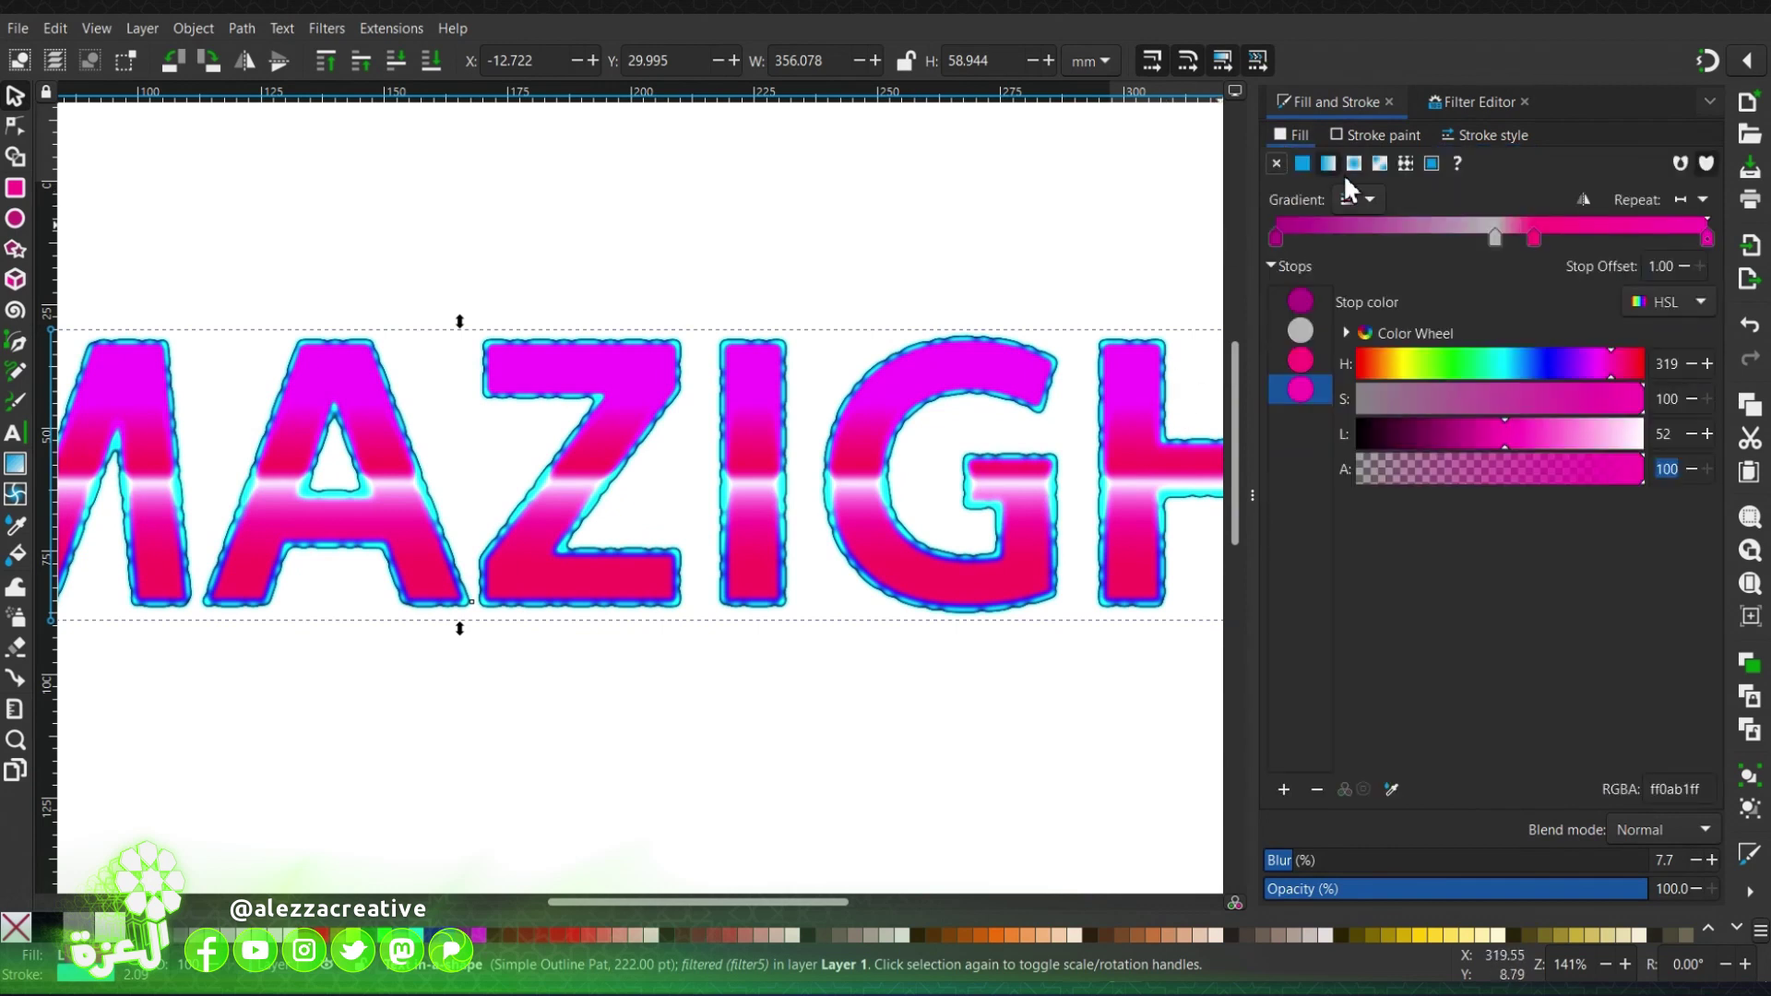
click(1272, 240)
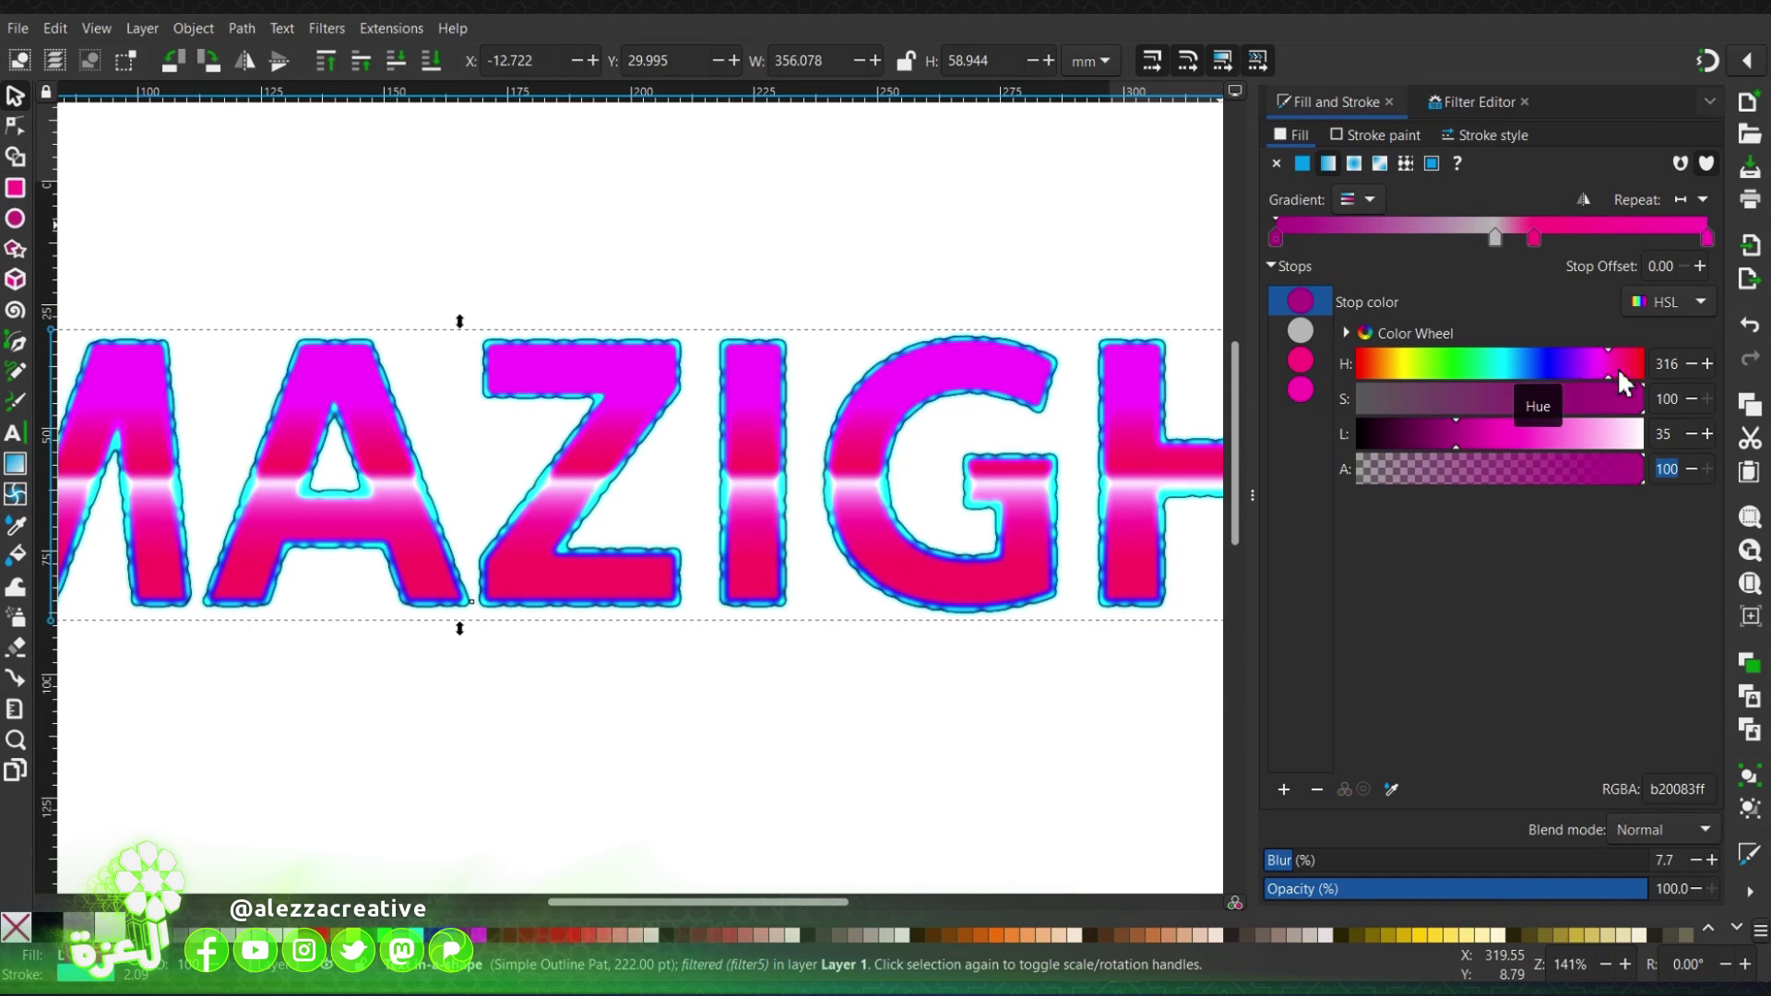
click(1442, 435)
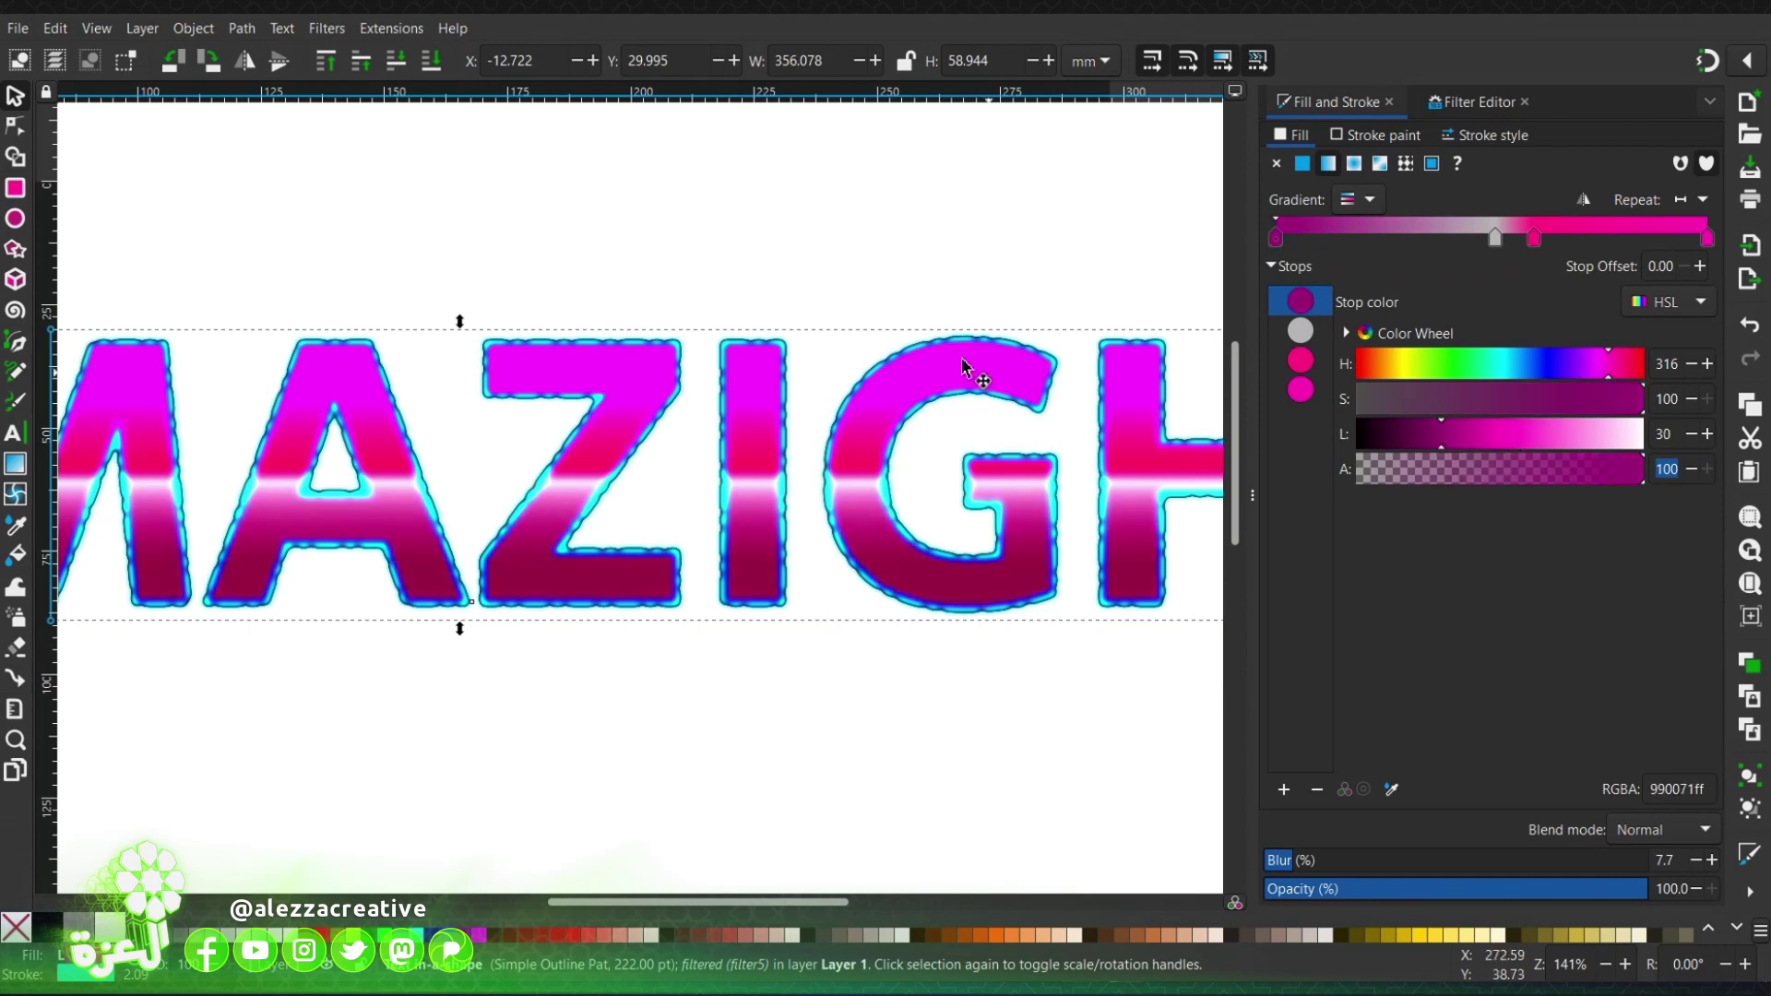
click(48, 26)
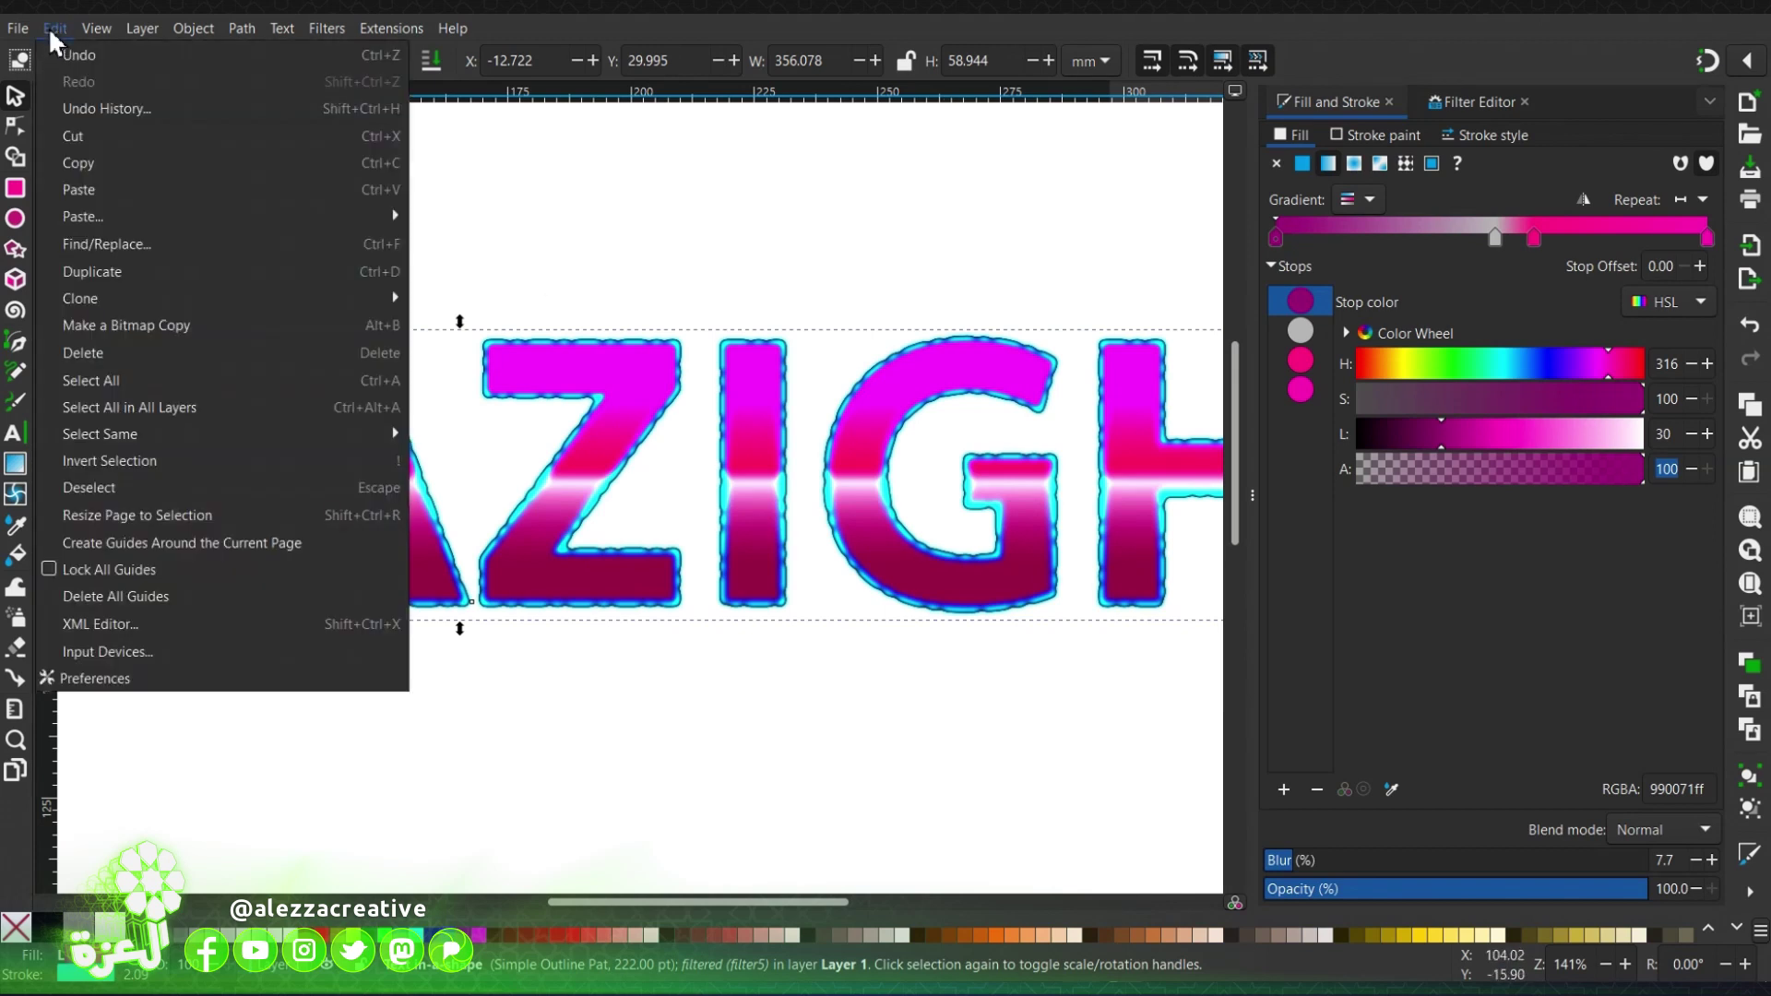
click(65, 47)
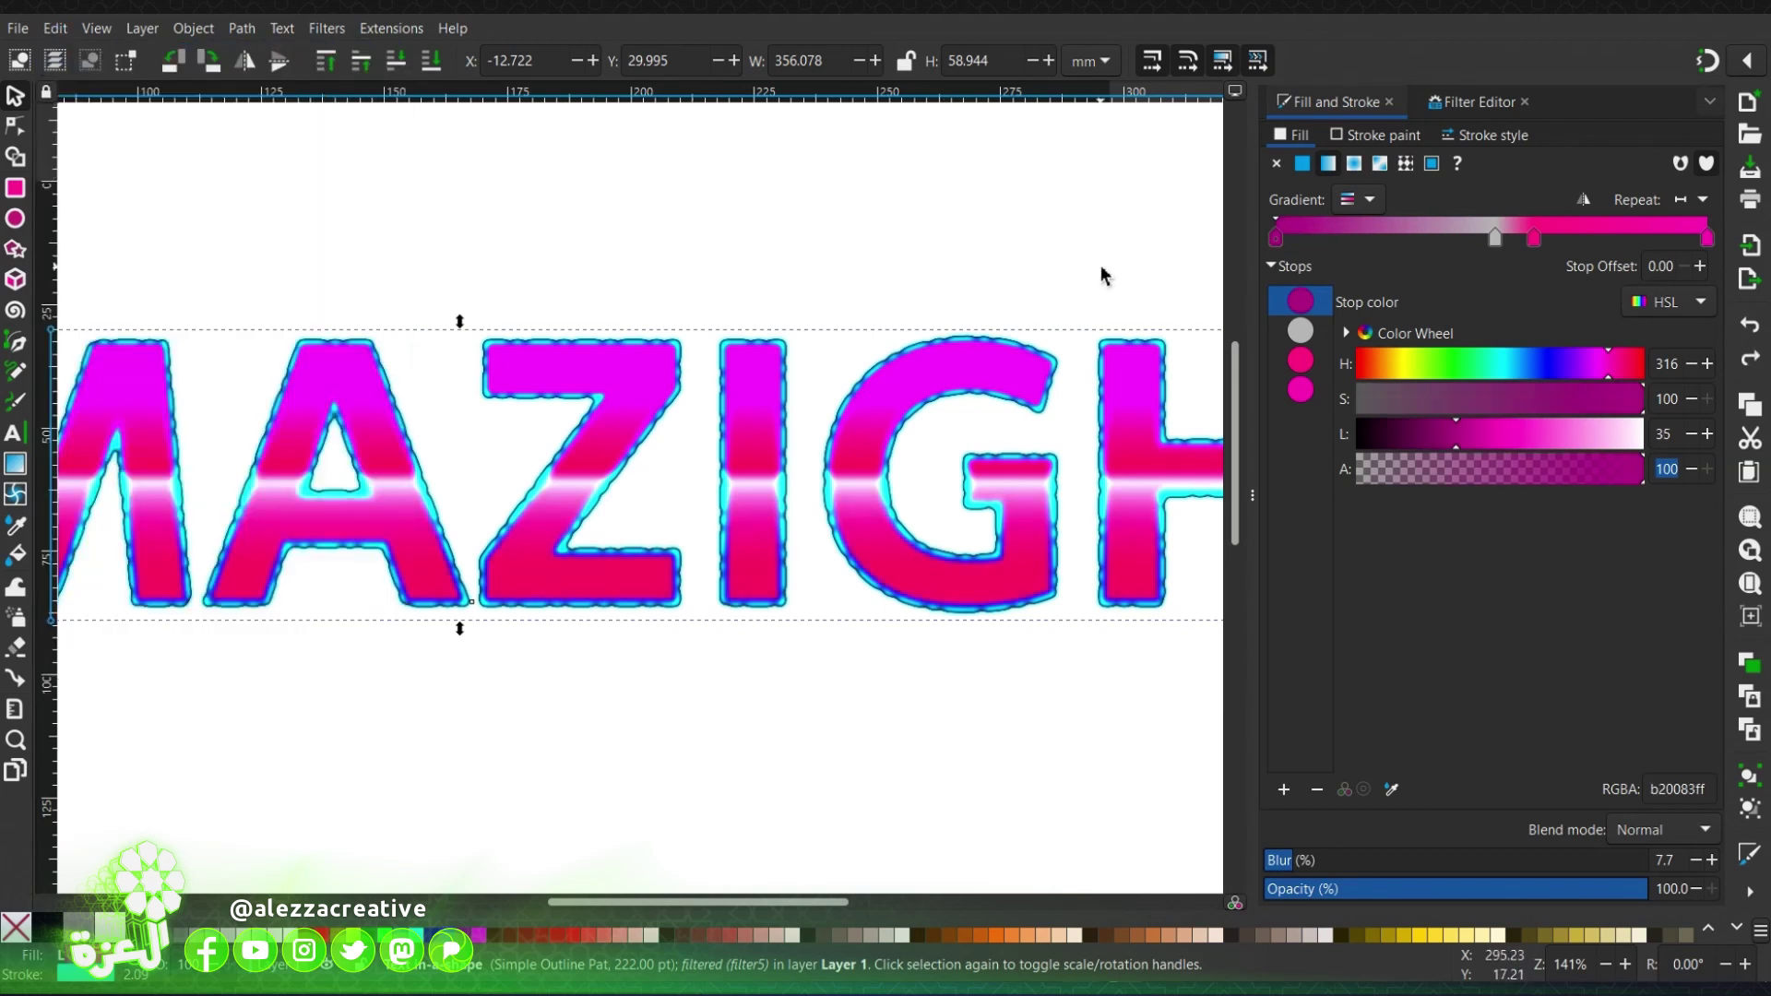
Set the hue of the fill gradient's last stop to 324.
click(1707, 238)
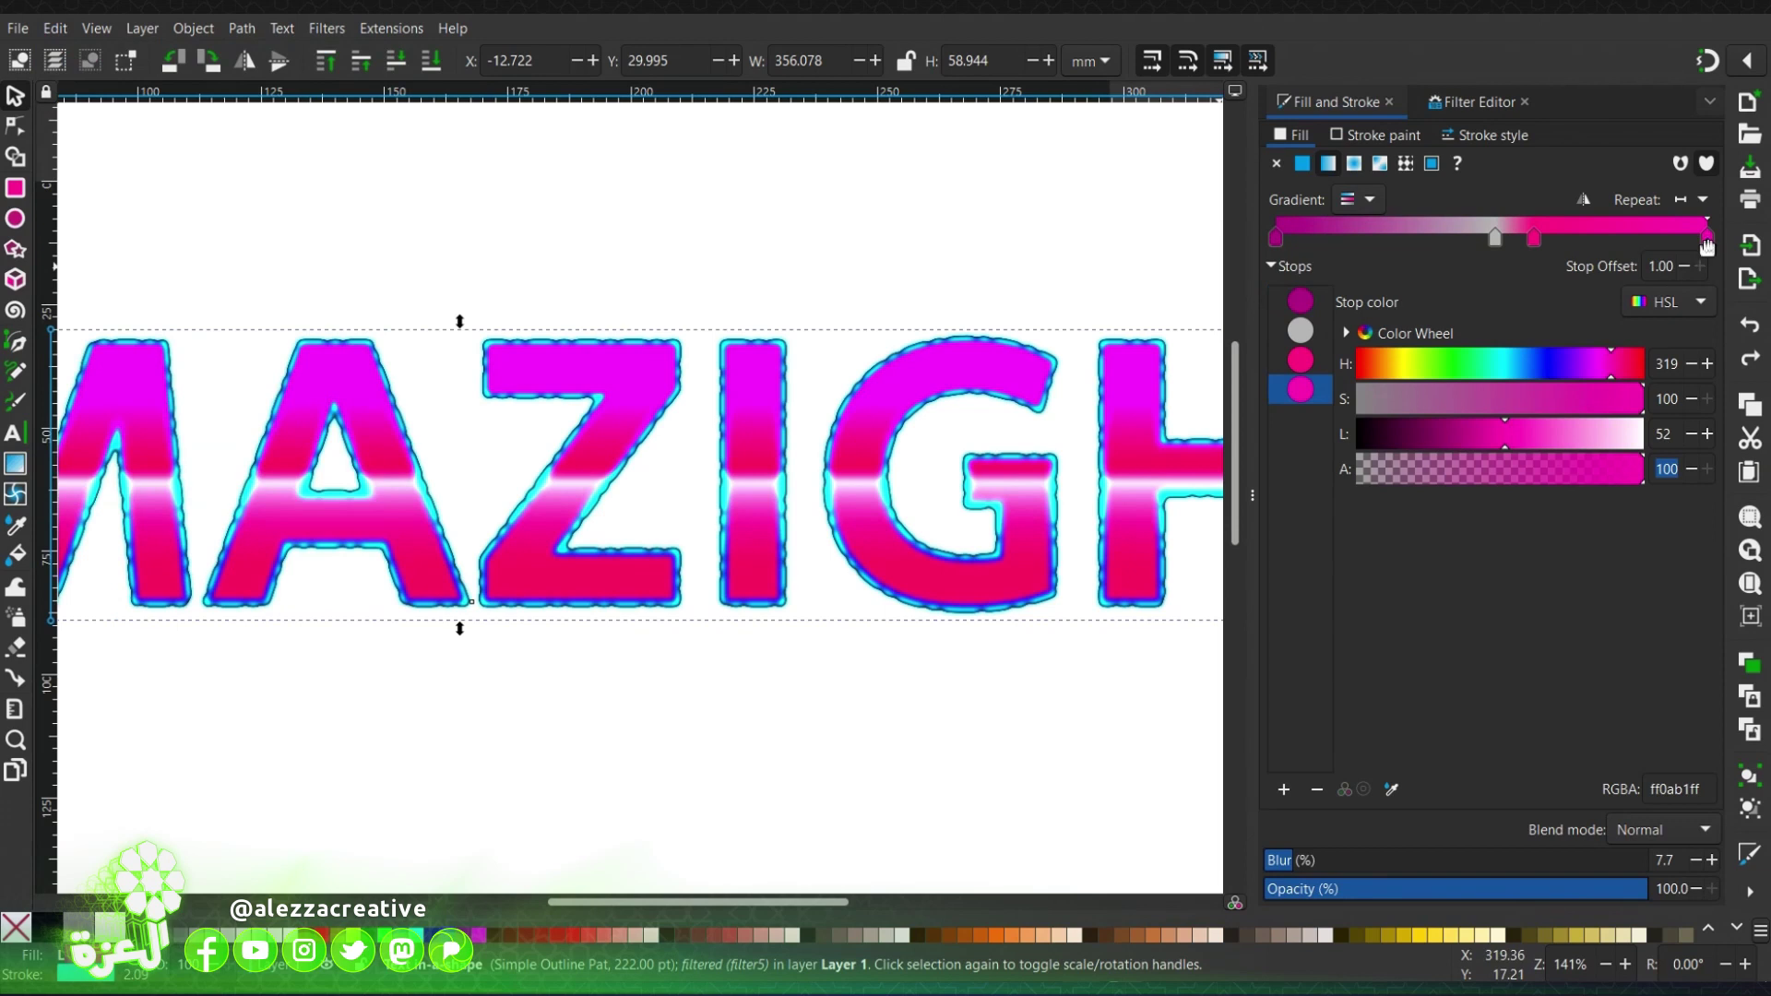
click(1586, 360)
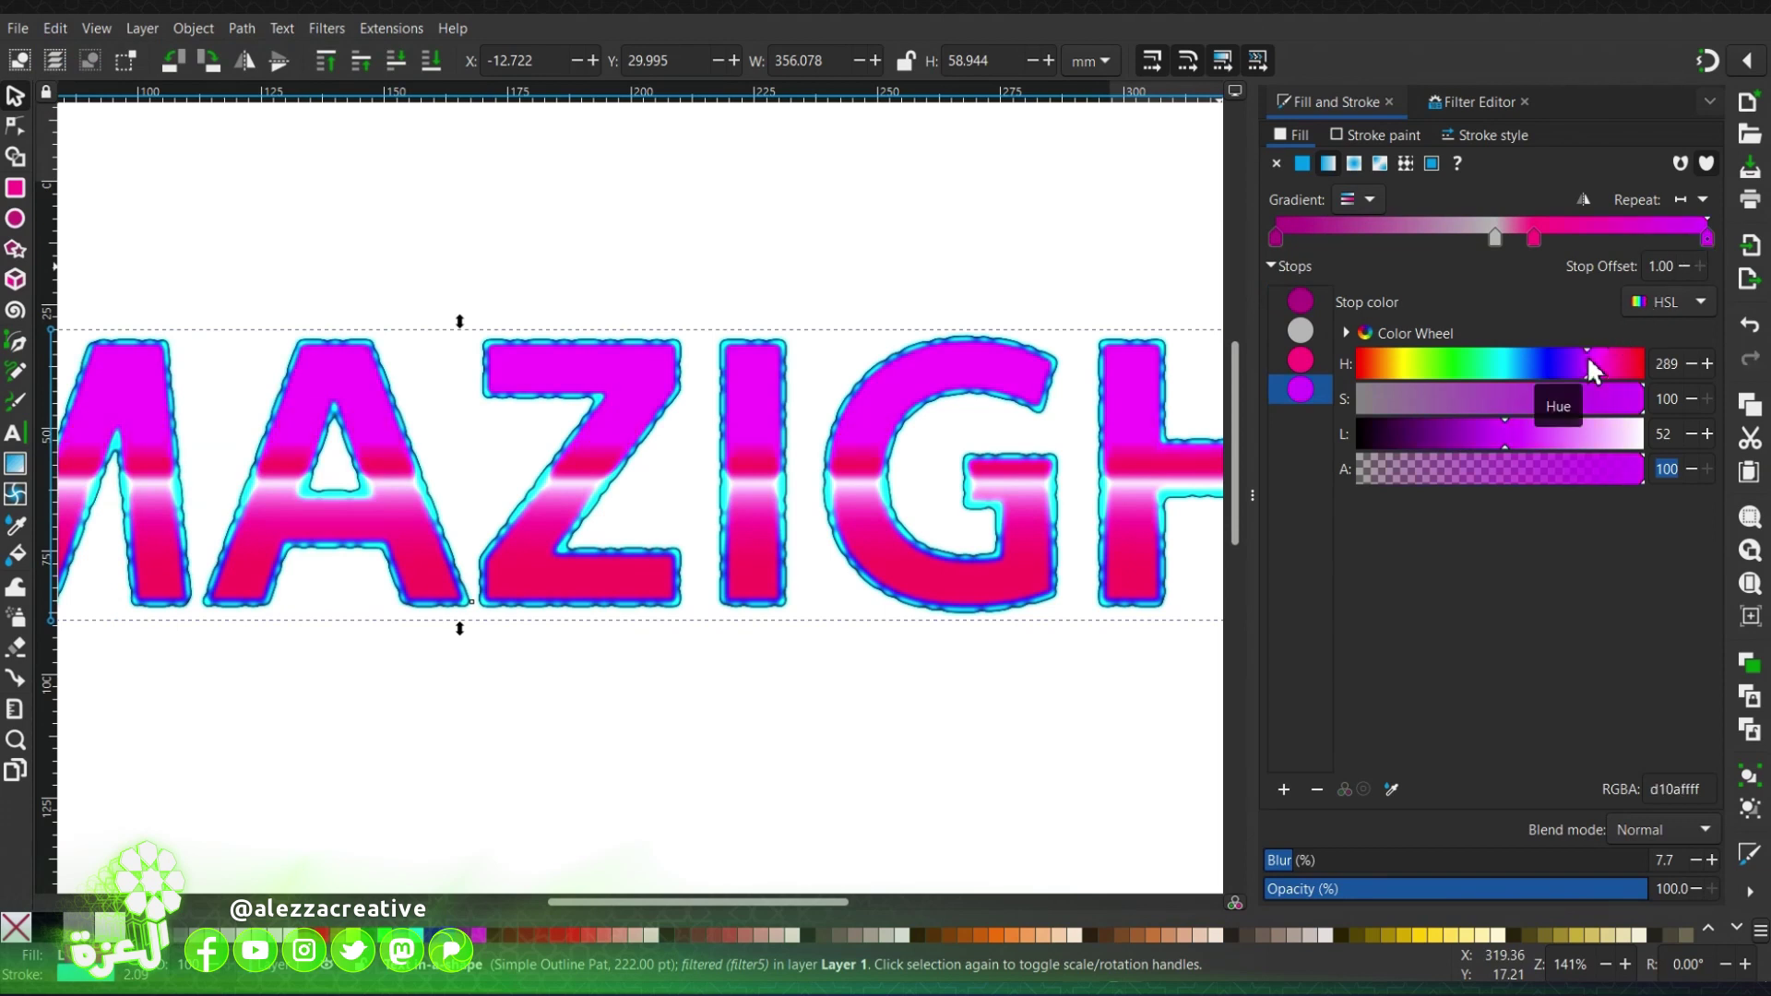
mouse_move(1588, 359)
mouse_down()
mouse_move(1571, 361)
mouse_move(1616, 357)
mouse_up()
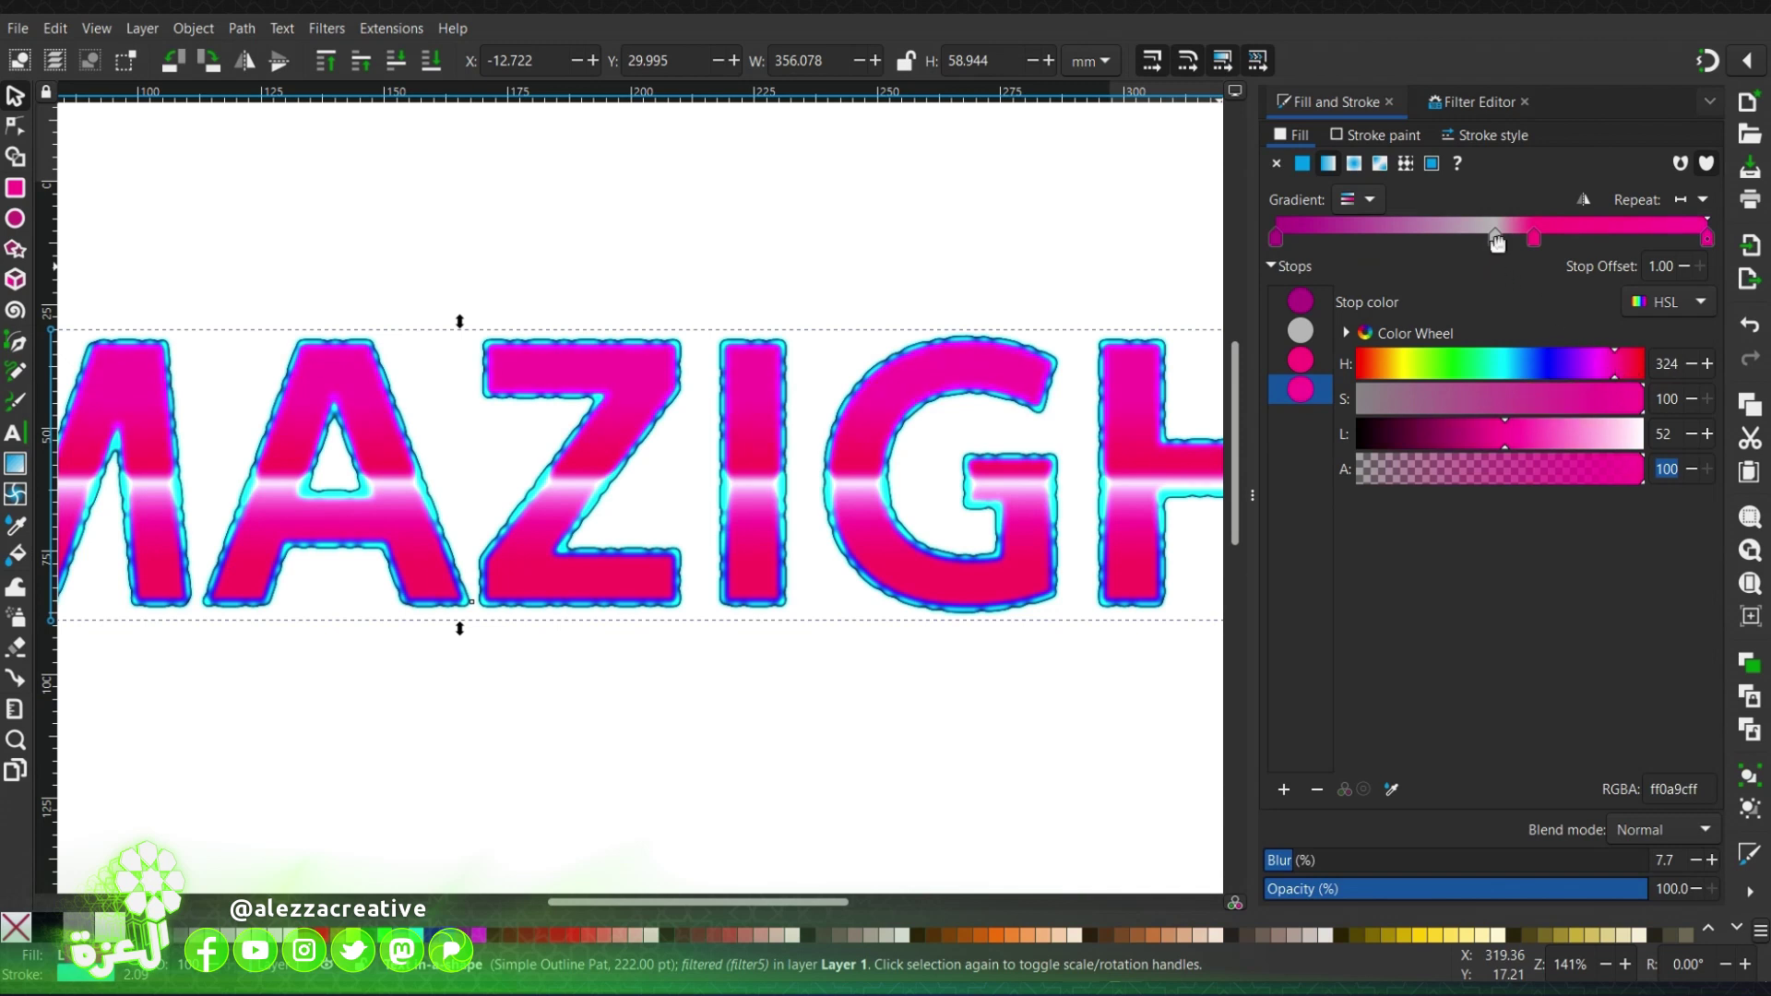
Shift the fill gradient's grey stop slightly toward the end and set the third stop's offset to 0.70.
drag(1494, 239, 1578, 240)
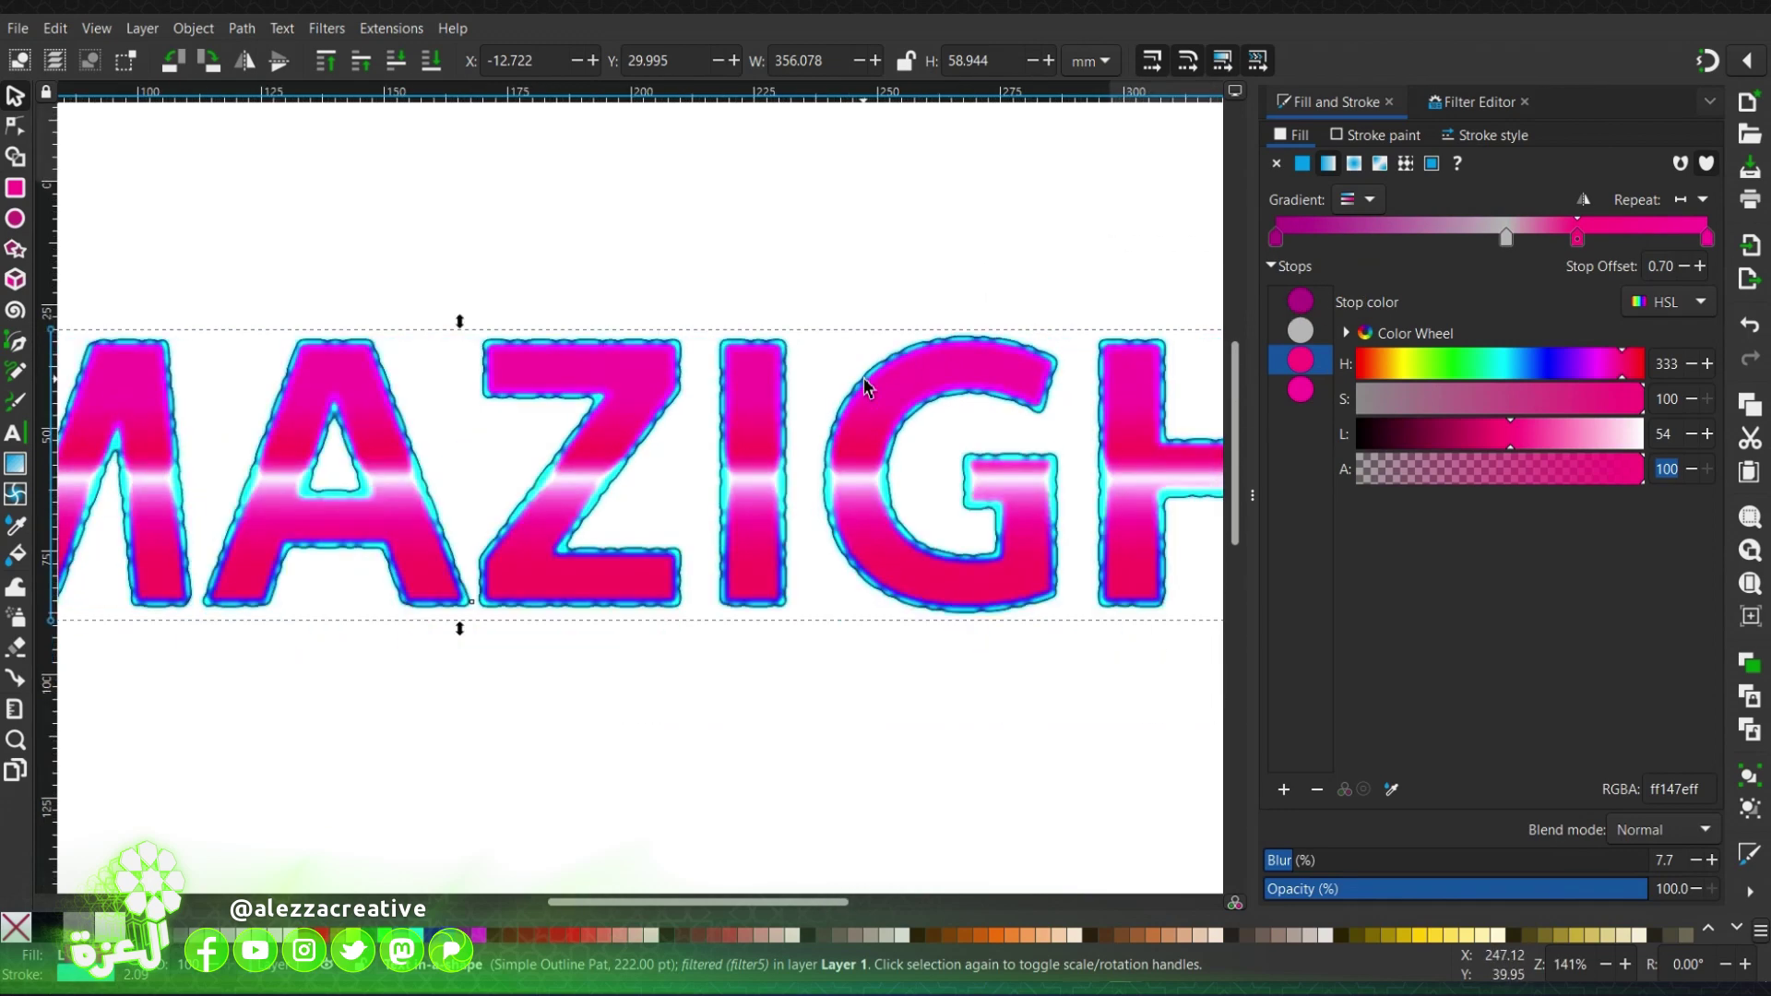
ctrl+scroll(865, 385, down, 2)
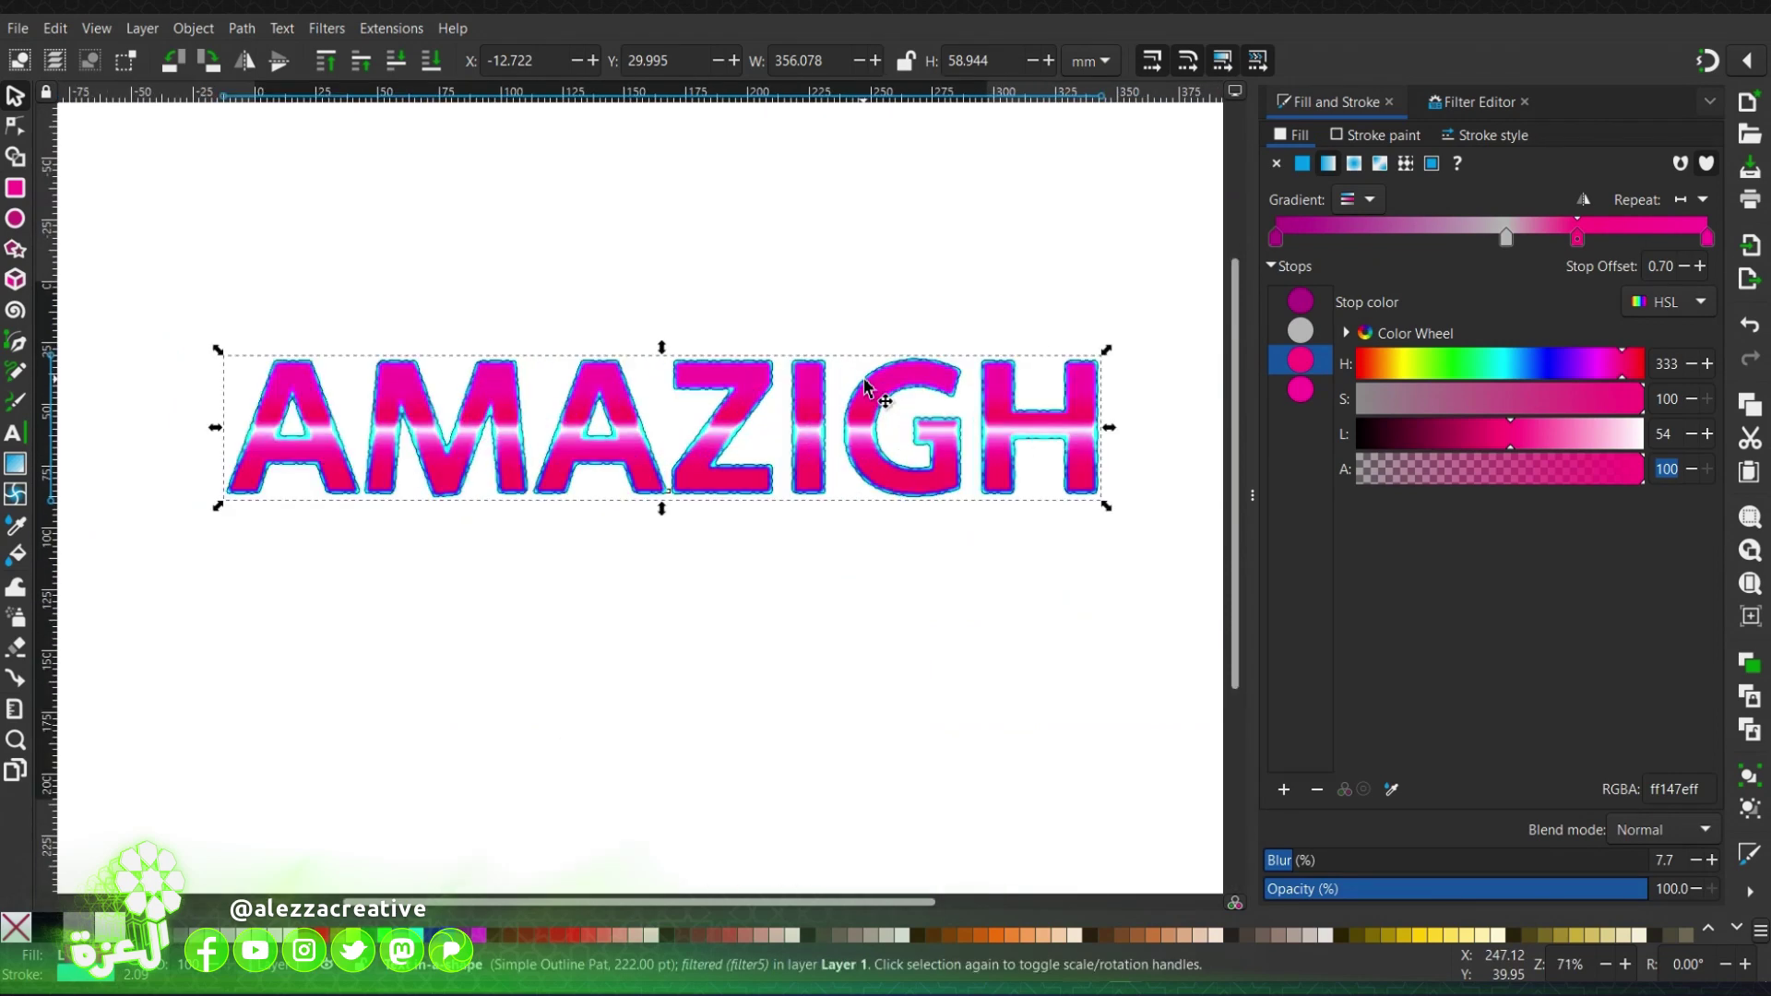
ctrl+scroll(865, 385, up, 1)
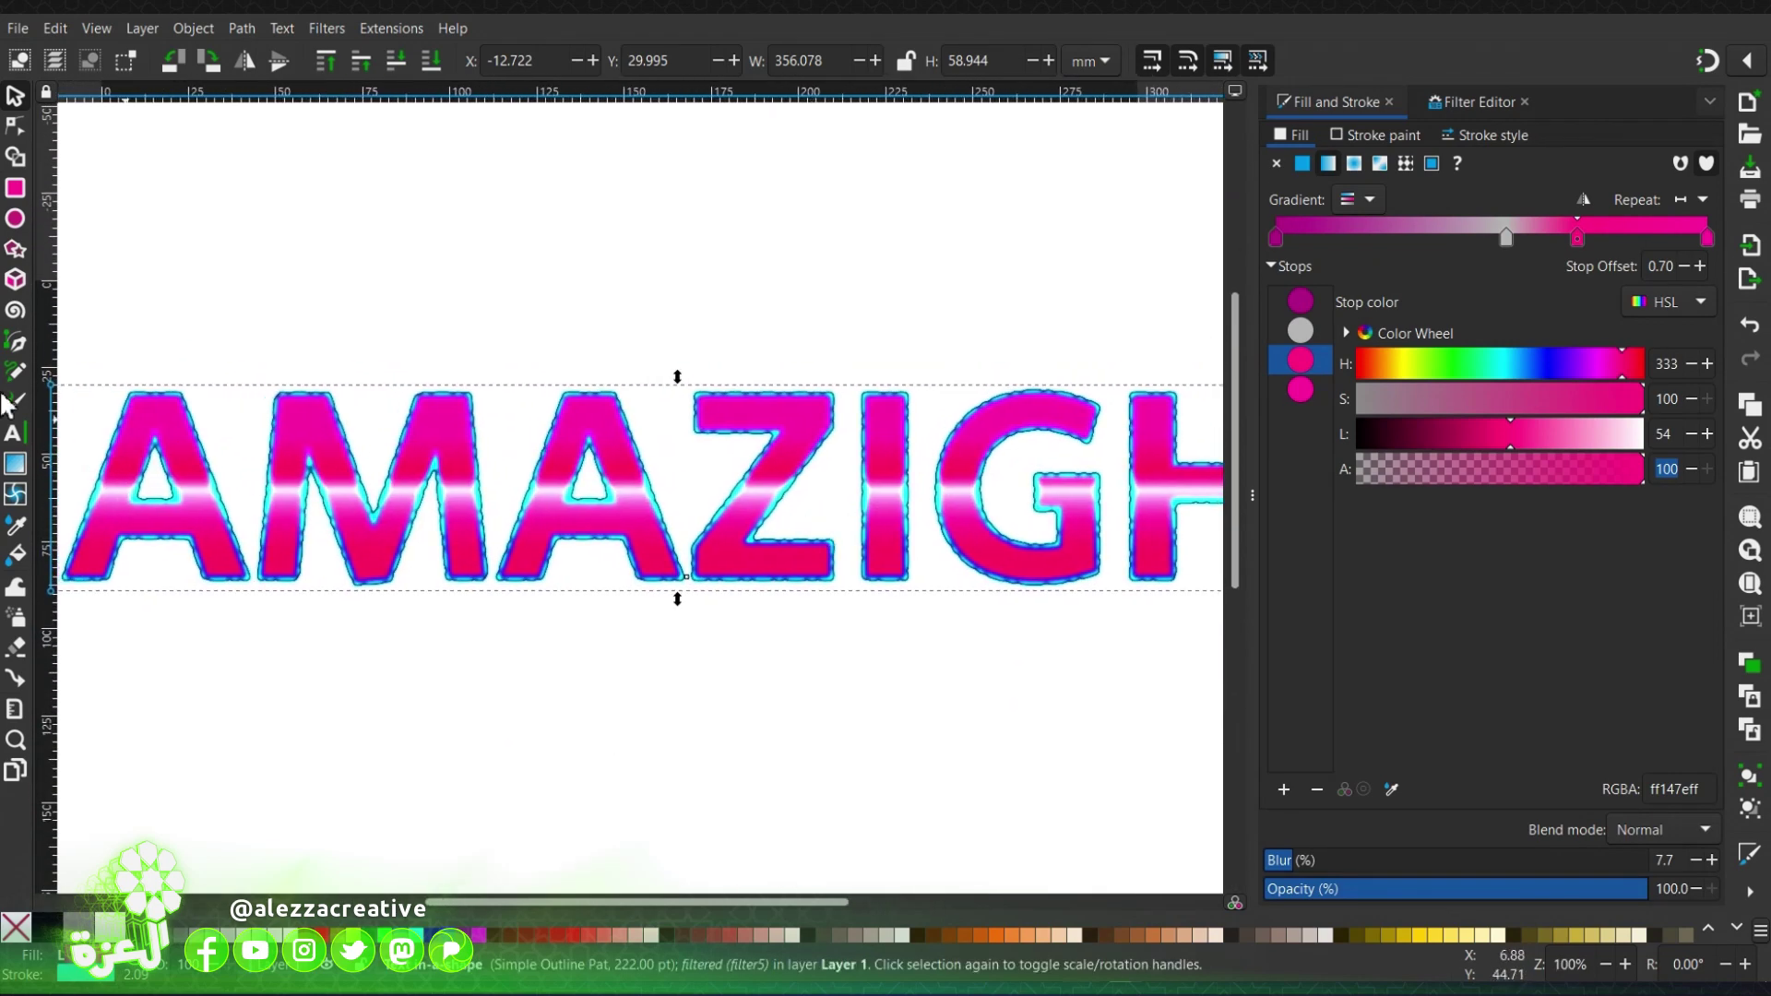
Replace the whole AMAZIGH text with "inkfun", keeping its styling, and finish text editing with the object selected.
click(13, 432)
click(443, 483)
key(ctrl+a)
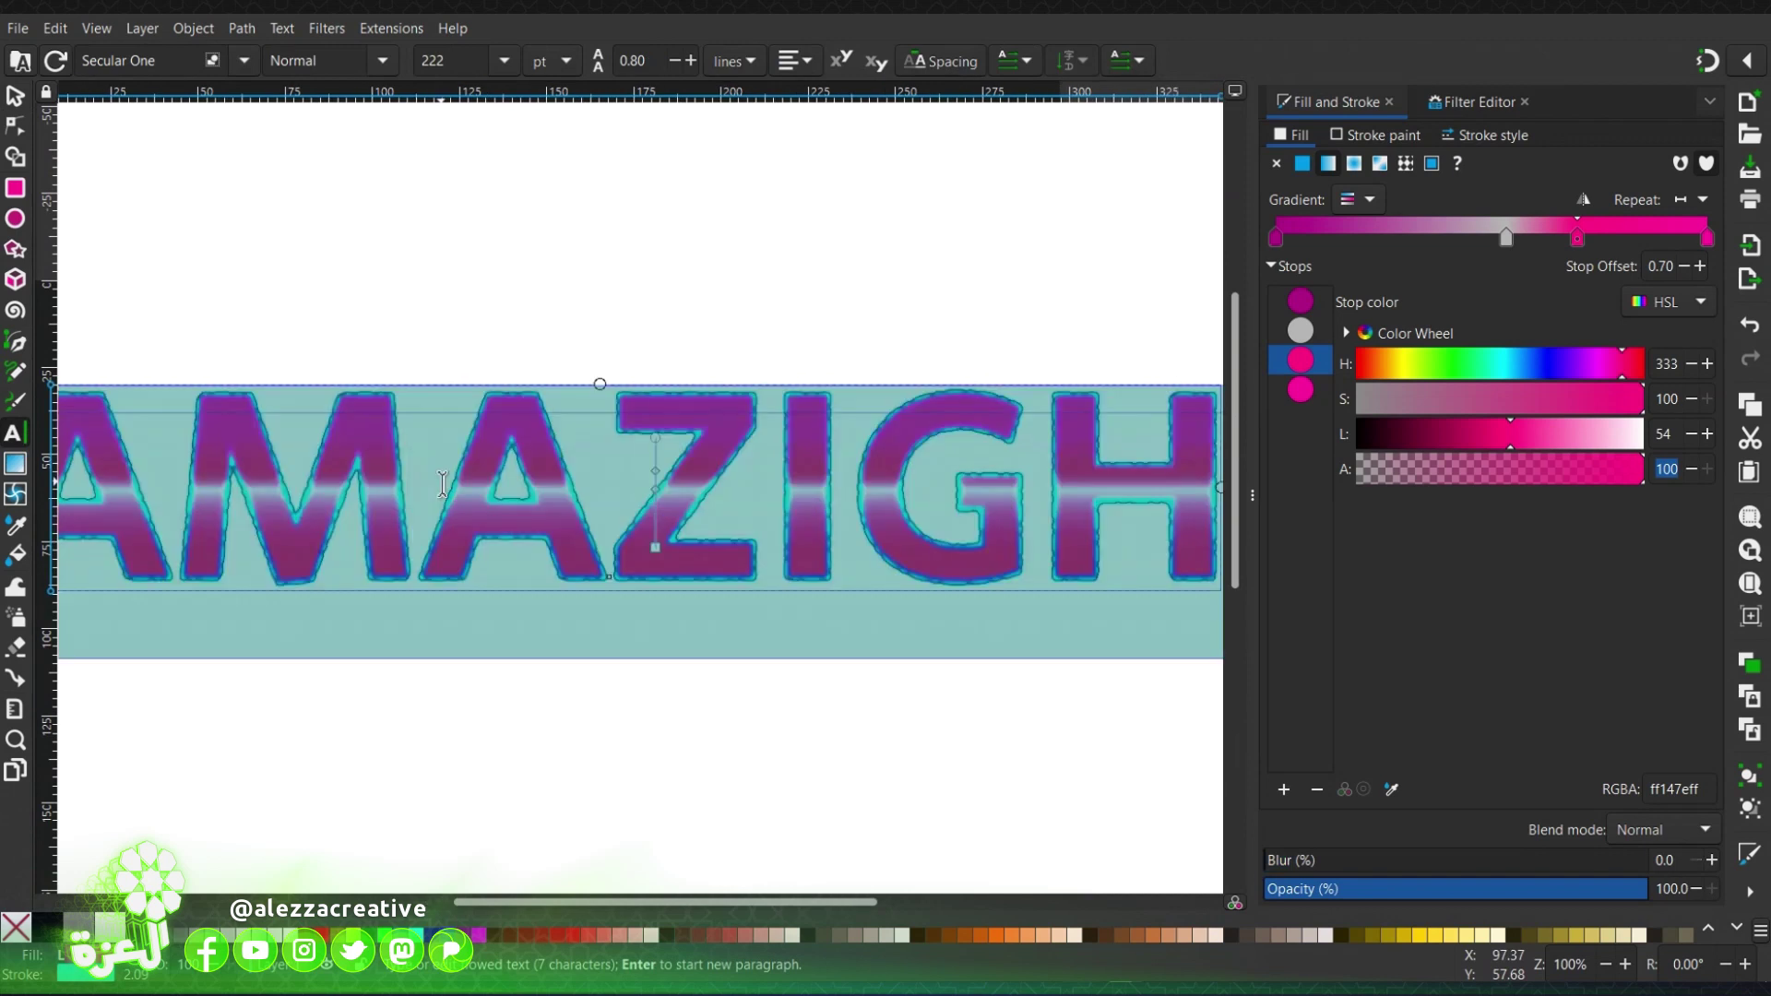
text(ink)
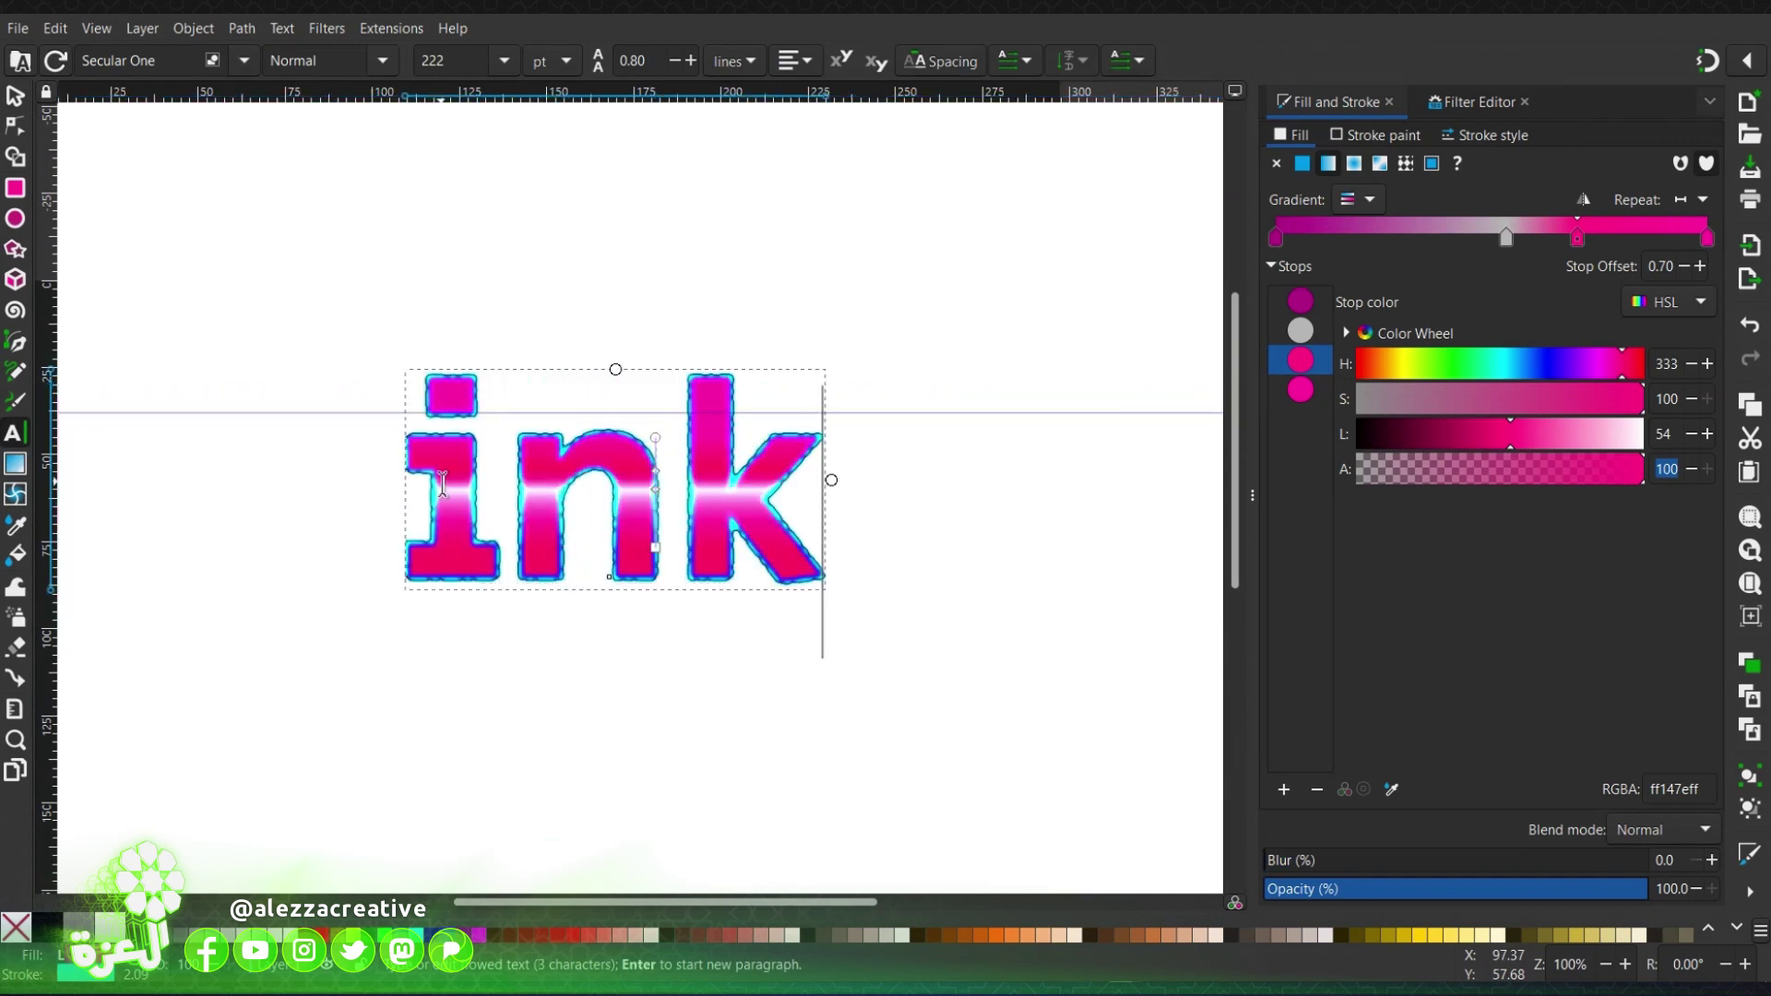
text(fun)
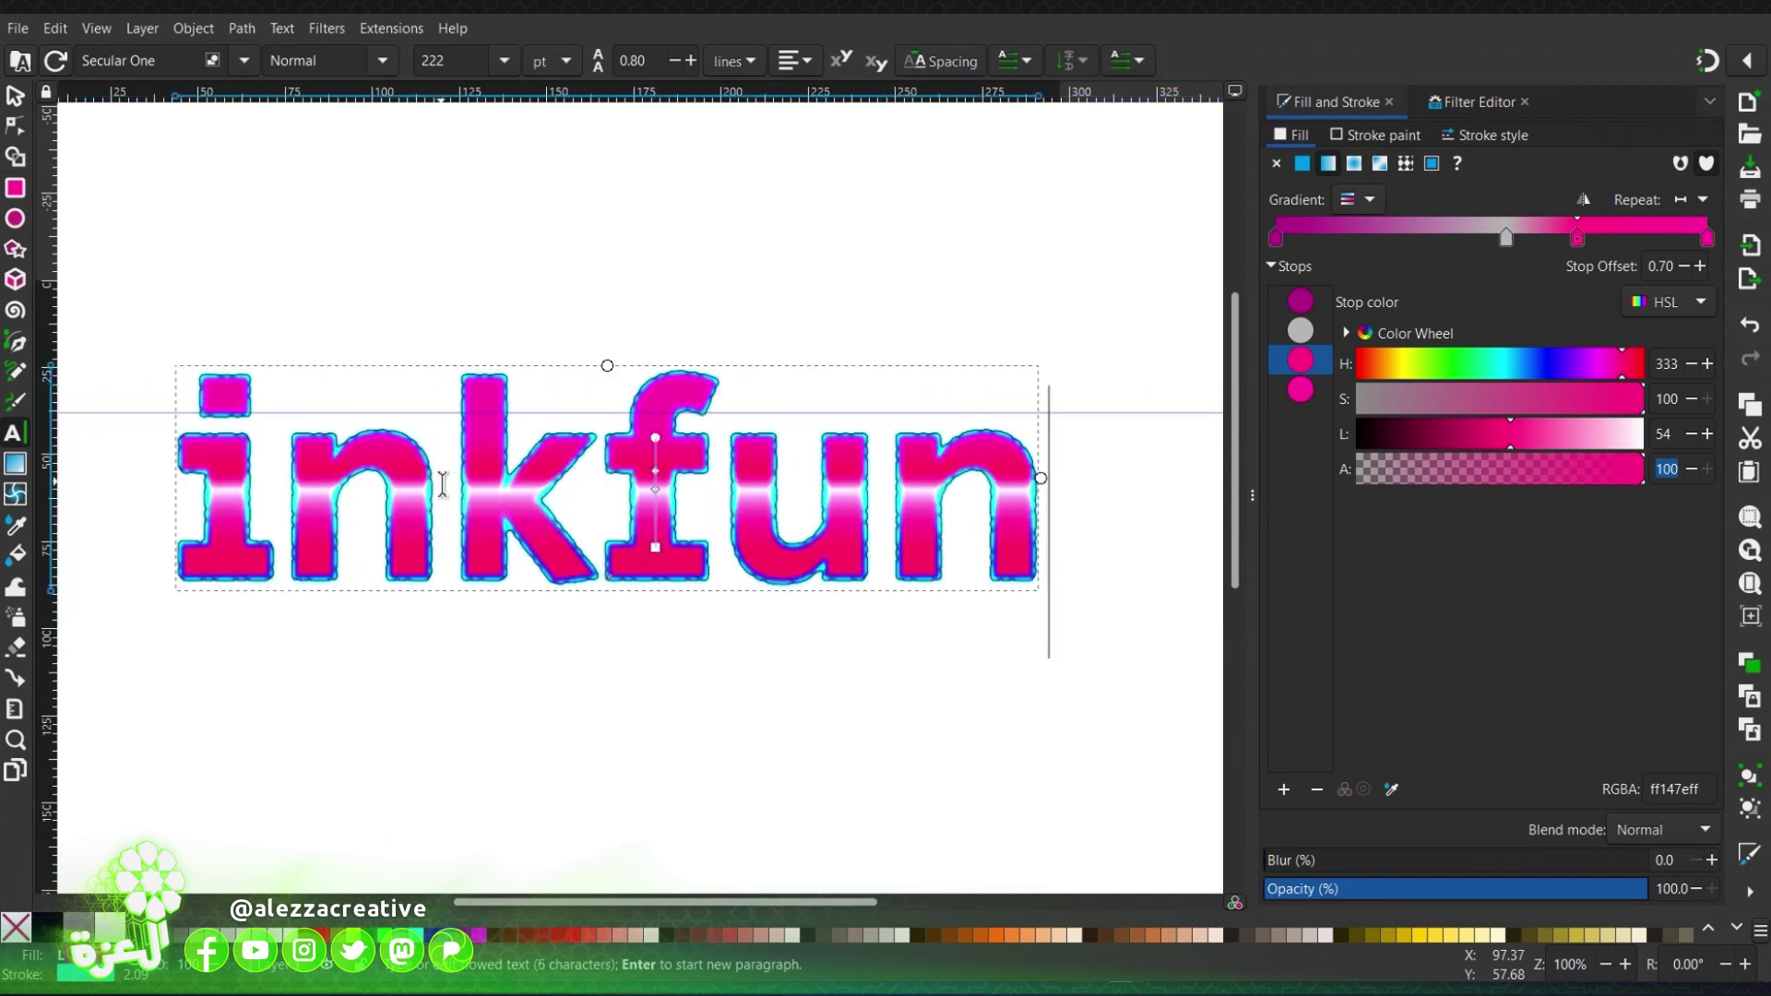
click(14, 98)
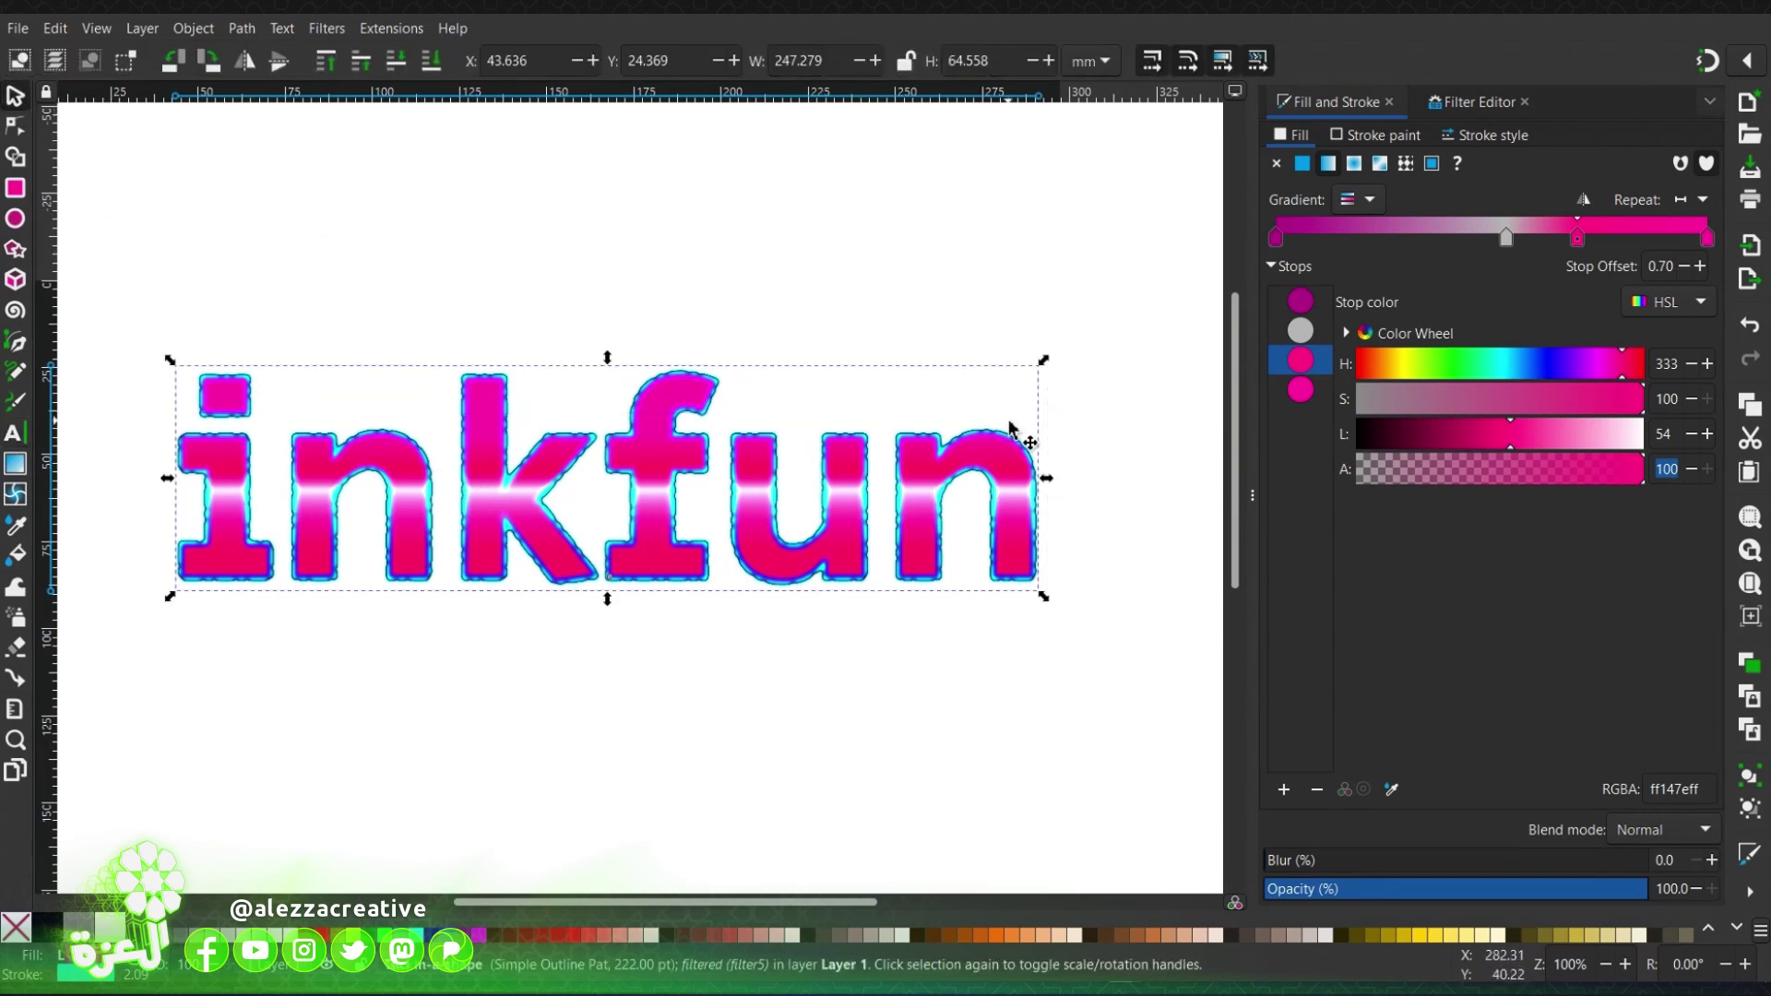